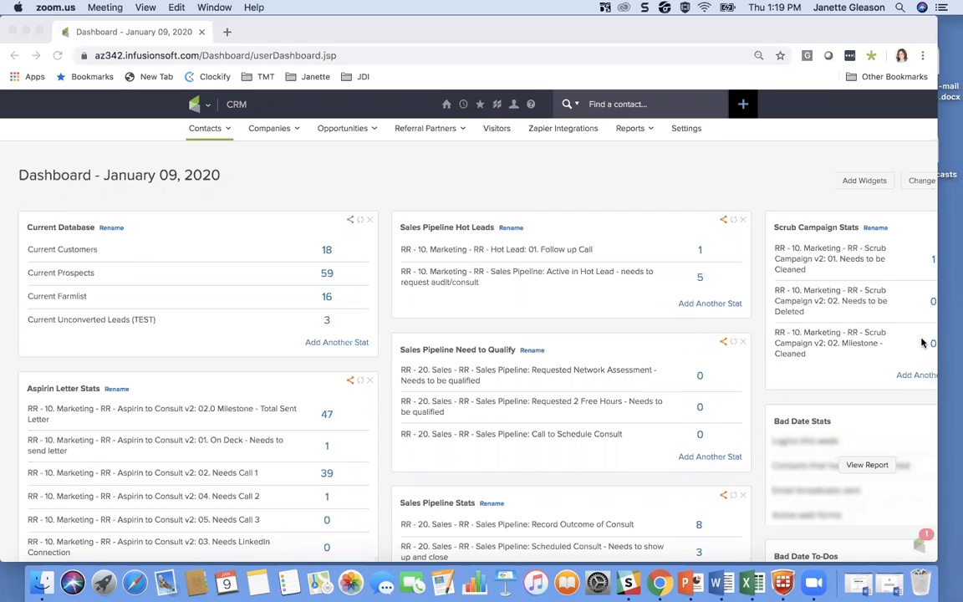
Step: Narrow the browser window slightly so more of the desktop behind it is exposed
click(932, 203)
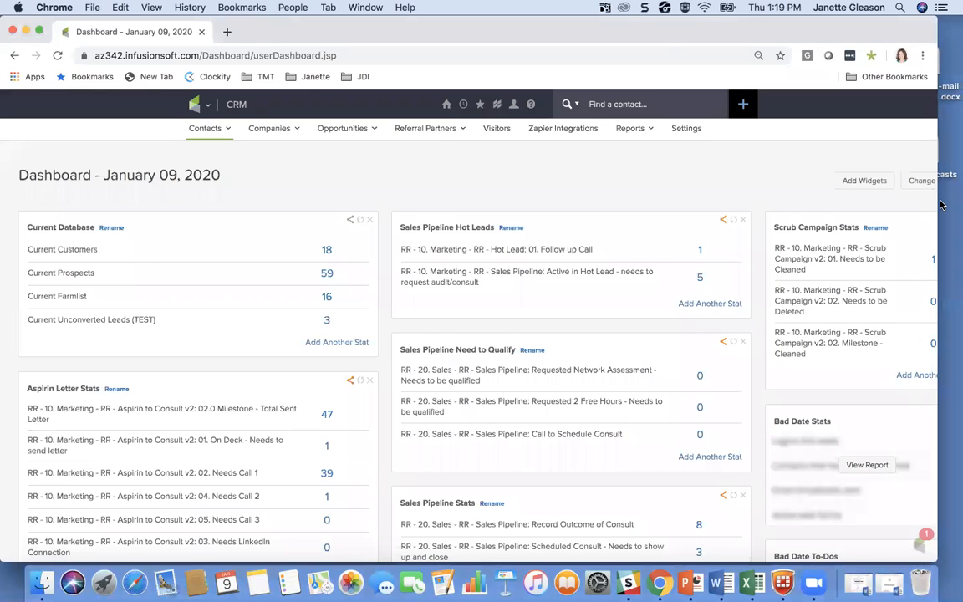
click(954, 167)
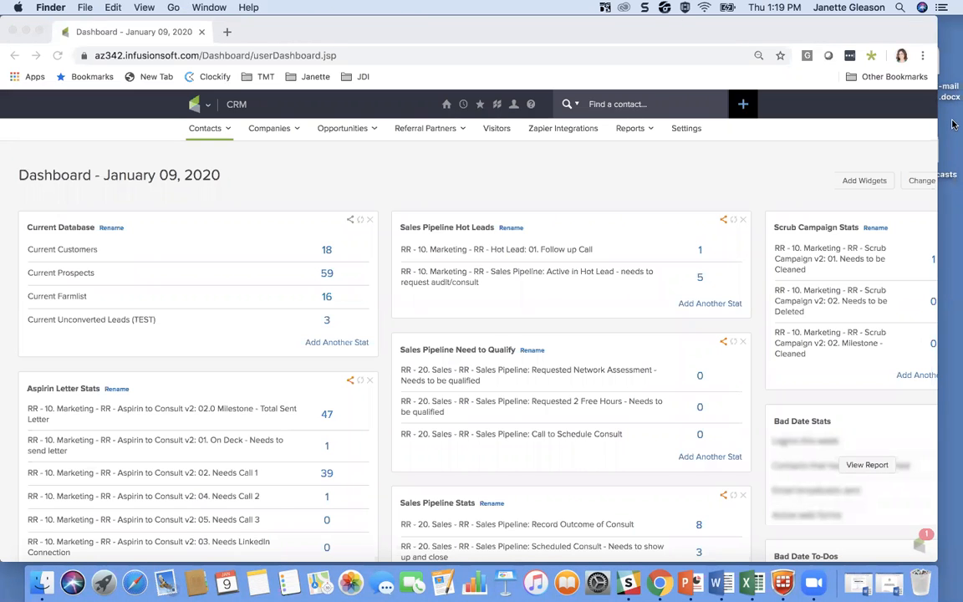
drag(938, 133, 925, 135)
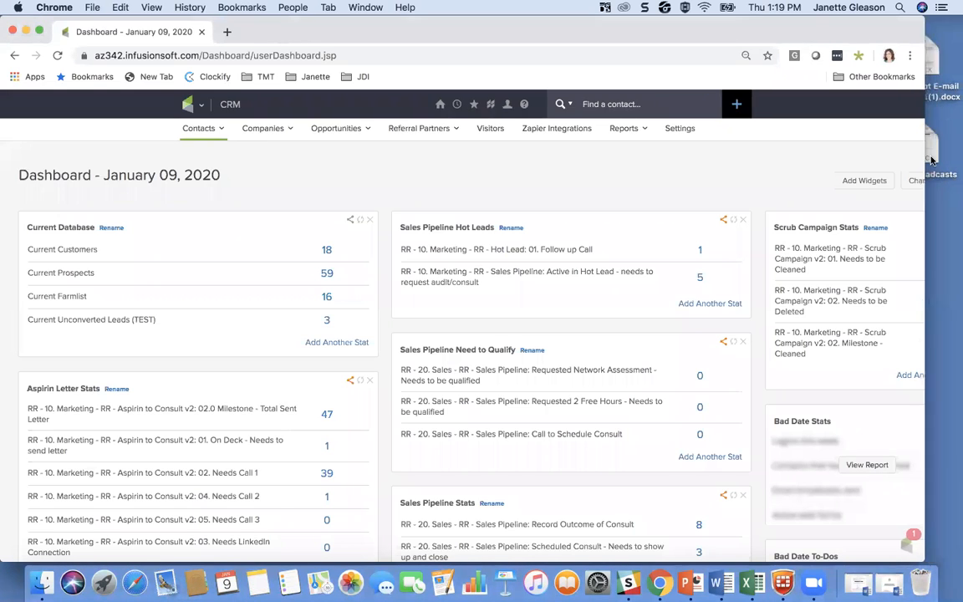
Step: Switch to the minimised Quick Shot E-mail Campaign Templates document in Word and go to its Cross Sell Campaigns section
click(886, 585)
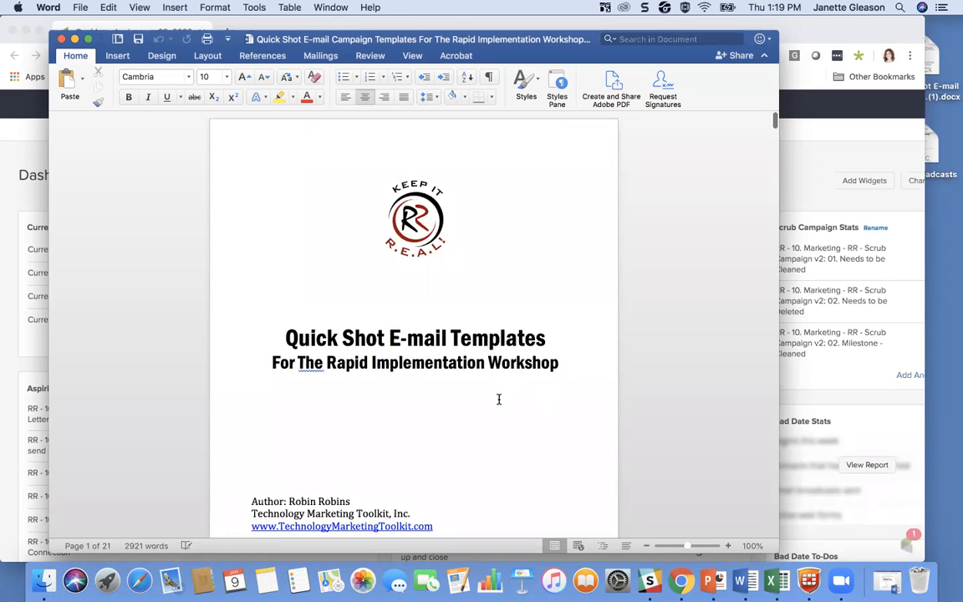
scroll(498, 400, down, 5)
scroll(498, 401, down, 15)
scroll(498, 402, down, 10)
scroll(498, 399, down, 20)
scroll(498, 399, down, 20)
scroll(498, 400, down, 20)
scroll(498, 400, down, 5)
scroll(499, 399, up, 4)
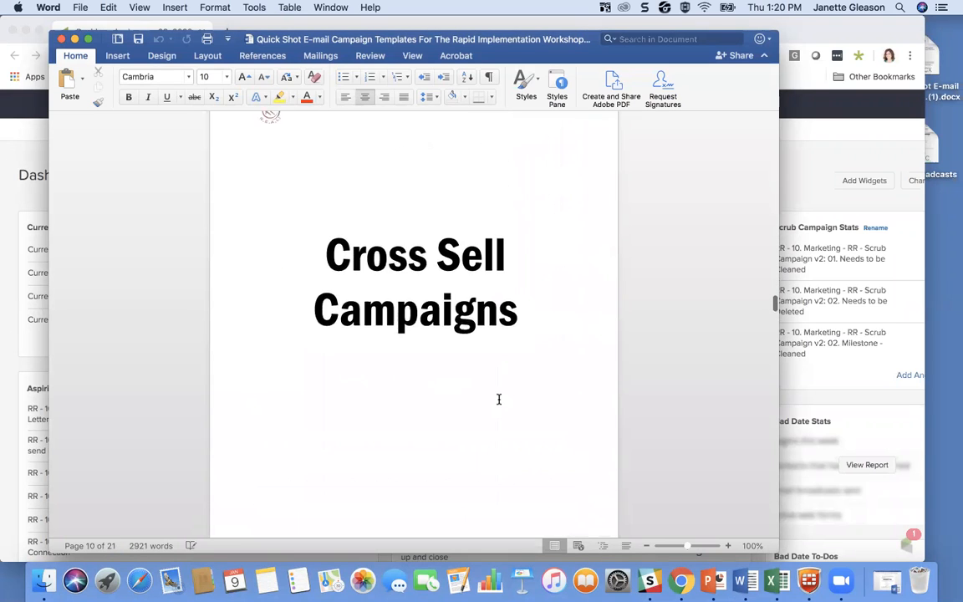
drag(680, 56, 749, 42)
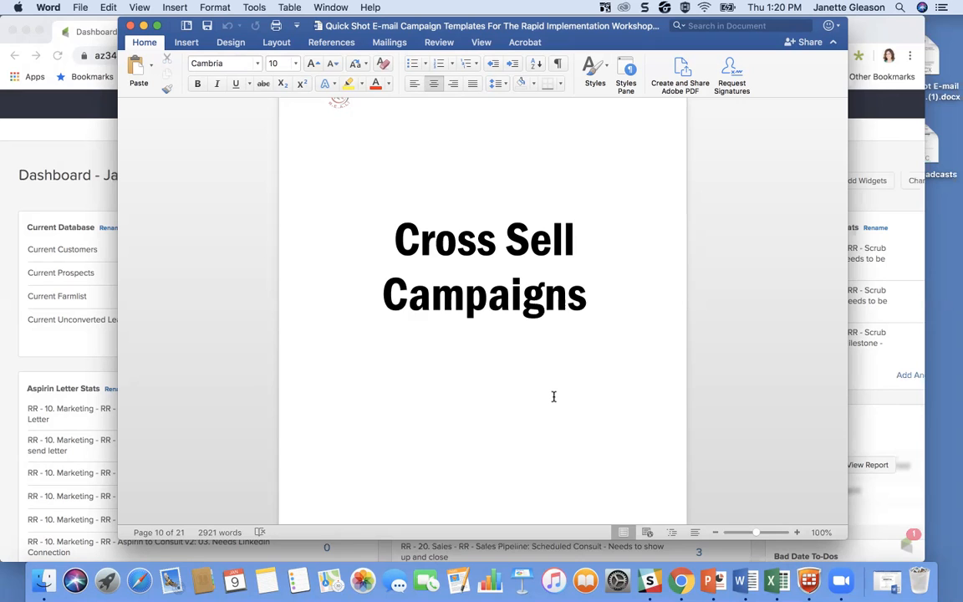
Step: Review the cross-sell e-mails: the Generic Template, the "Decision-Maker" e-mail for backup services and the VoIP money-saving approach
scroll(554, 396, down, 10)
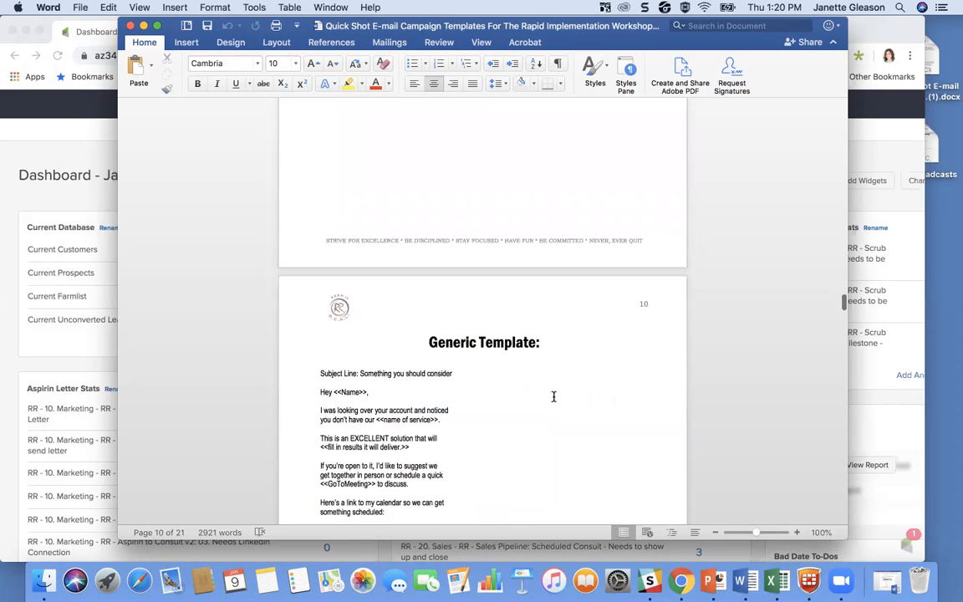
scroll(553, 396, up, 3)
scroll(554, 395, down, 6)
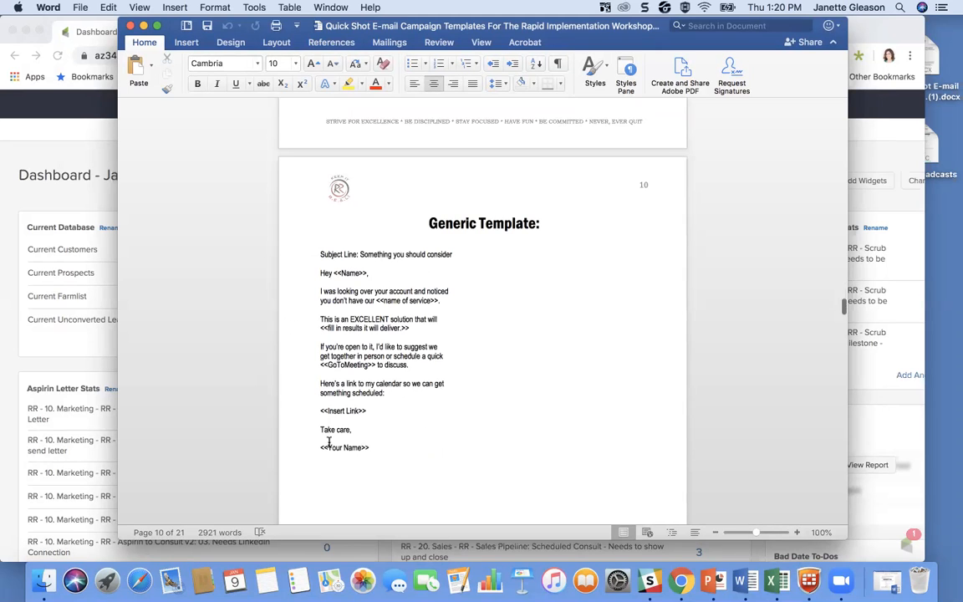
scroll(553, 313, down, 15)
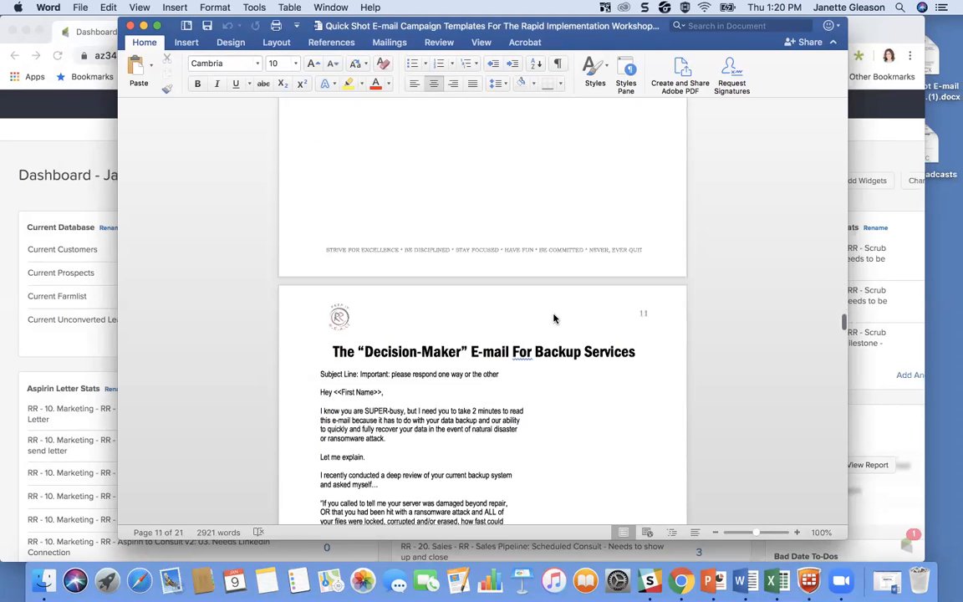
scroll(553, 313, down, 12)
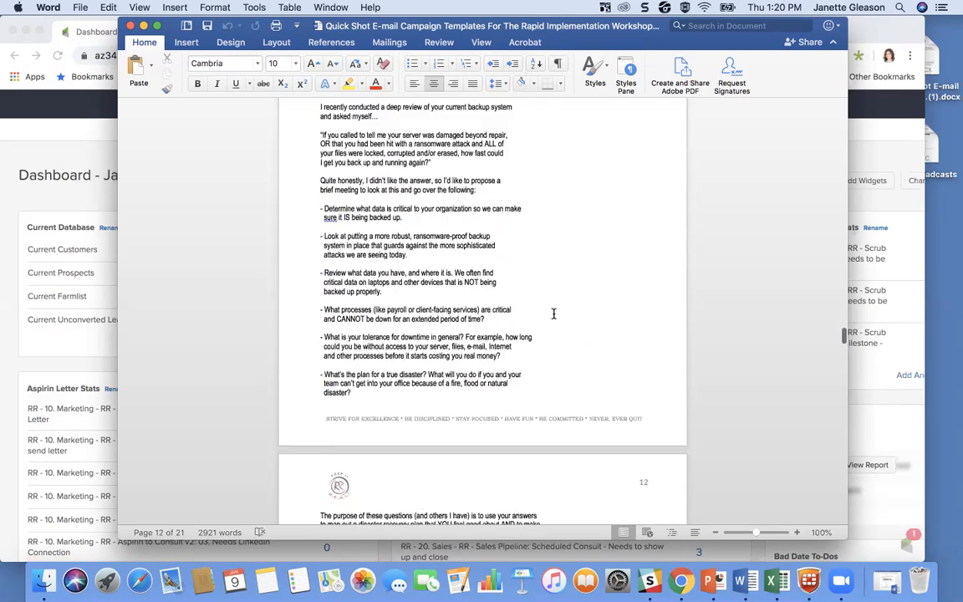
scroll(553, 313, down, 15)
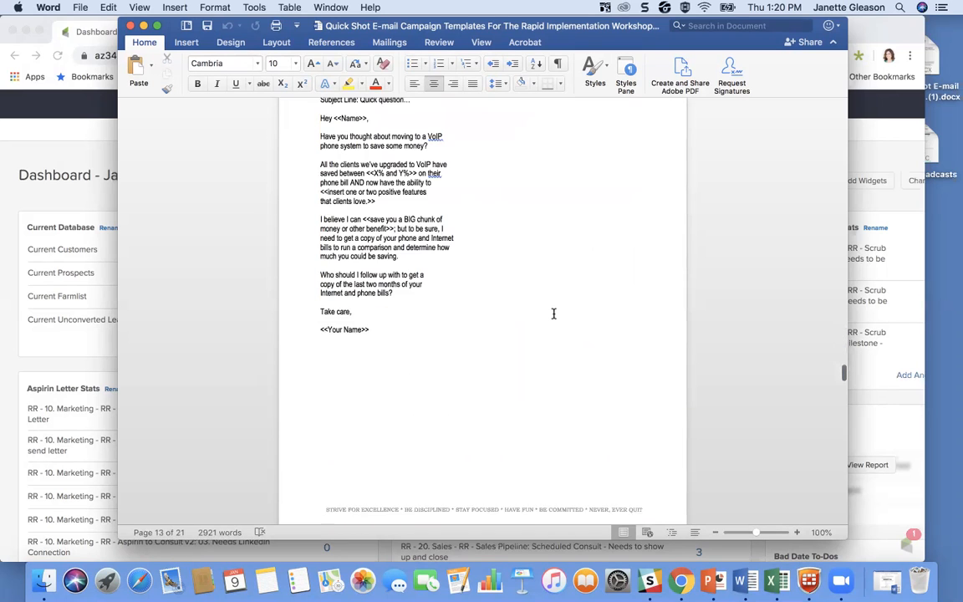
scroll(553, 313, up, 3)
click(523, 298)
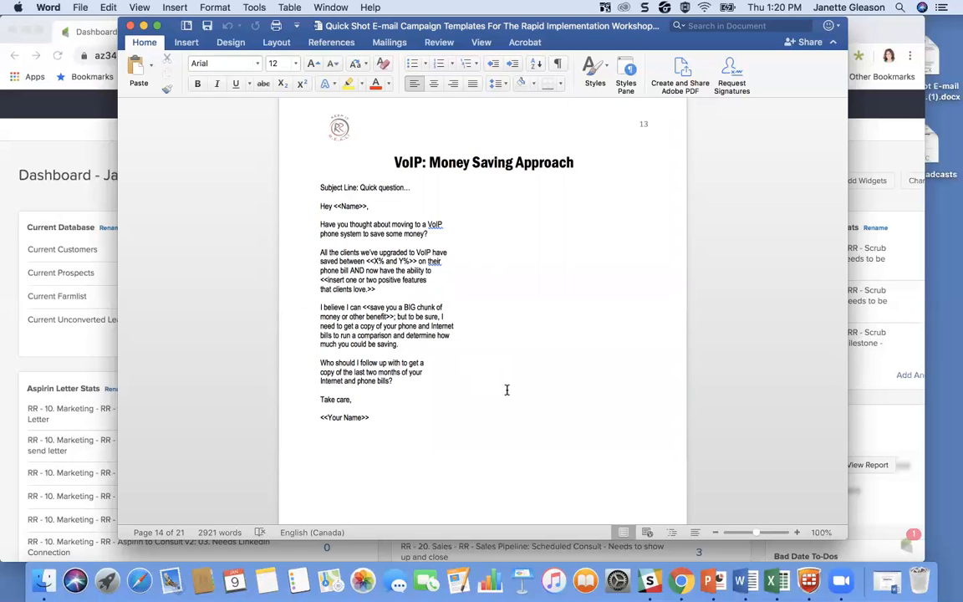
scroll(525, 353, up, 1)
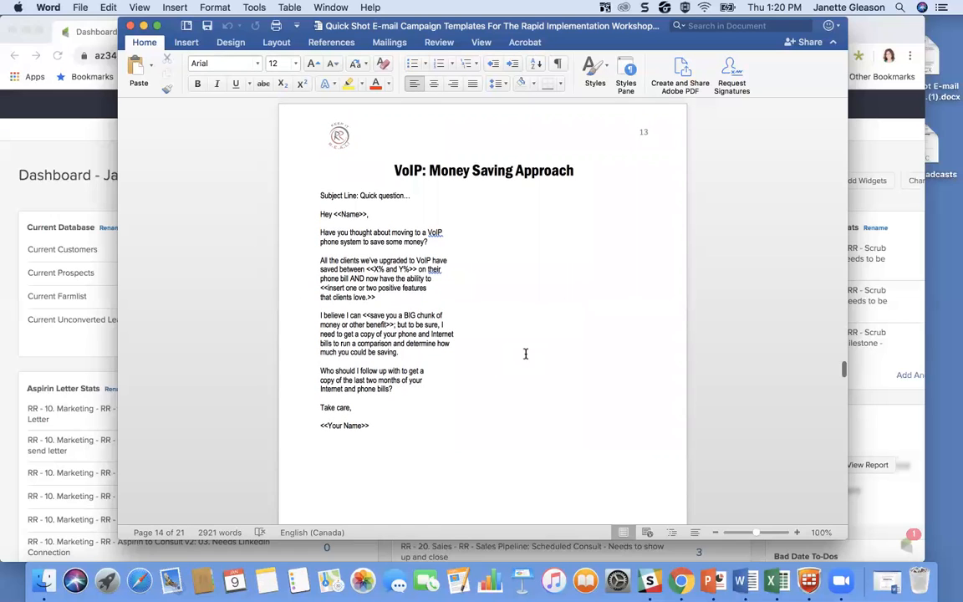
scroll(525, 354, up, 15)
scroll(525, 356, up, 10)
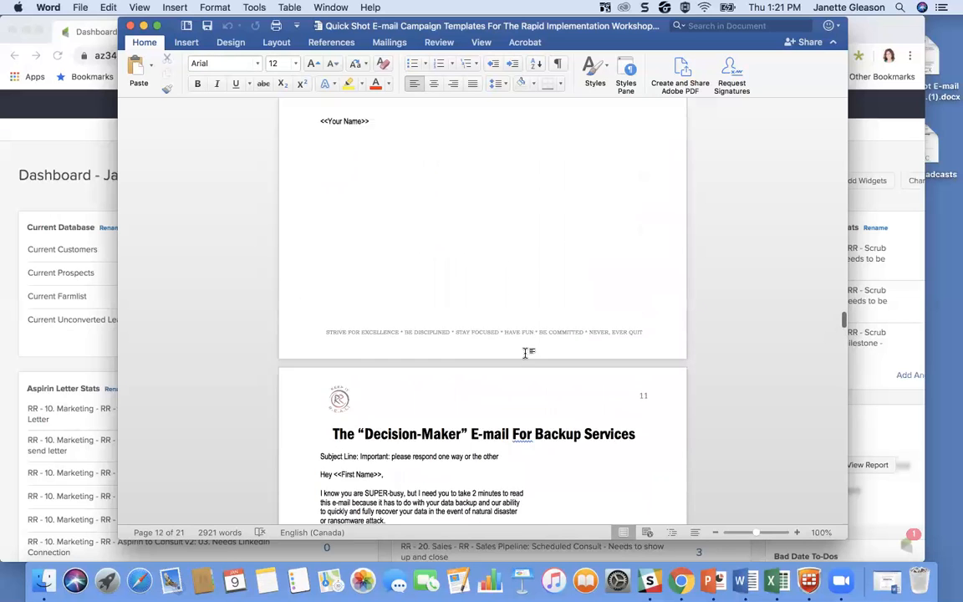
scroll(525, 357, up, 5)
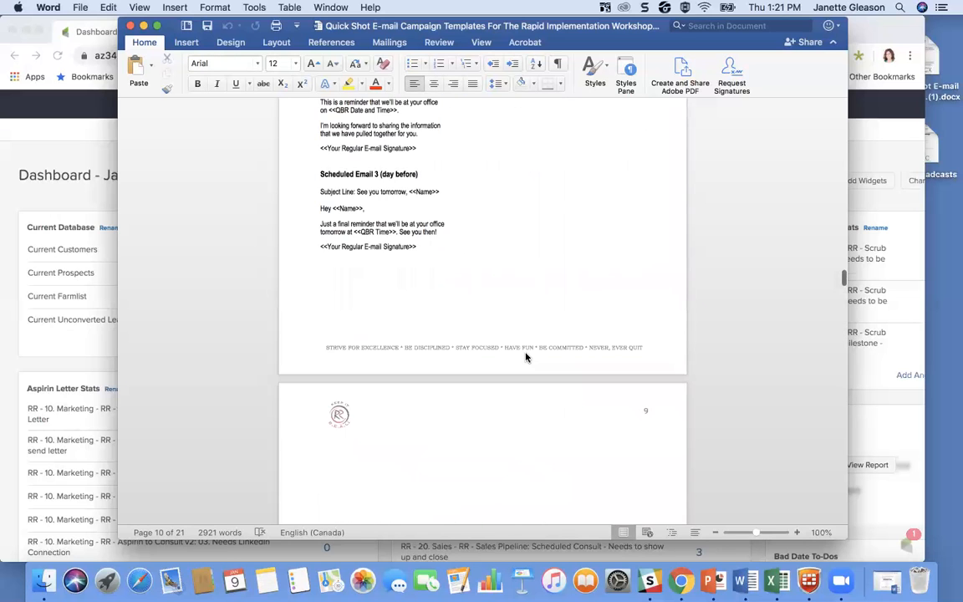
scroll(525, 355, down, 5)
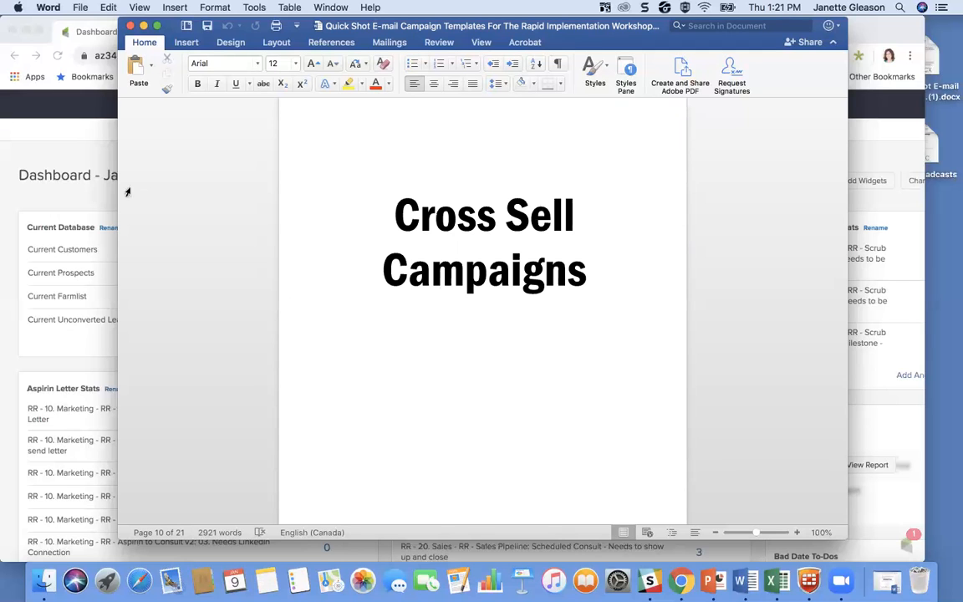
Step: Switch back to the CRM in Chrome and open the signed-in user's account from the admin Users list
click(87, 201)
mouse_move(694, 31)
mouse_down()
mouse_move(726, 36)
mouse_move(705, 30)
mouse_up()
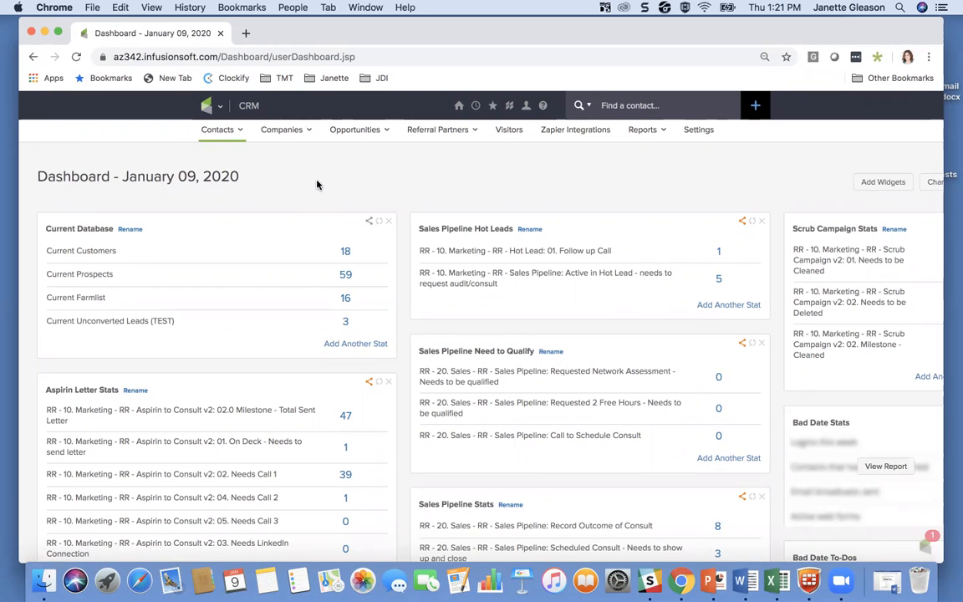
mouse_move(205, 105)
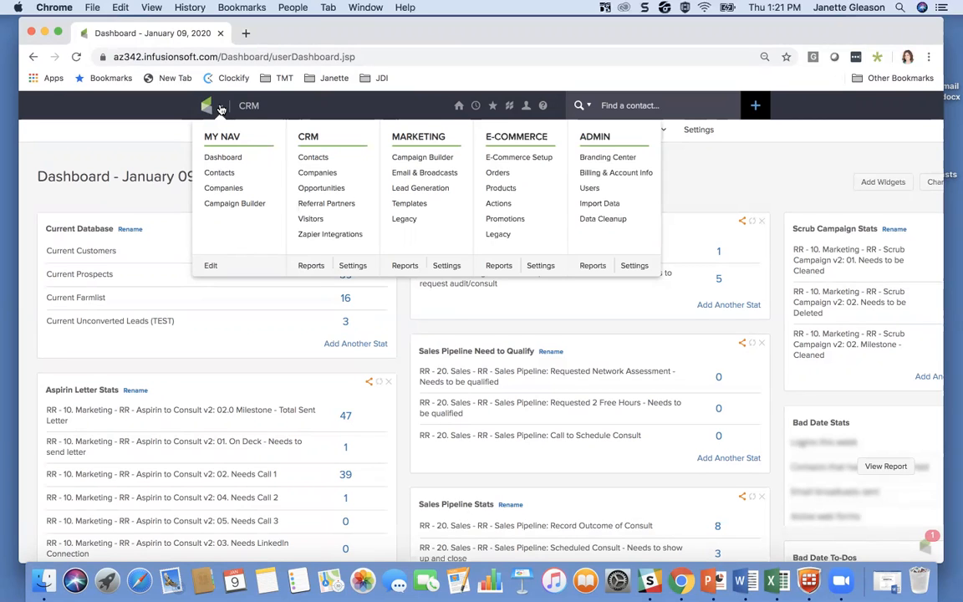
click(610, 189)
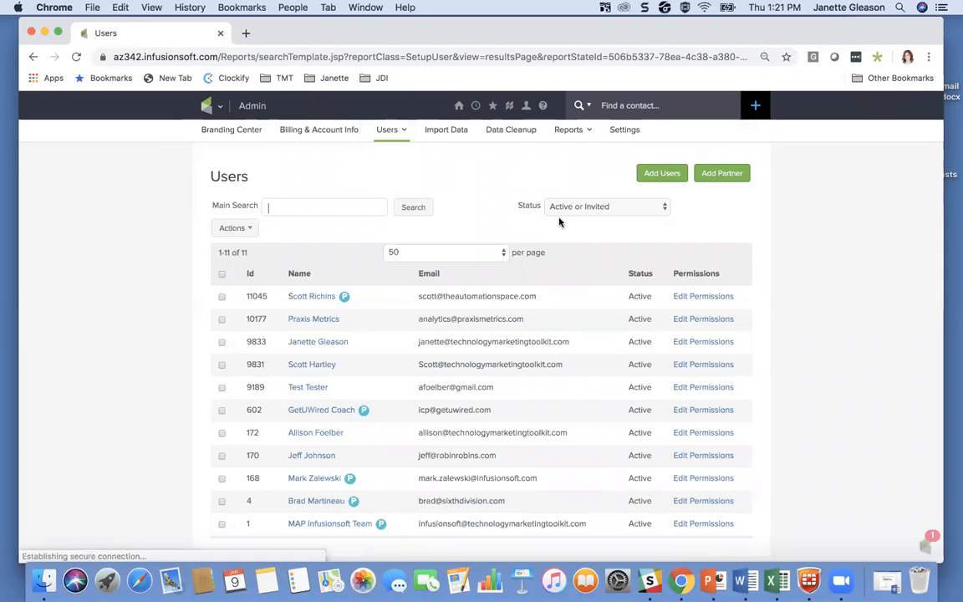
click(318, 343)
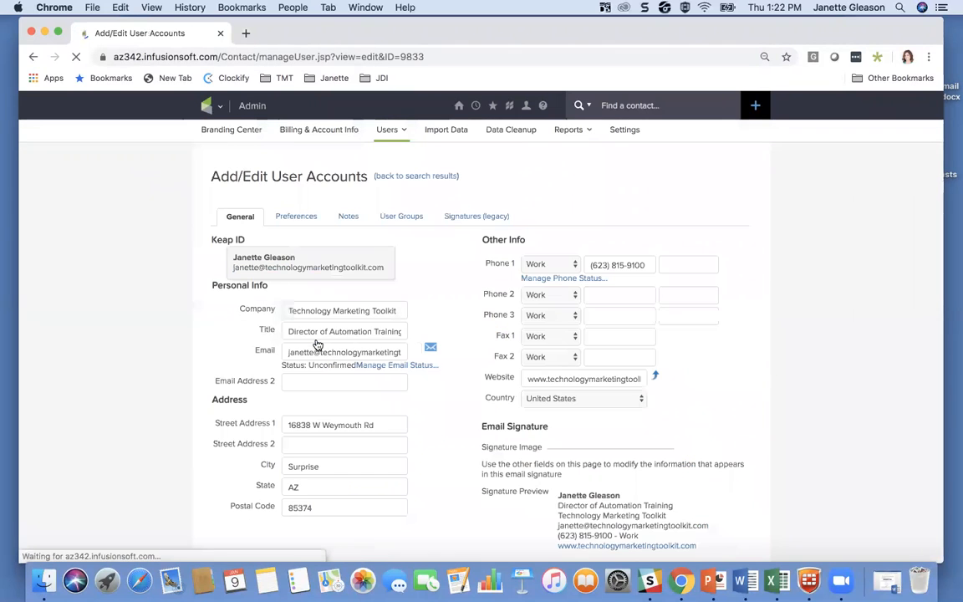
Step: Set the user's Phone 2 type to Mobile
scroll(443, 261, down, 2)
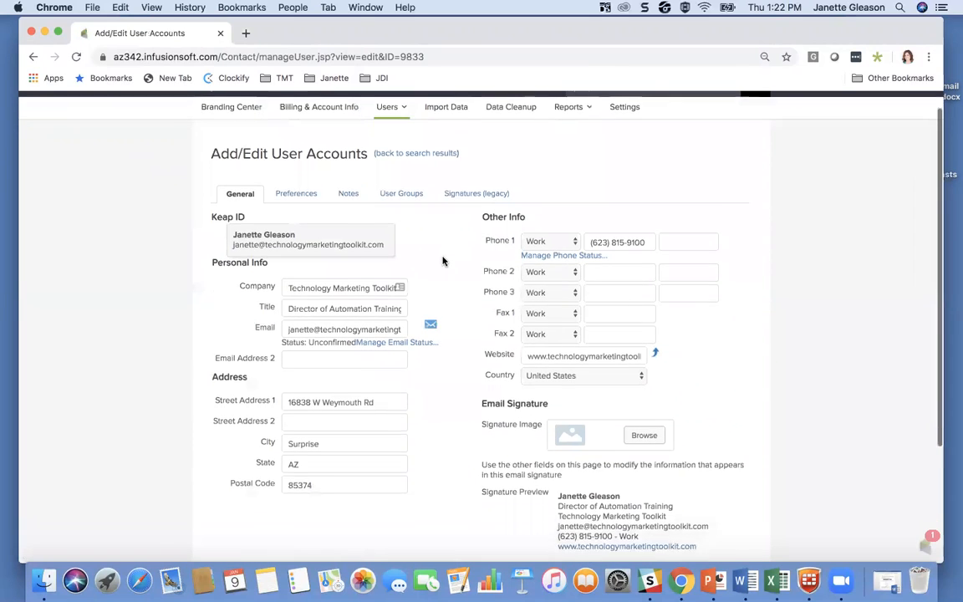
scroll(457, 464, down, 3)
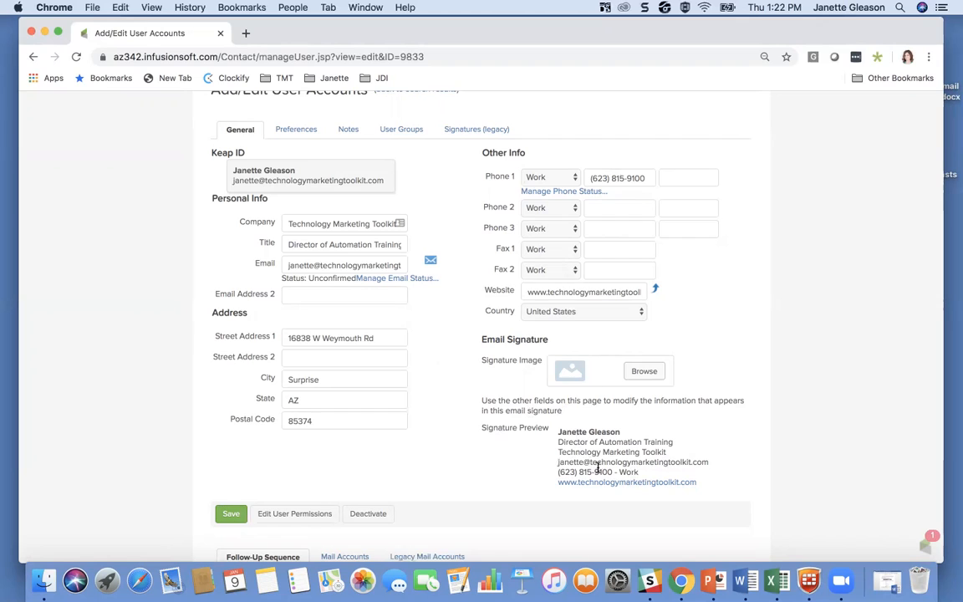
click(565, 210)
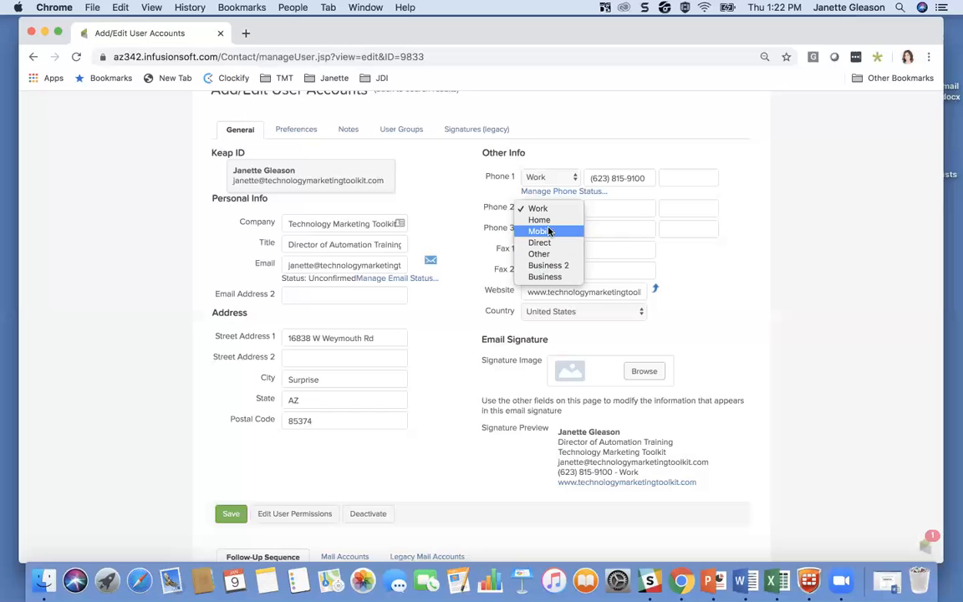
click(546, 230)
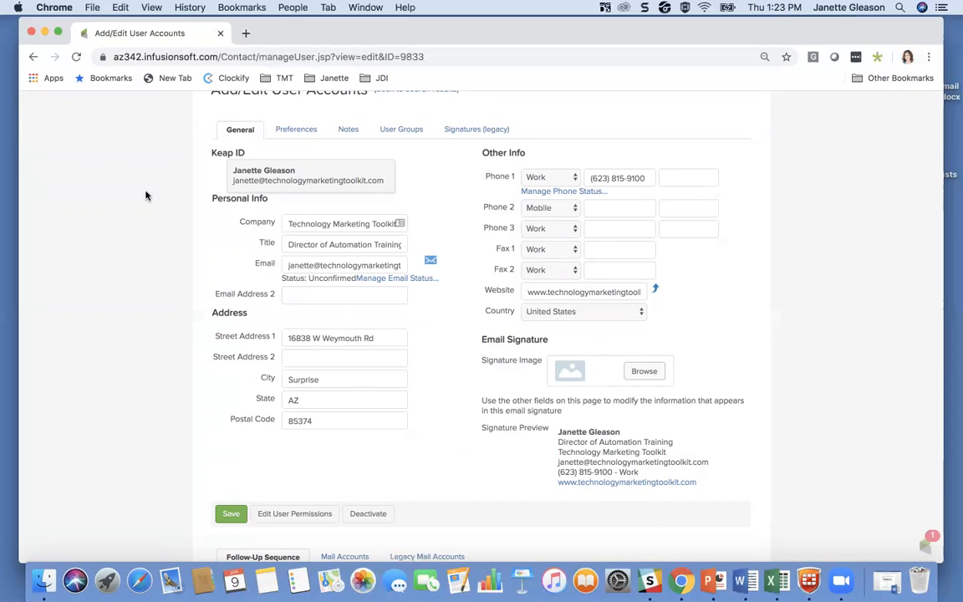
Step: Open the CRM contact search and set the Person Type criterion to Customer
scroll(130, 189, up, 3)
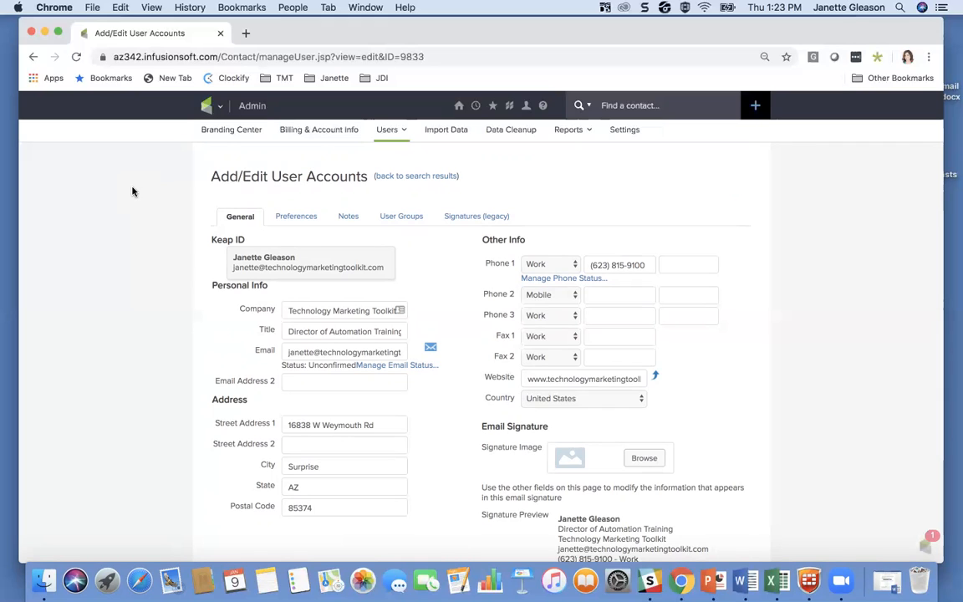
mouse_move(209, 108)
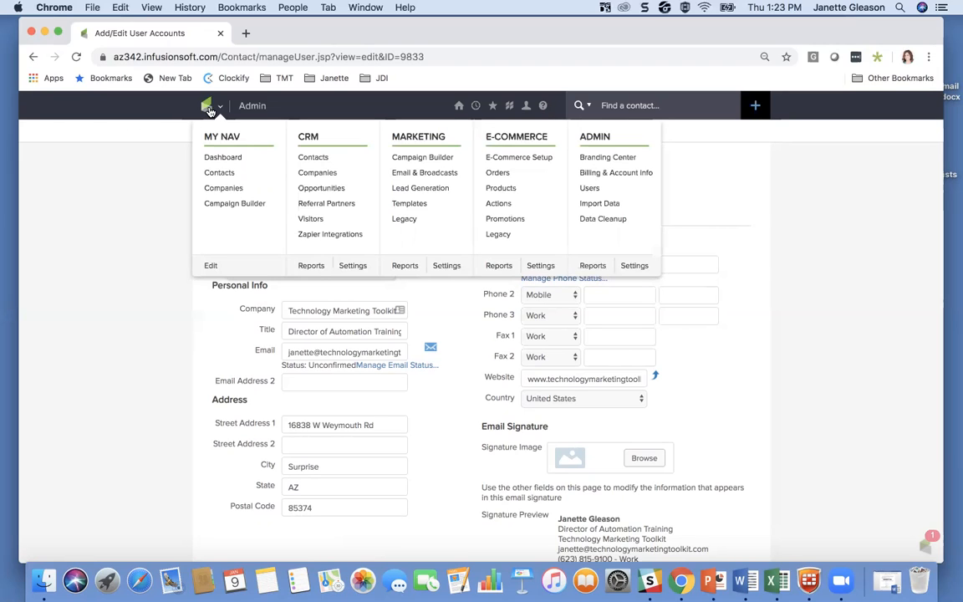
click(317, 159)
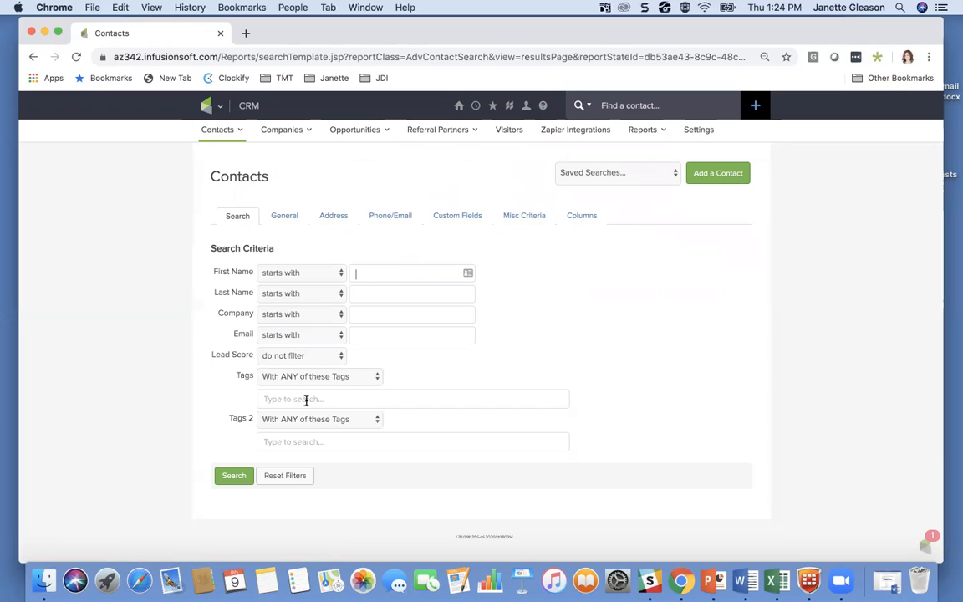
click(270, 400)
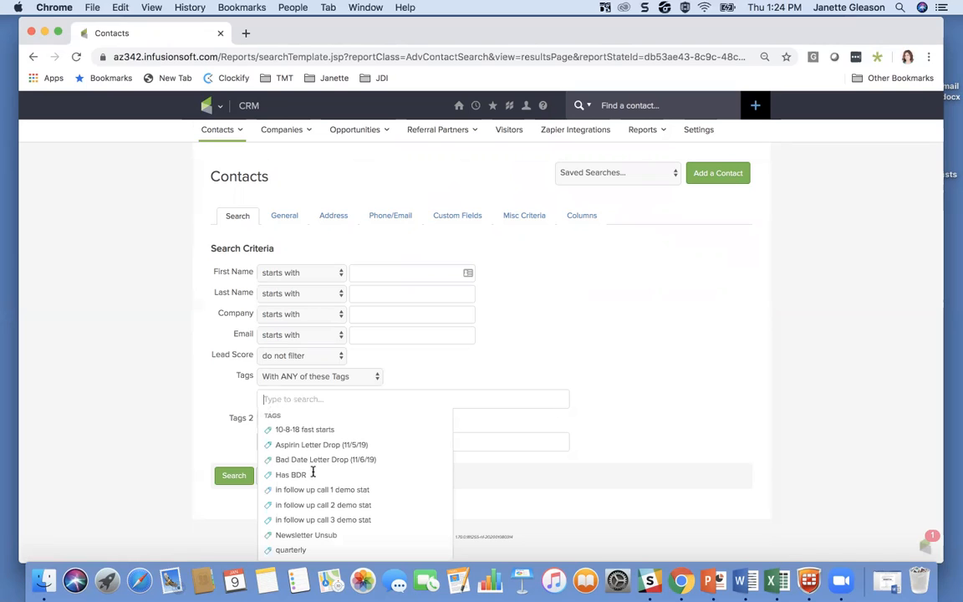
click(198, 356)
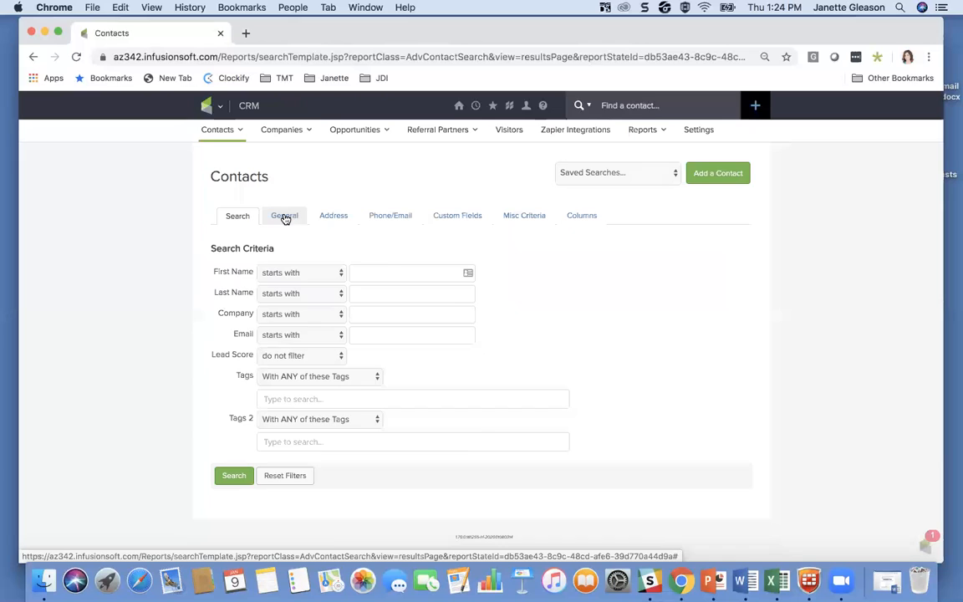
click(284, 216)
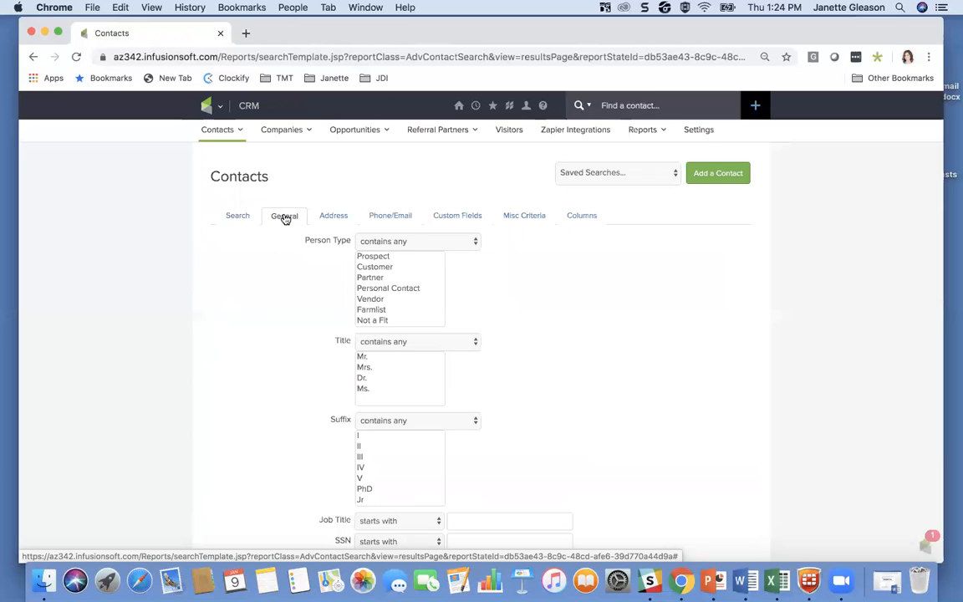
click(386, 269)
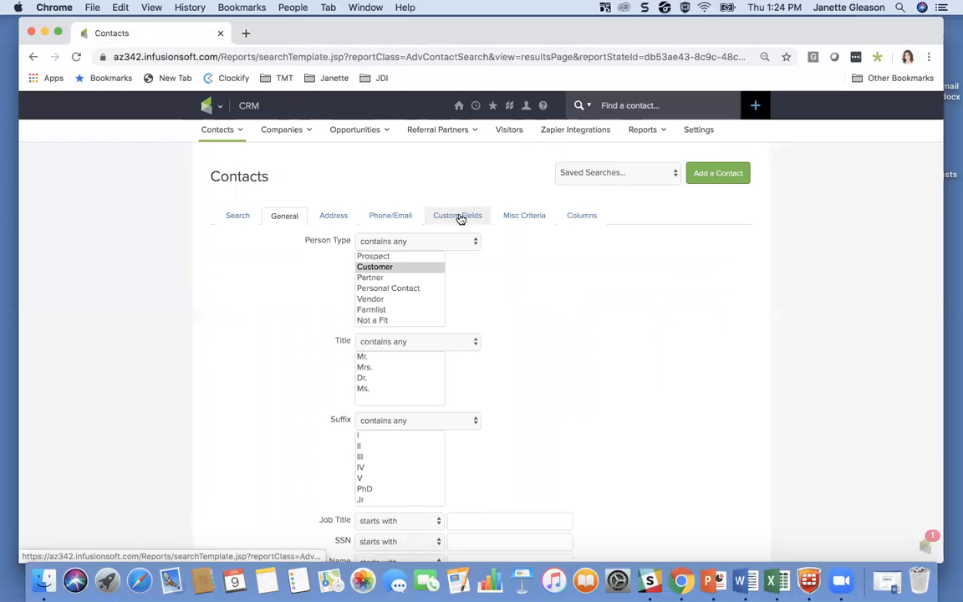
Step: Set the VoIP custom-field criterion of the contact search to "doesn't contain any" with the value Yes
click(462, 218)
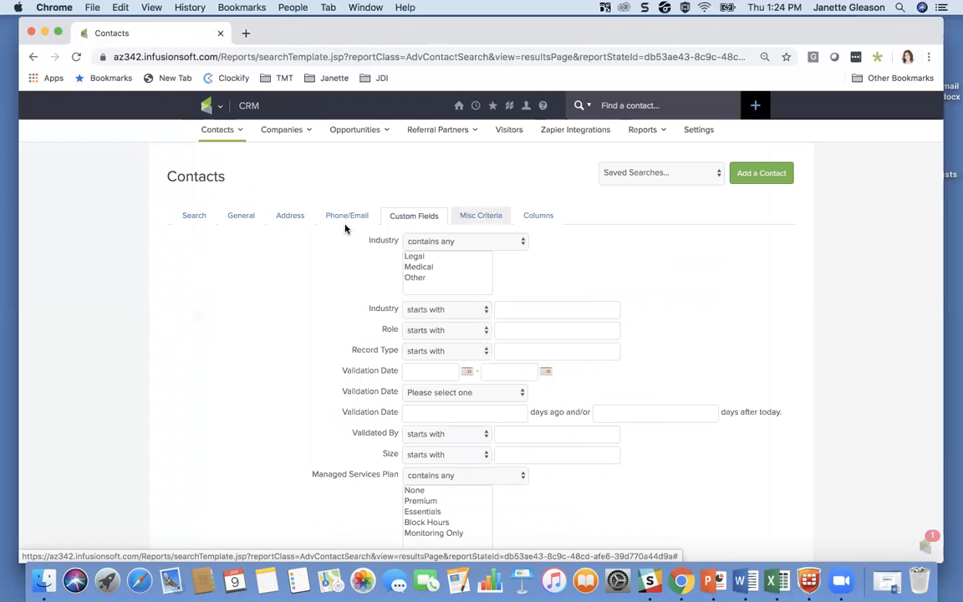
scroll(327, 295, down, 10)
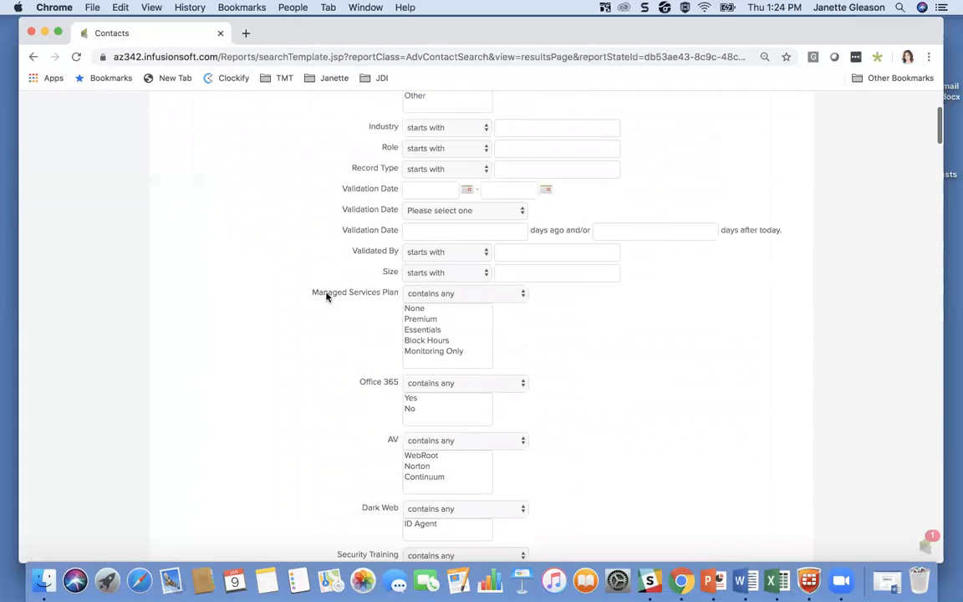
scroll(327, 296, down, 12)
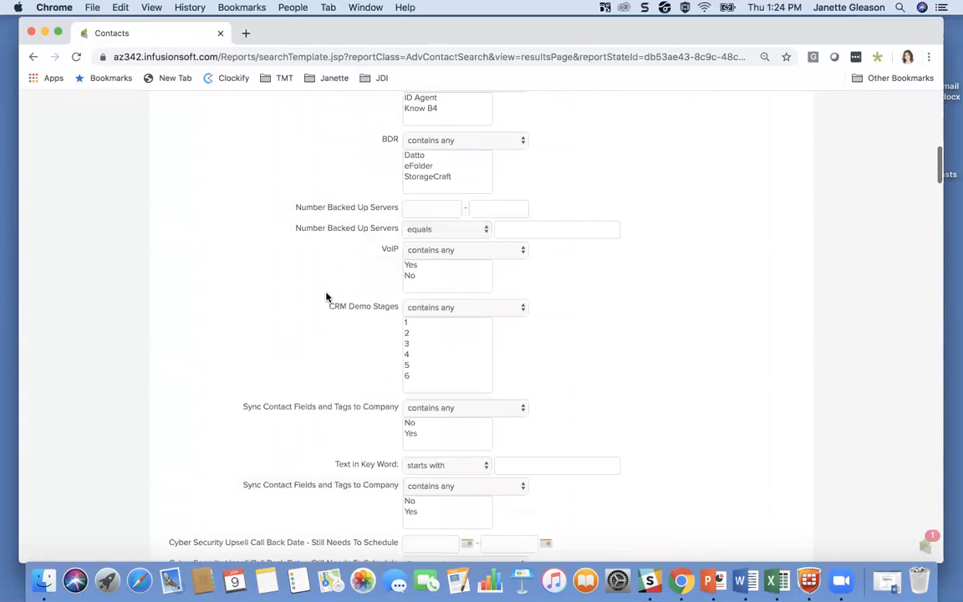
scroll(327, 296, down, 12)
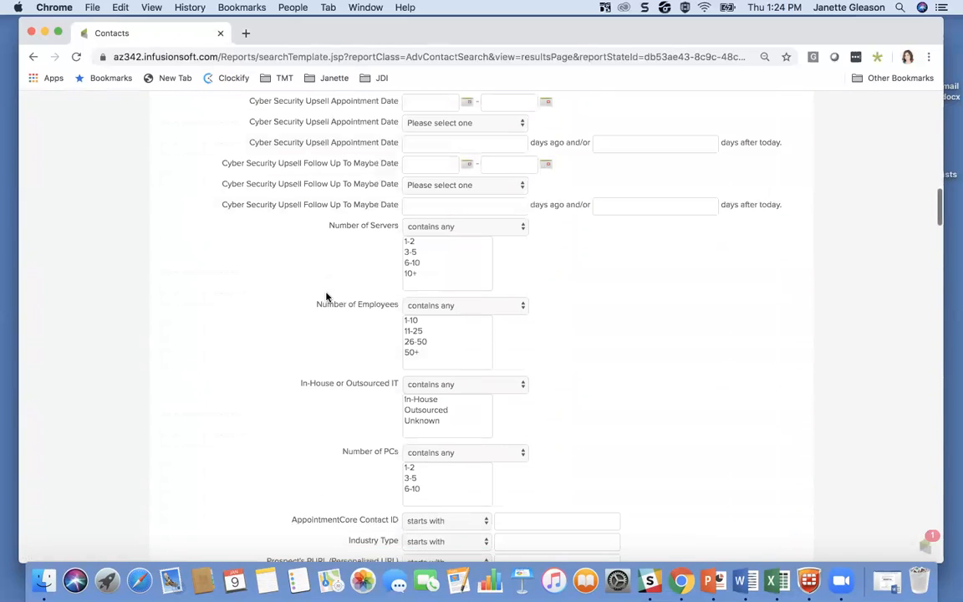
scroll(327, 297, down, 8)
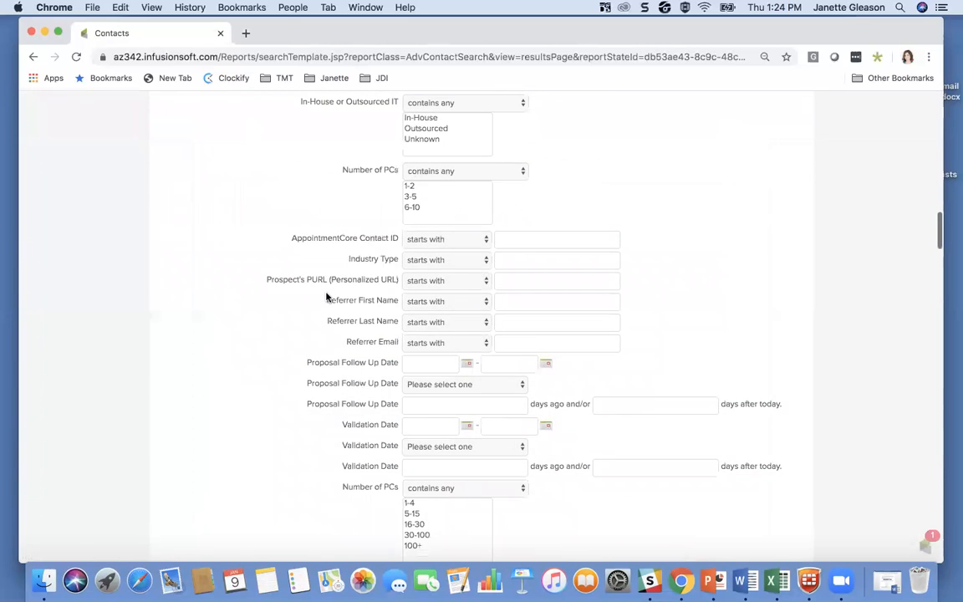
scroll(327, 297, down, 10)
scroll(326, 297, up, 20)
scroll(344, 323, down, 6)
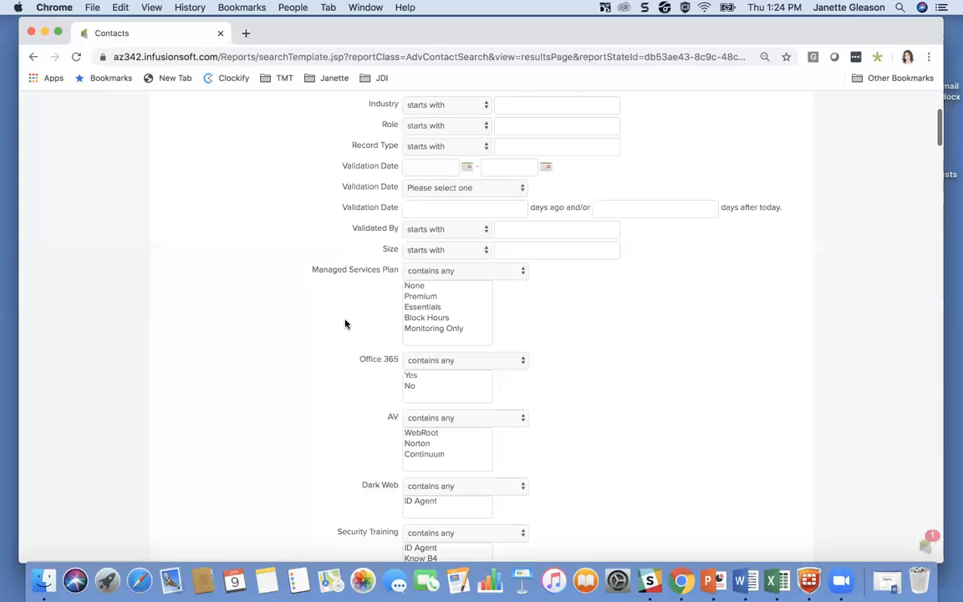
scroll(345, 323, down, 9)
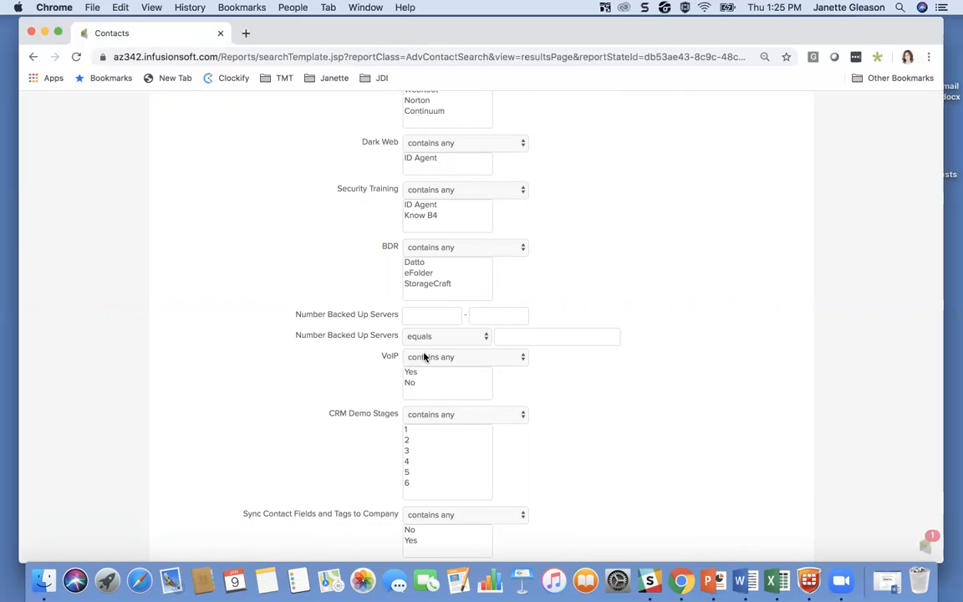
click(436, 359)
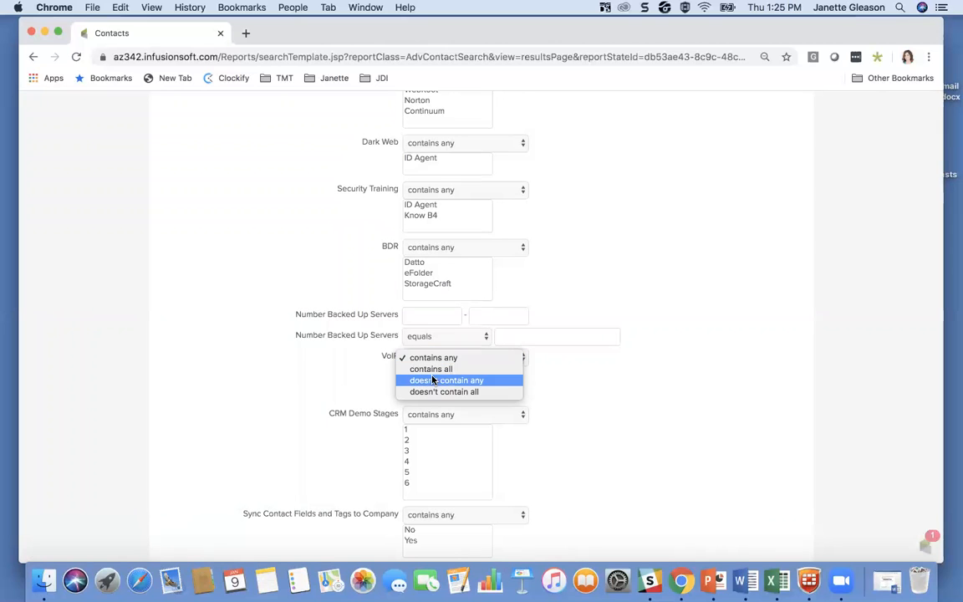
click(424, 382)
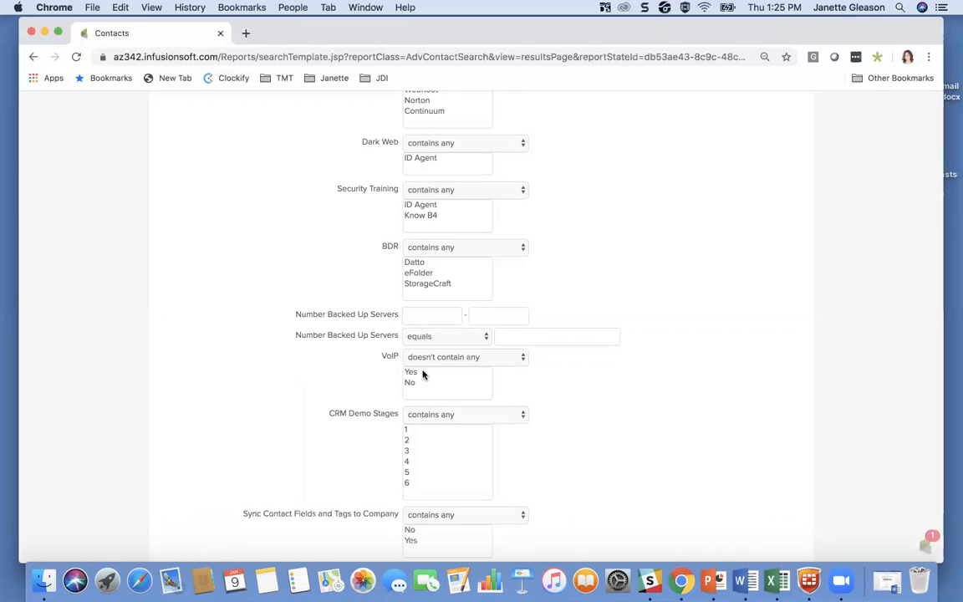
click(409, 373)
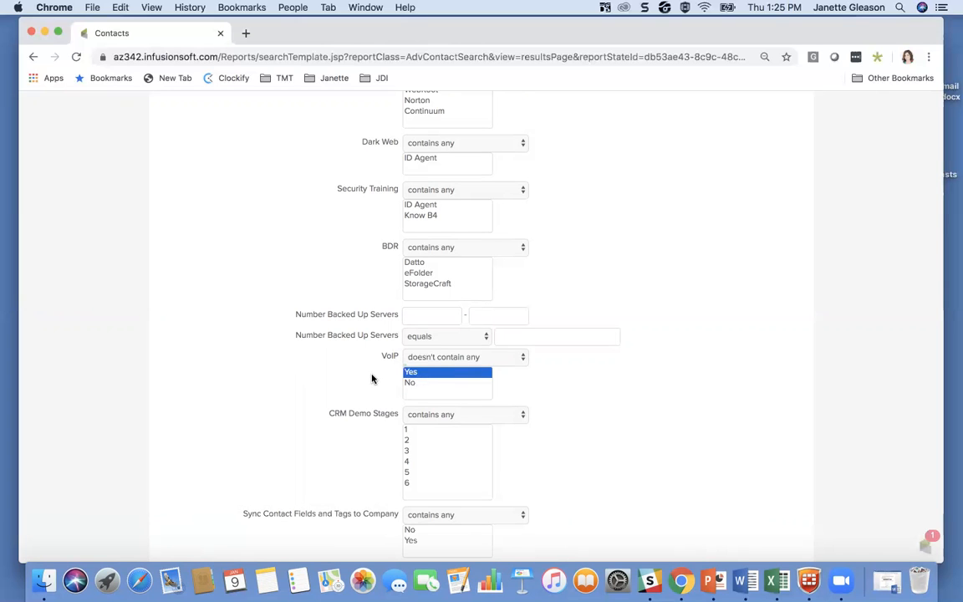
Step: Run the contact search with the chosen criteria and return to the start of the results list
scroll(373, 378, down, 1)
scroll(372, 378, down, 3)
scroll(563, 325, down, 15)
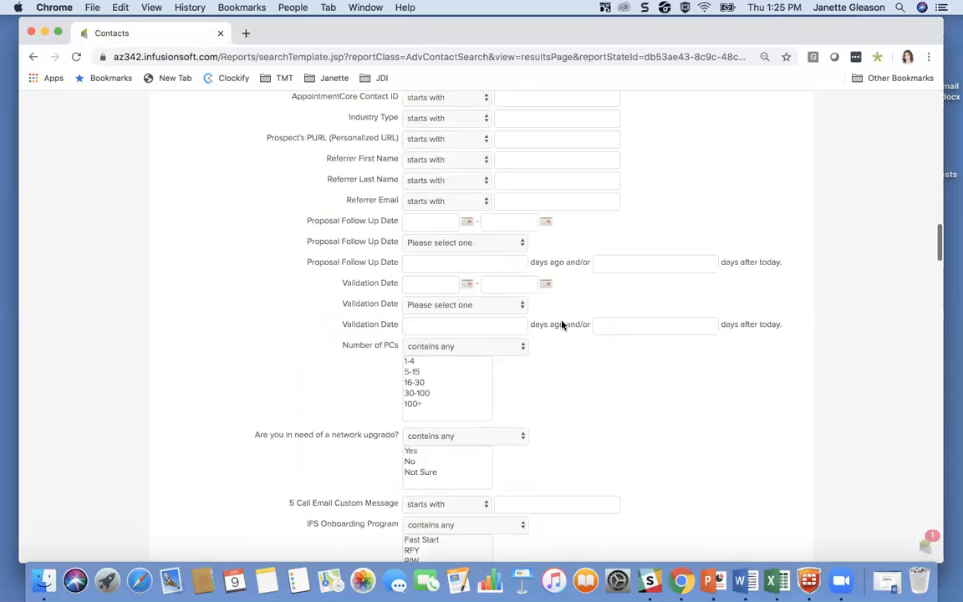
scroll(562, 324, down, 20)
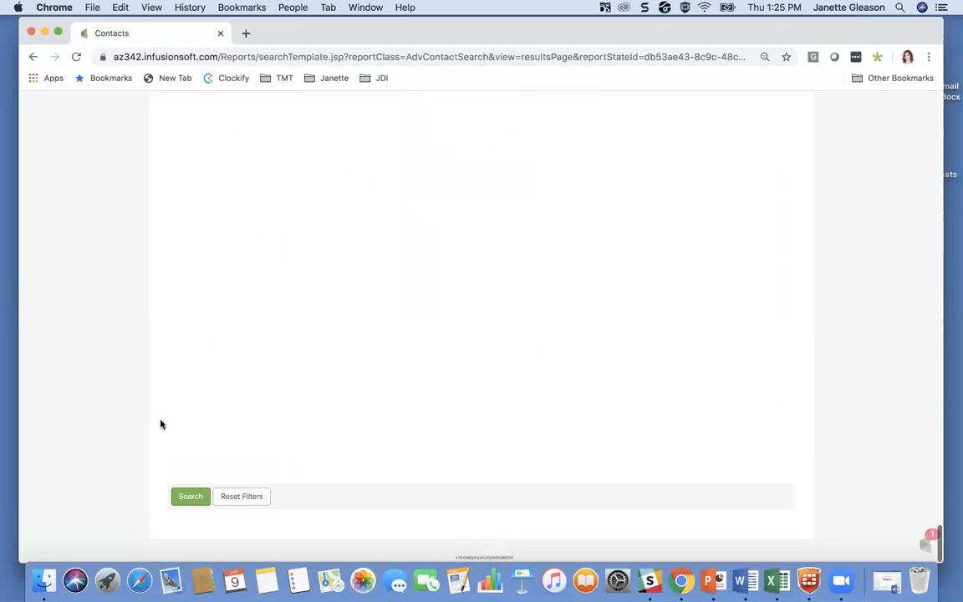
click(188, 498)
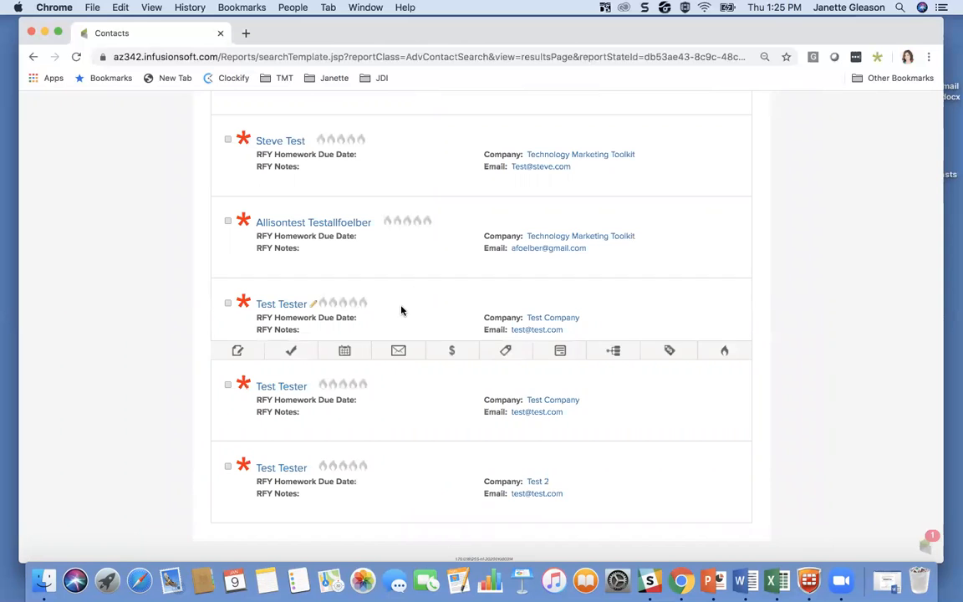
scroll(402, 310, up, 10)
scroll(402, 310, up, 5)
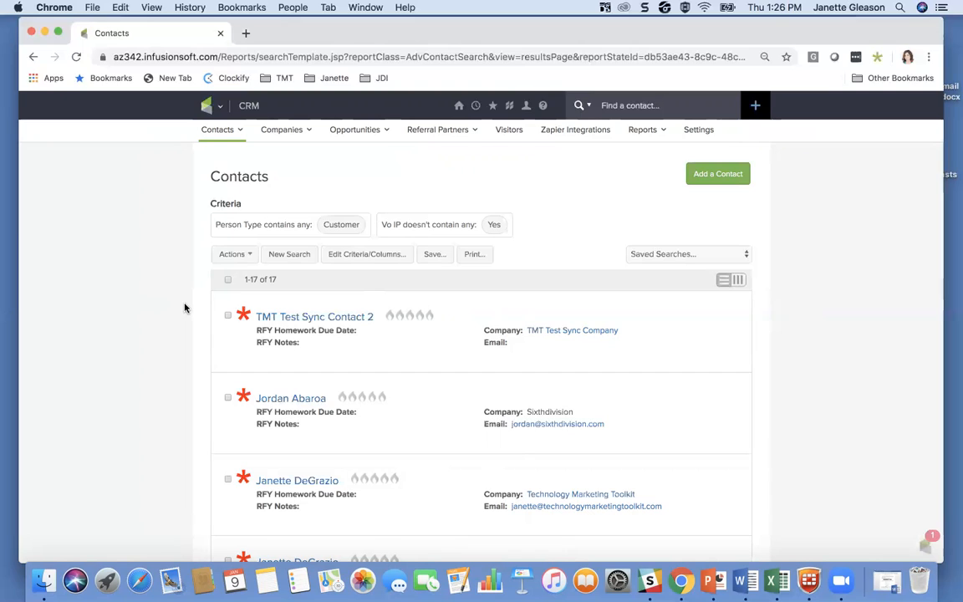
click(228, 281)
click(228, 399)
scroll(165, 434, down, 3)
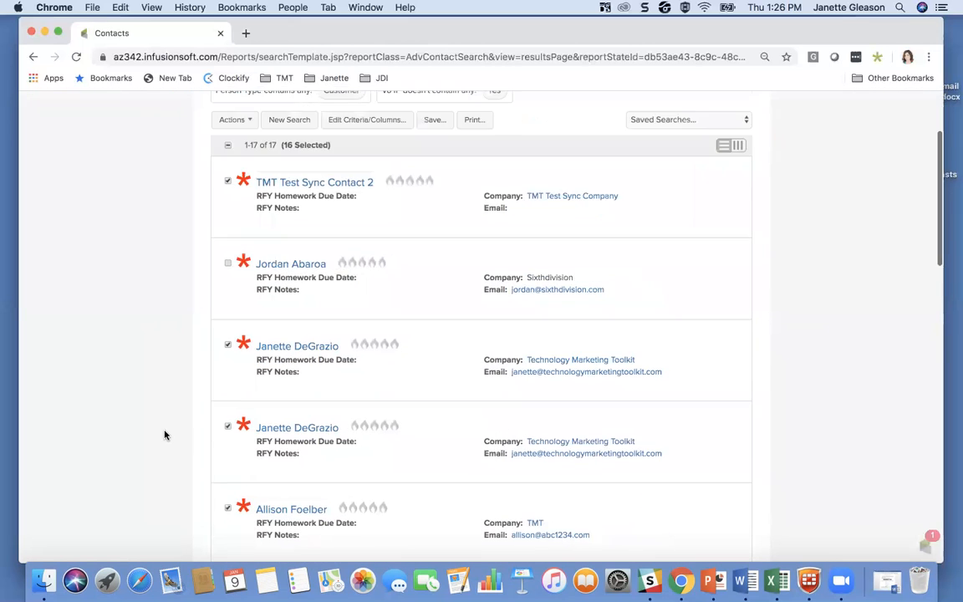
scroll(165, 435, up, 2)
click(227, 232)
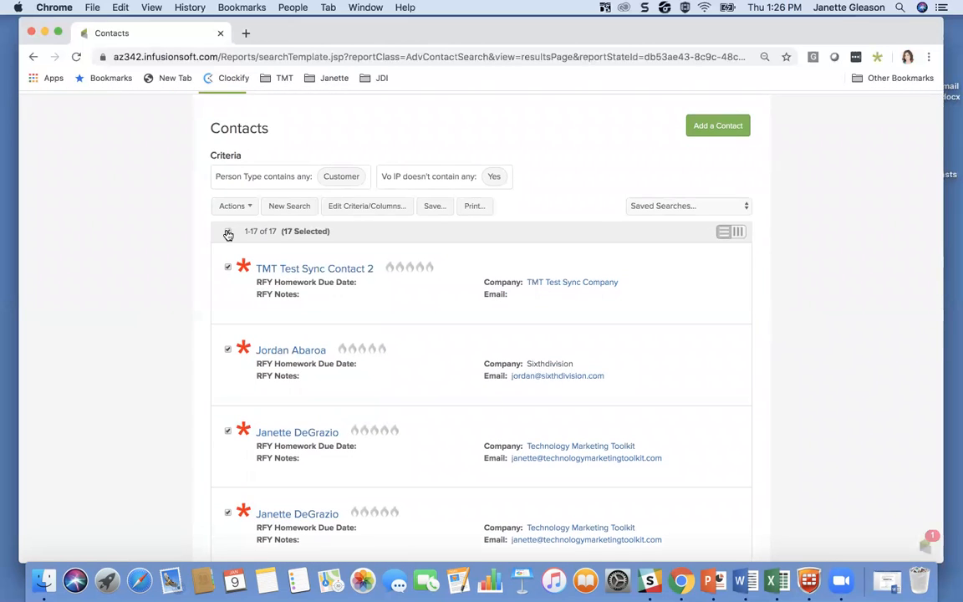
click(228, 232)
Step: Select the third through sixth contacts in the search results, leaving out the first two
scroll(191, 331, down, 3)
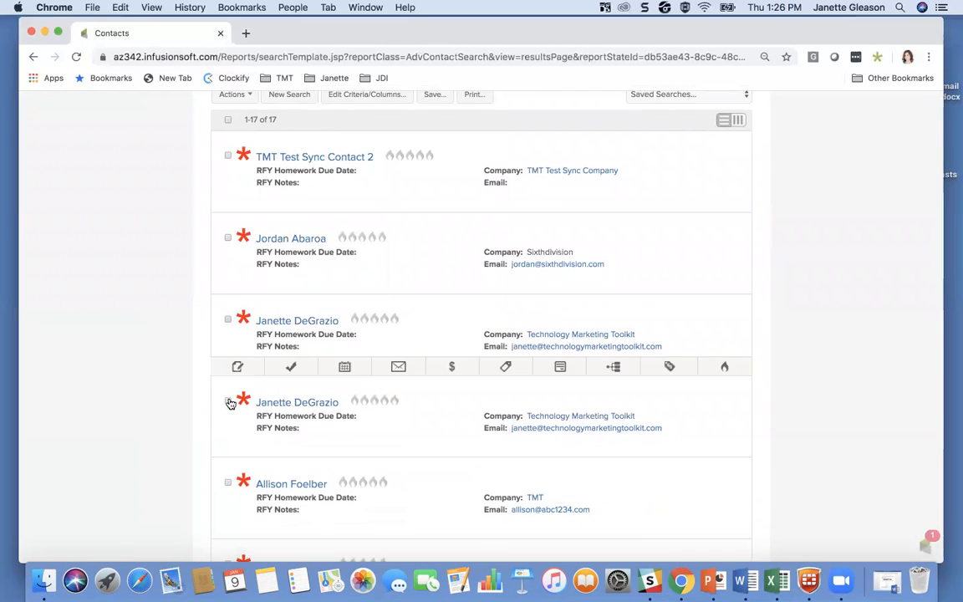
click(228, 318)
click(229, 401)
click(228, 484)
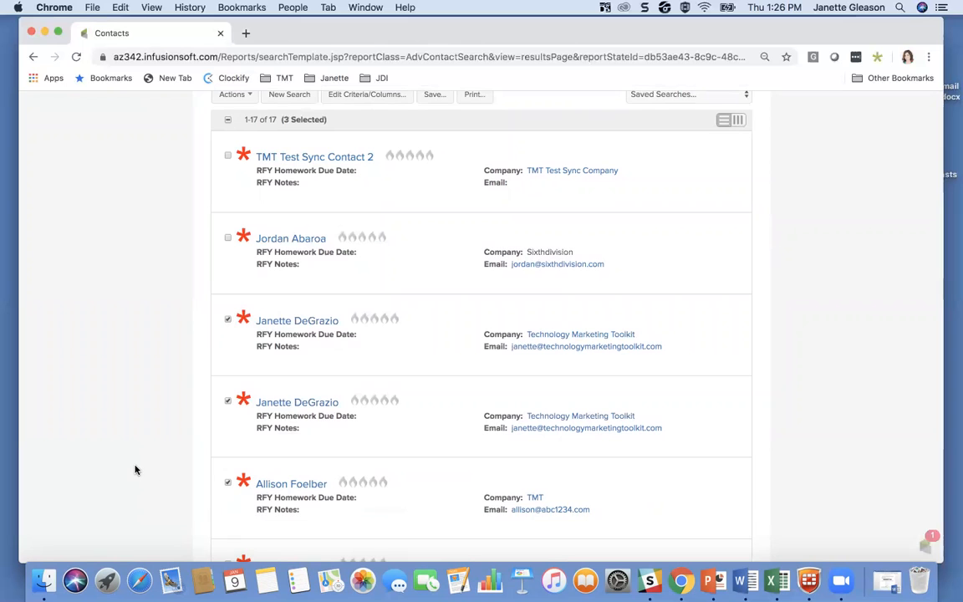
scroll(136, 468, down, 5)
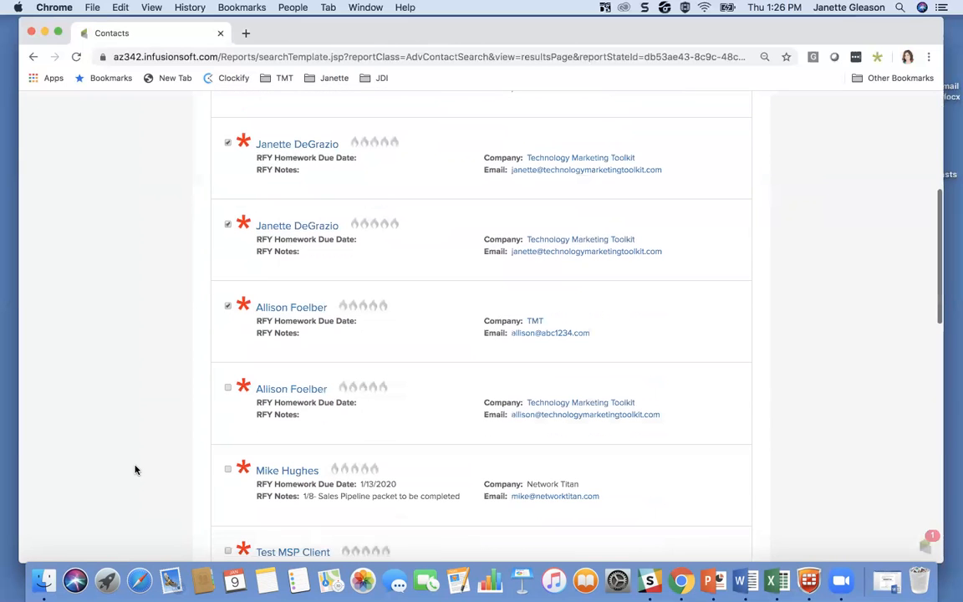
click(228, 374)
Step: Send a broadcast to the selected contacts, starting it as an email broadcast
scroll(192, 402, up, 5)
scroll(191, 402, down, 3)
scroll(192, 402, up, 3)
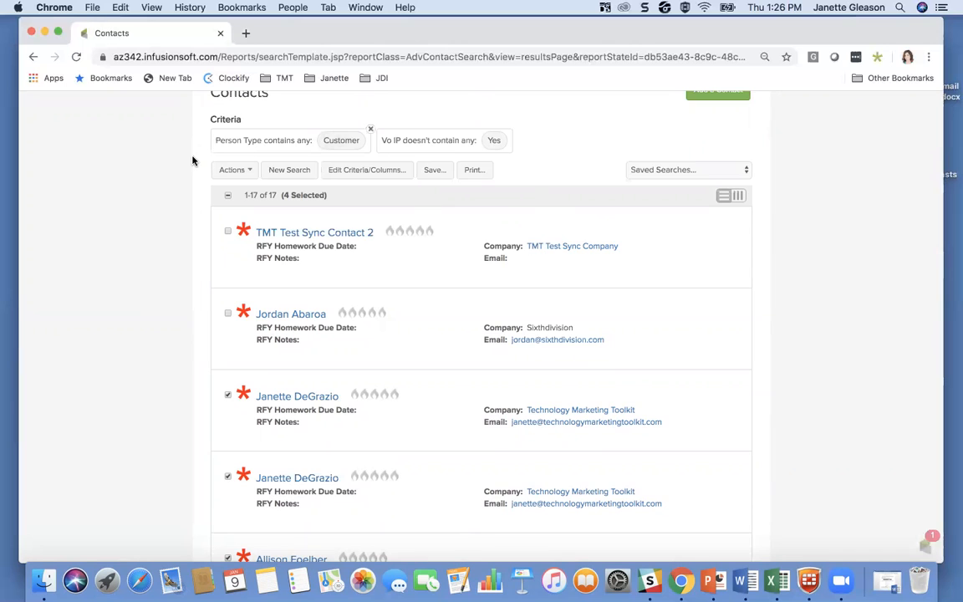
scroll(193, 161, up, 1)
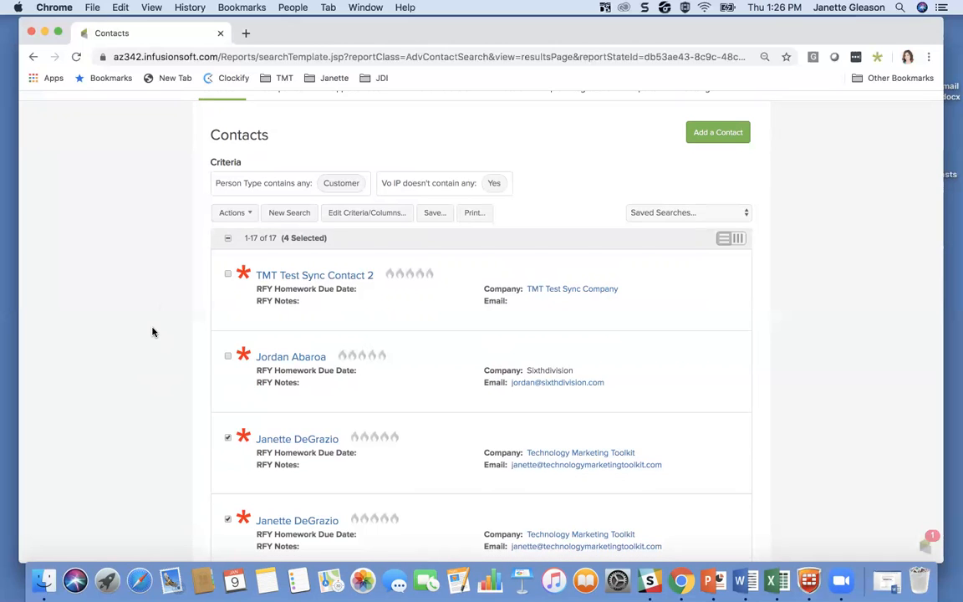
click(233, 213)
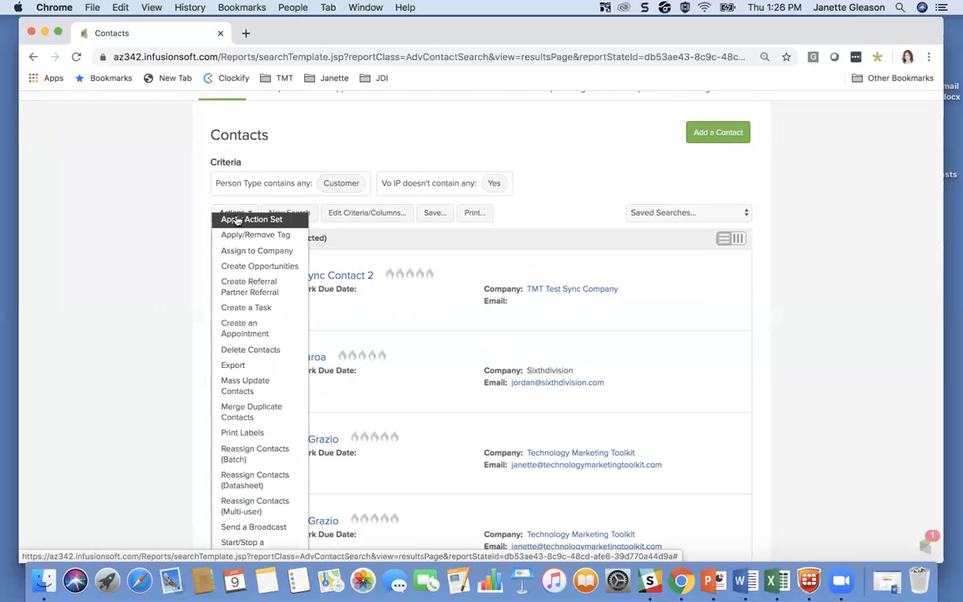
scroll(253, 369, down, 3)
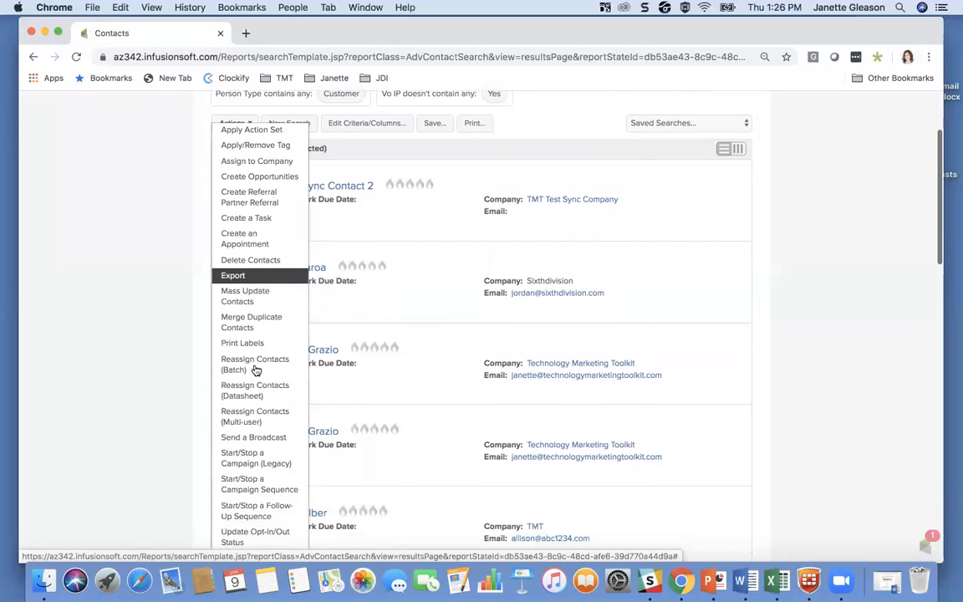
click(252, 406)
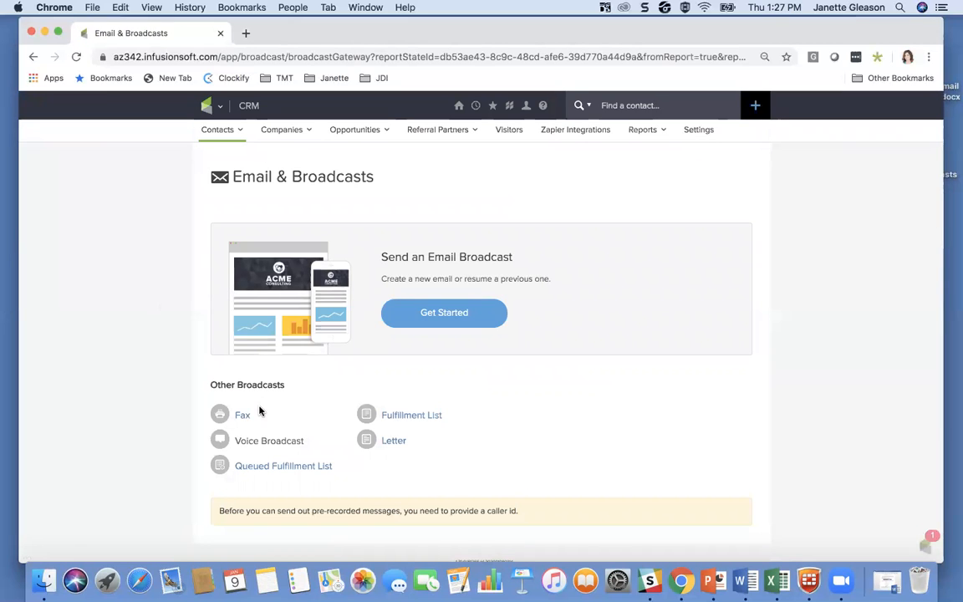
click(451, 316)
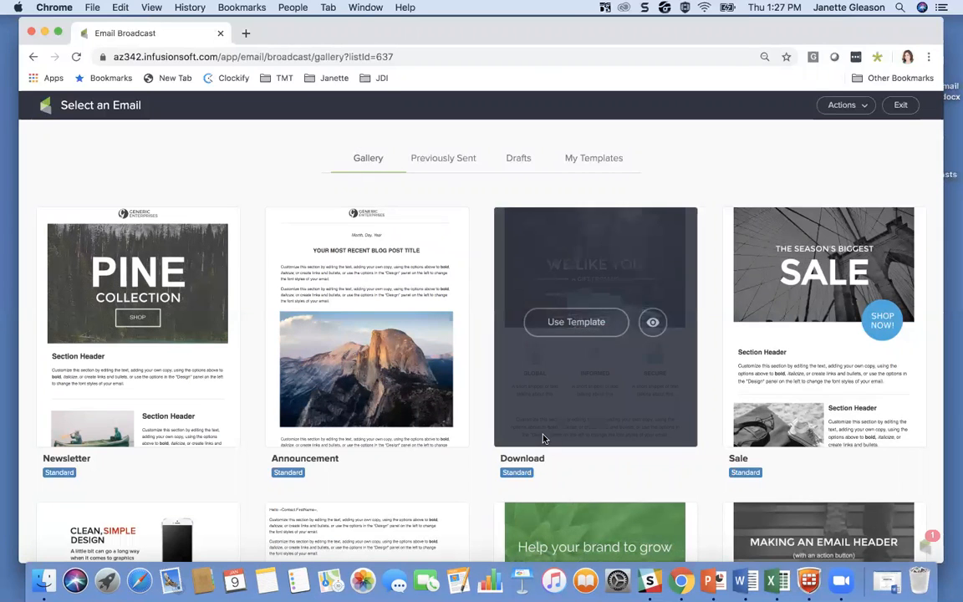
Step: Look through the standard email designs in the template gallery, including the Simple Text template
scroll(592, 519, down, 4)
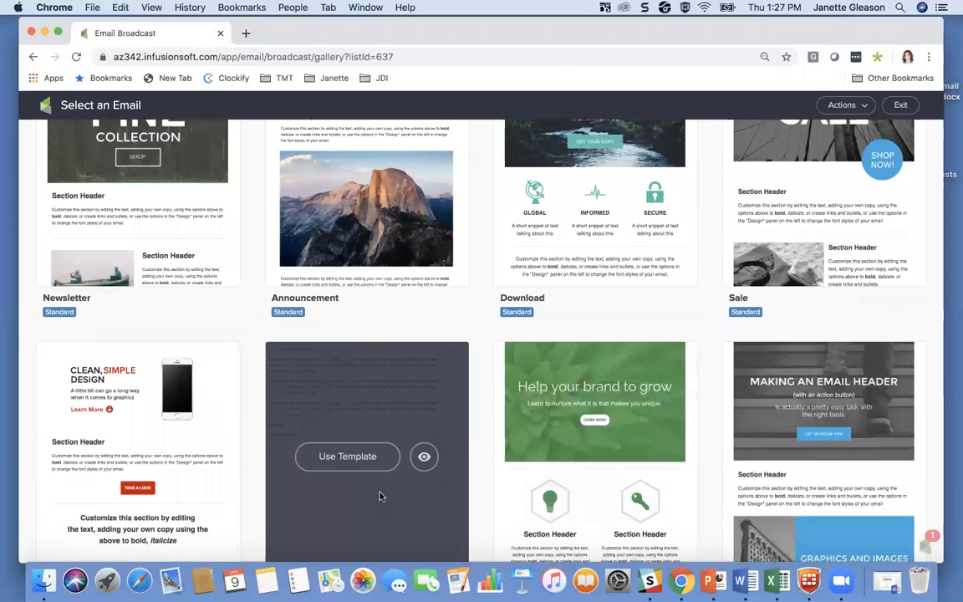
scroll(380, 494, down, 2)
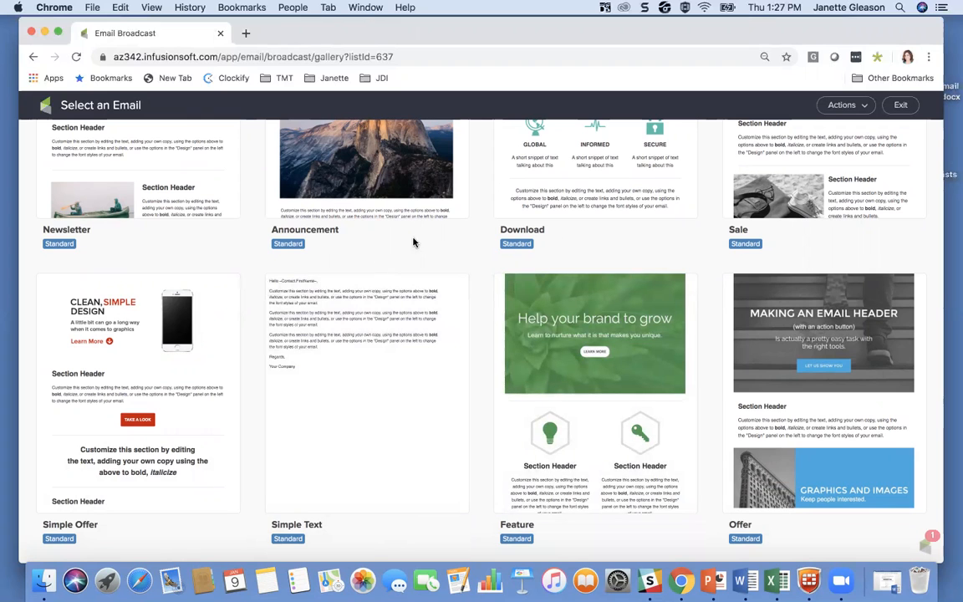
mouse_move(327, 444)
scroll(477, 251, up, 5)
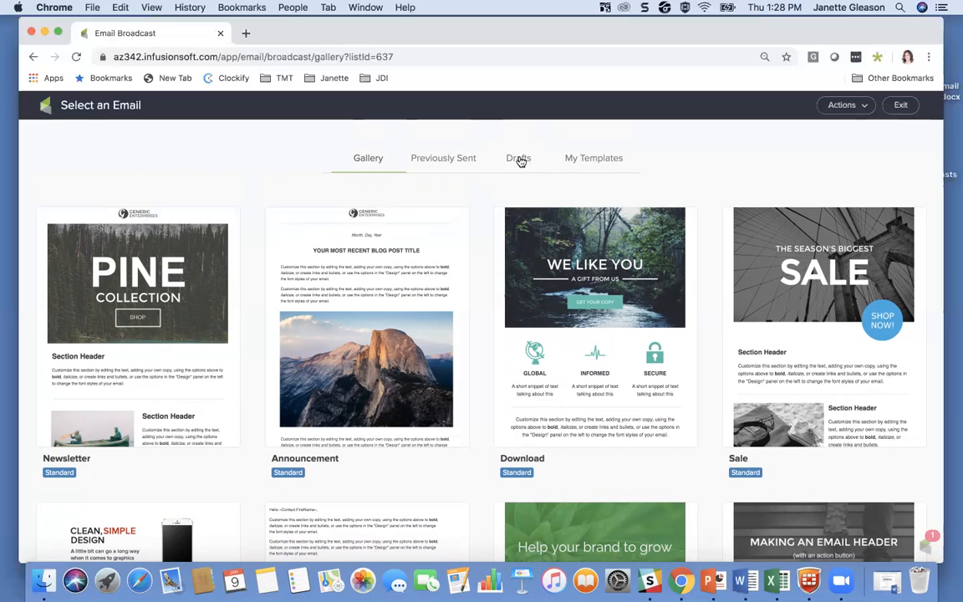
Step: Show the saved templates for the broadcast and dismiss the network maintenance notice
click(590, 162)
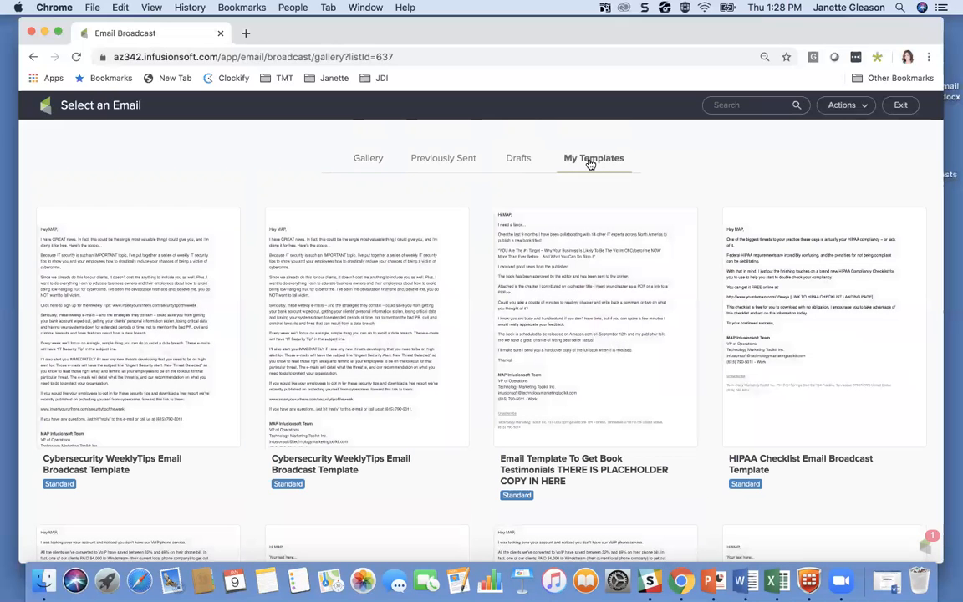
scroll(529, 141, down, 3)
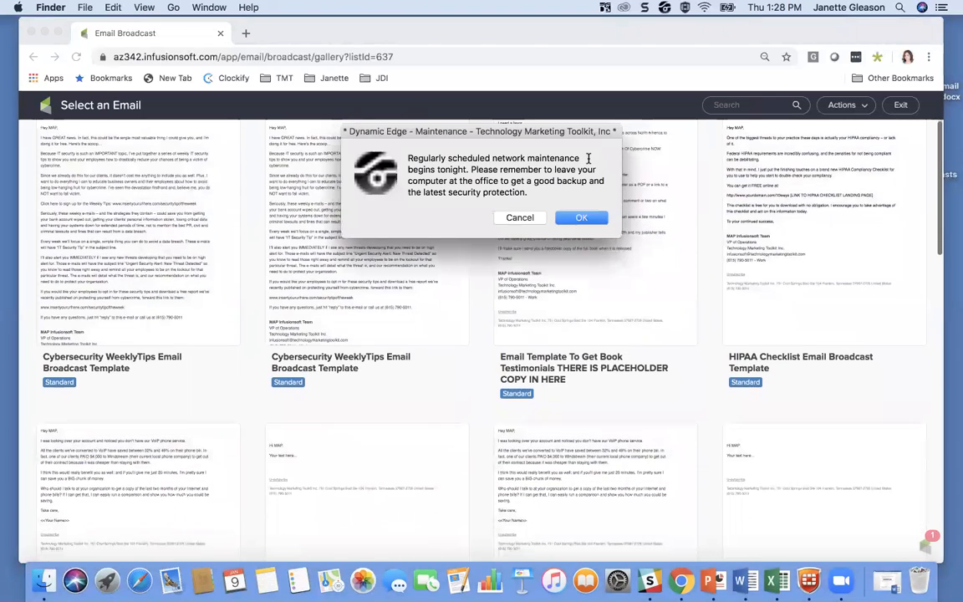
click(517, 218)
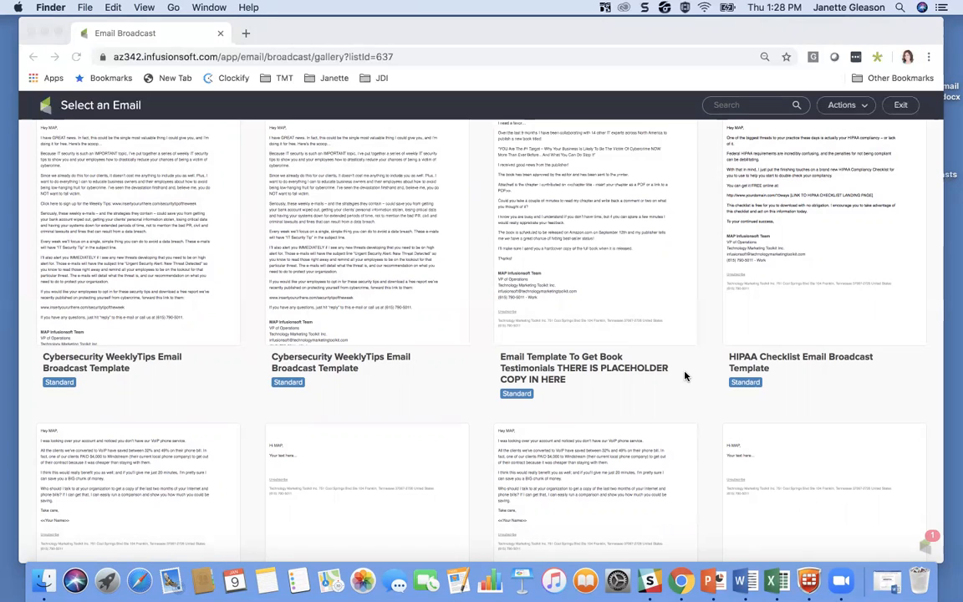
Step: Use the first saved VoIP Template as the basis for the email broadcast
scroll(684, 376, down, 4)
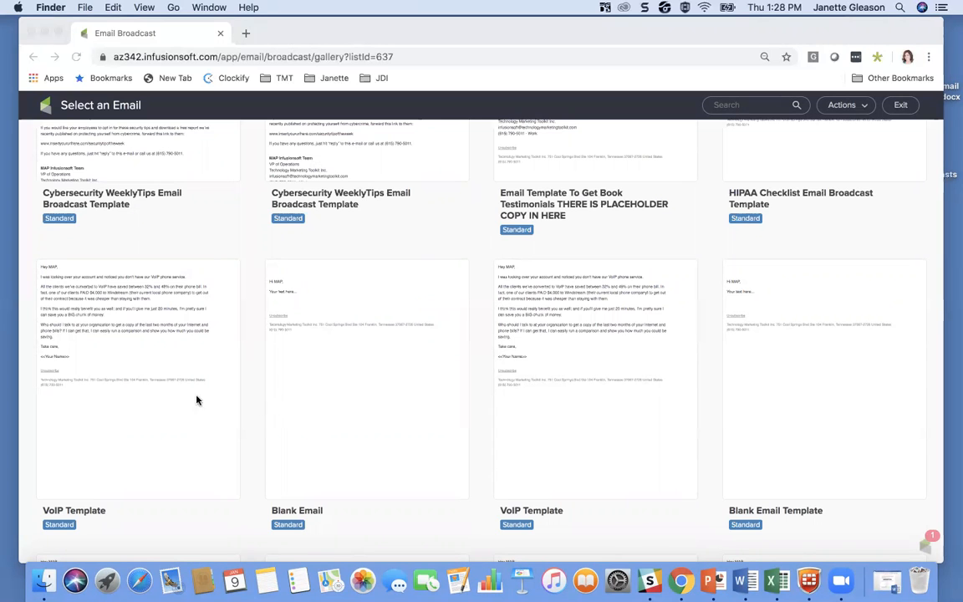
scroll(201, 452, down, 6)
scroll(201, 453, down, 4)
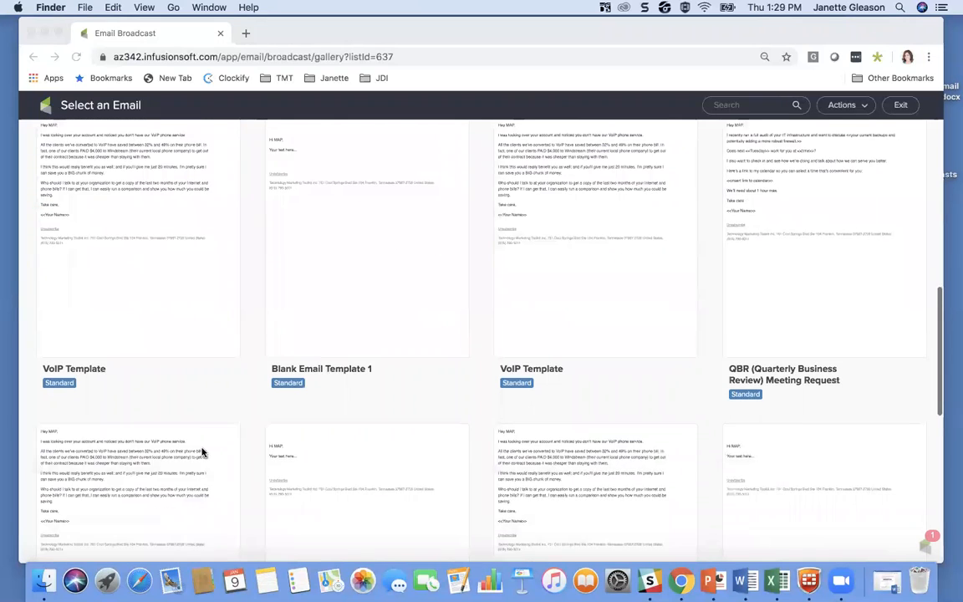
scroll(204, 451, up, 10)
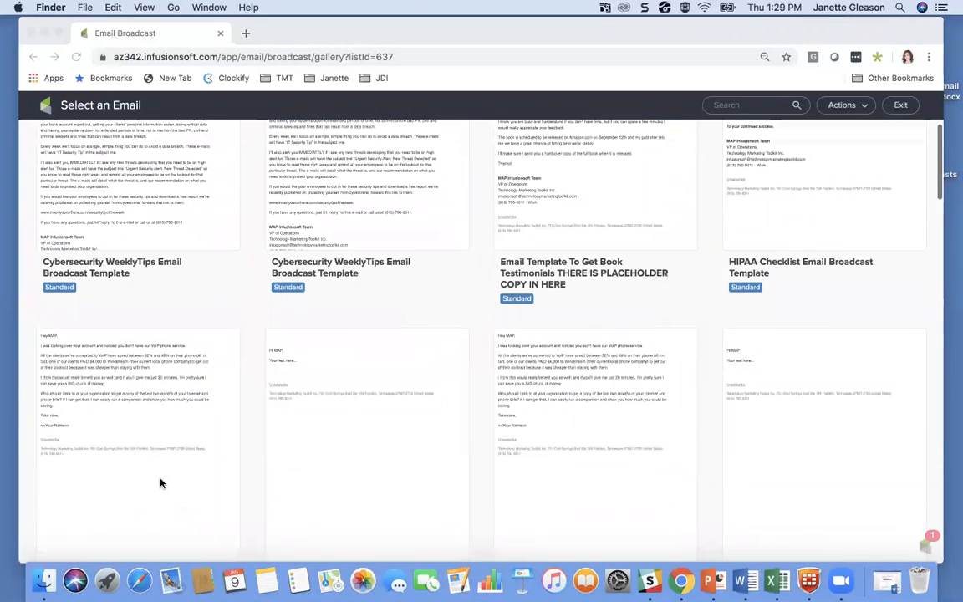
scroll(161, 481, down, 4)
scroll(100, 361, up, 1)
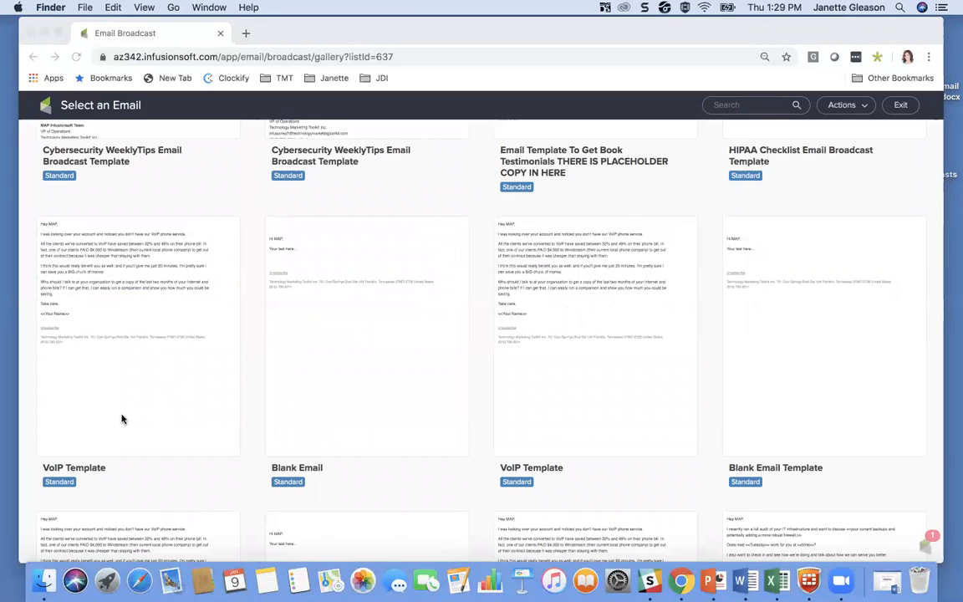
click(130, 316)
mouse_move(127, 313)
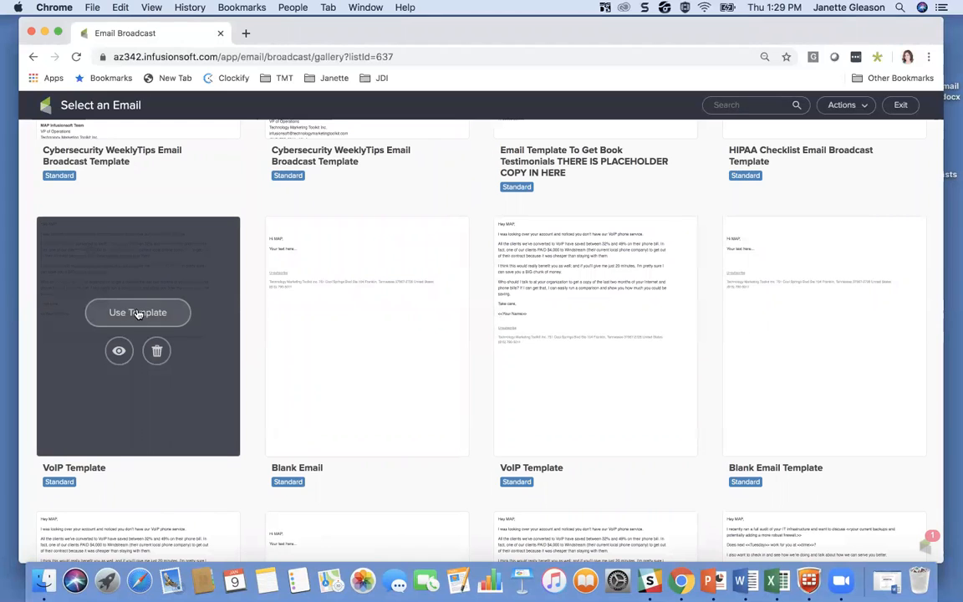
click(126, 315)
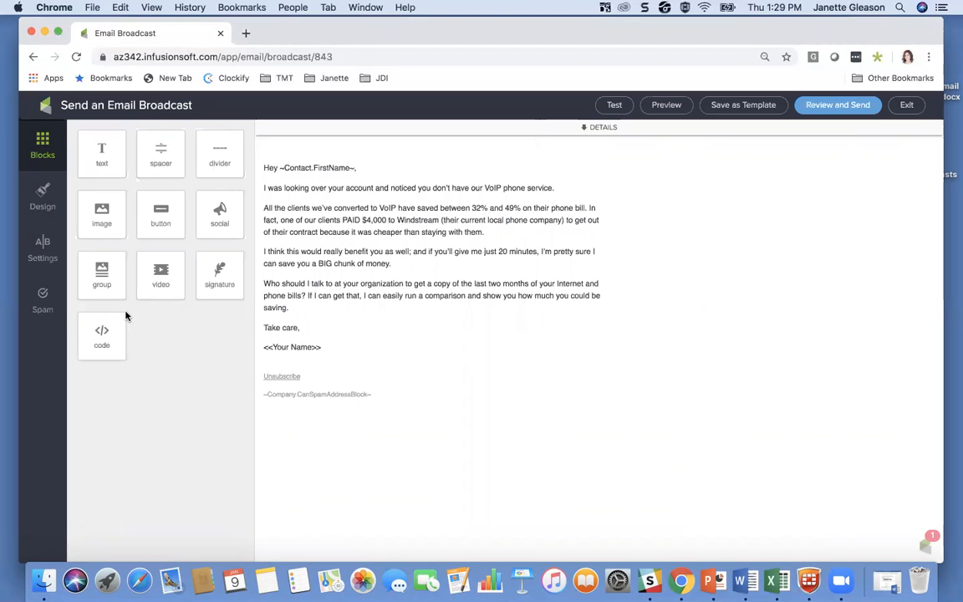
Step: Expand the broadcast's details and save the fifth listed user as the From sender instead of the contact's owner
click(596, 129)
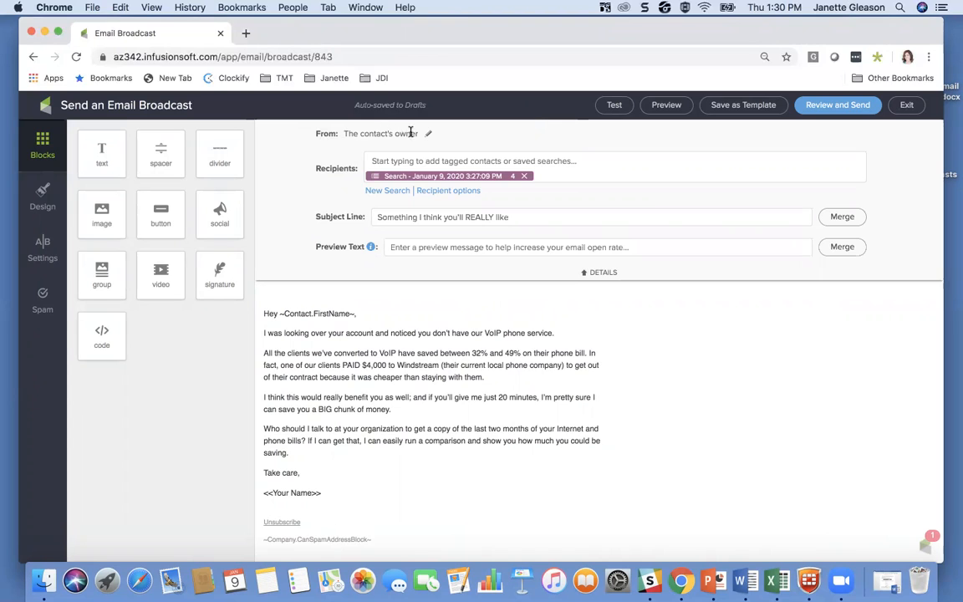
click(428, 137)
click(304, 167)
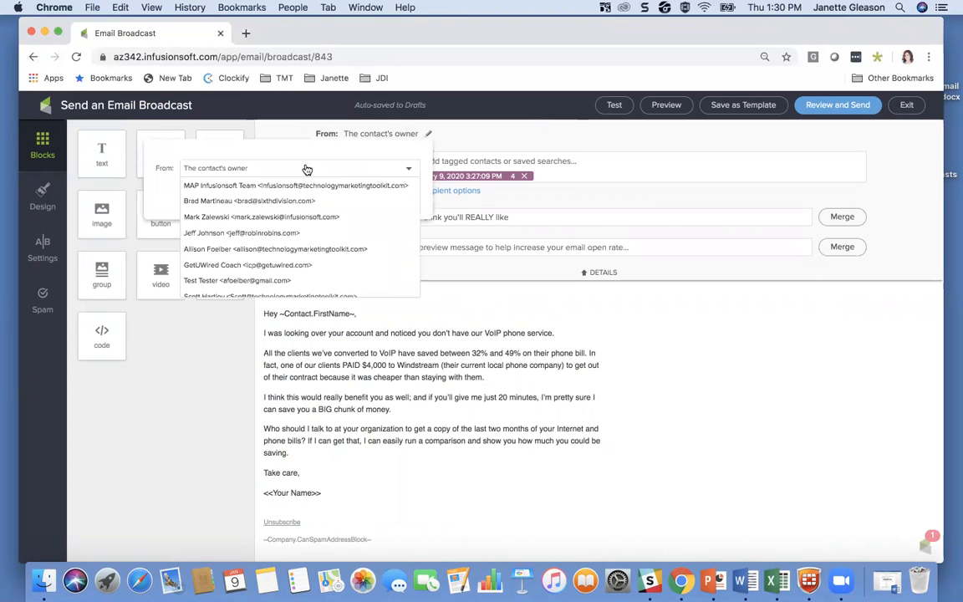
click(199, 251)
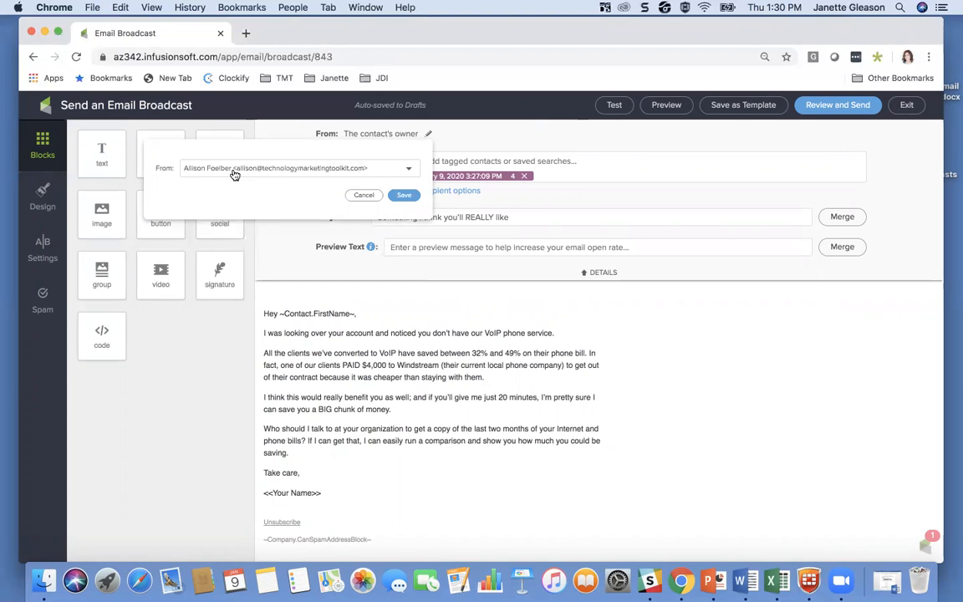
click(404, 195)
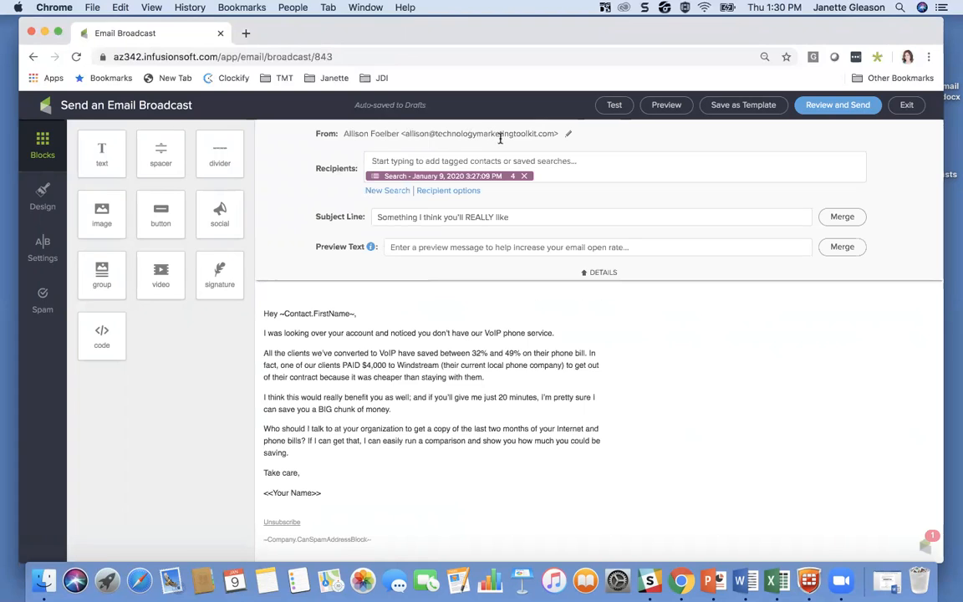
click(567, 136)
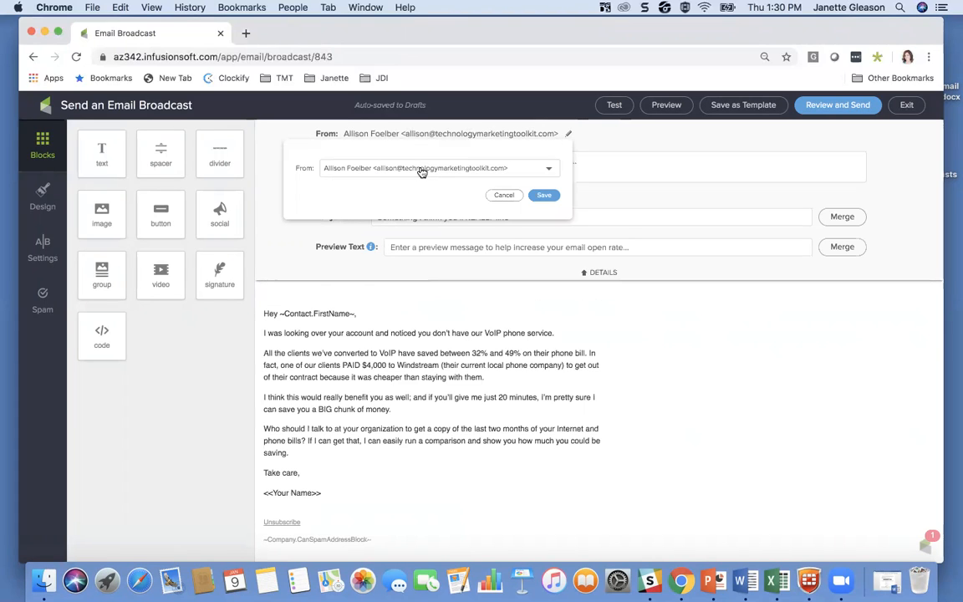
click(422, 172)
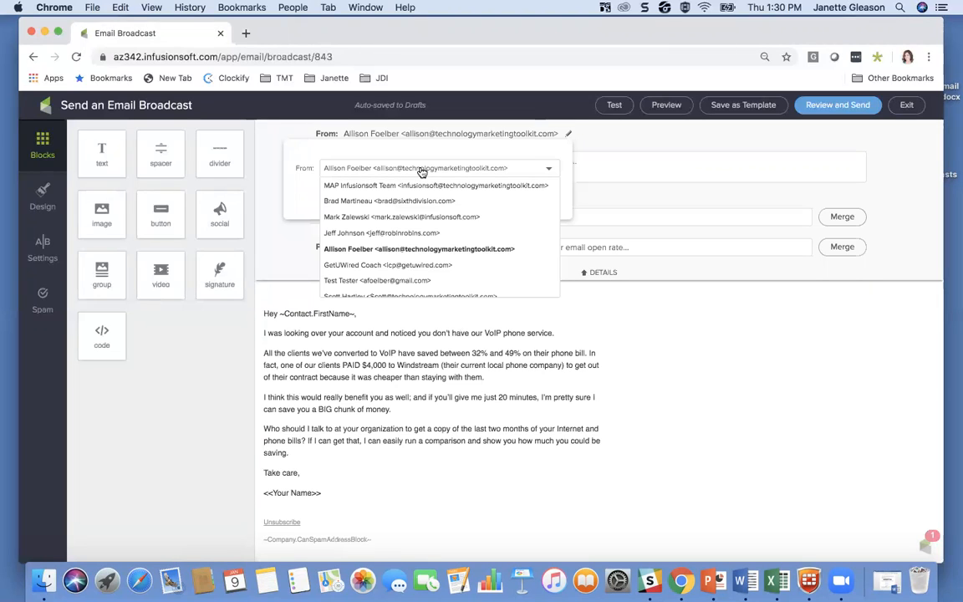
scroll(398, 234, down, 3)
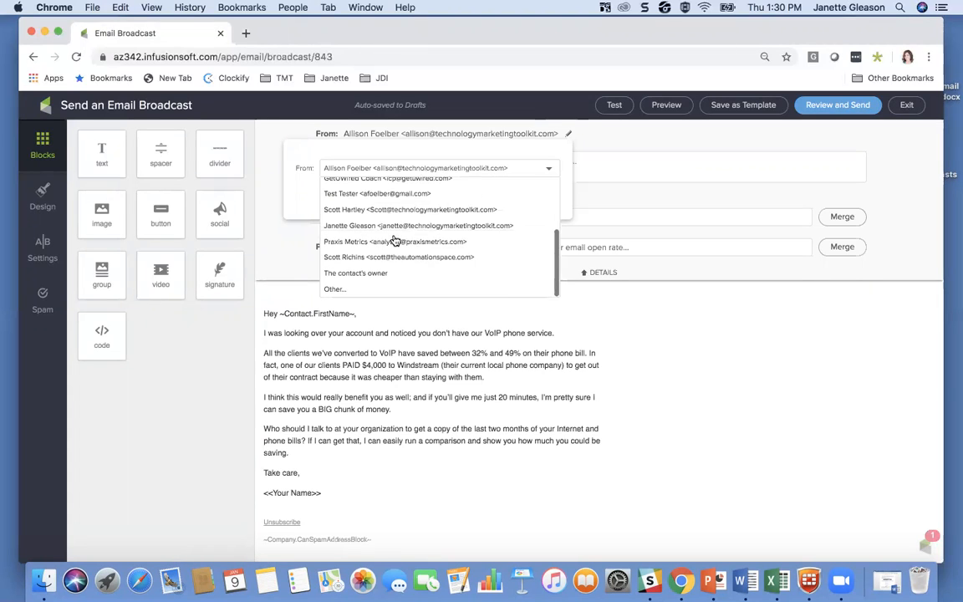
click(344, 288)
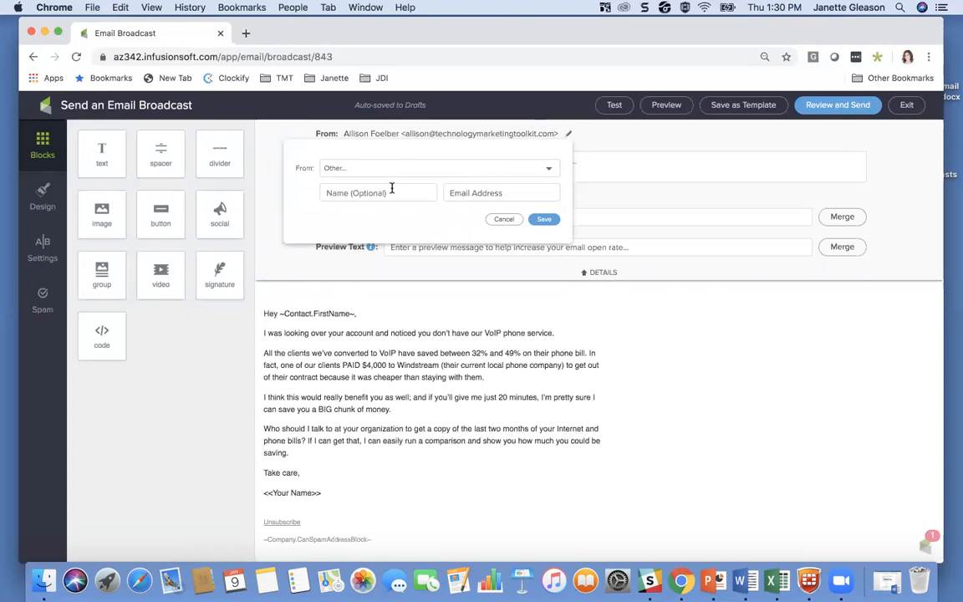
click(502, 220)
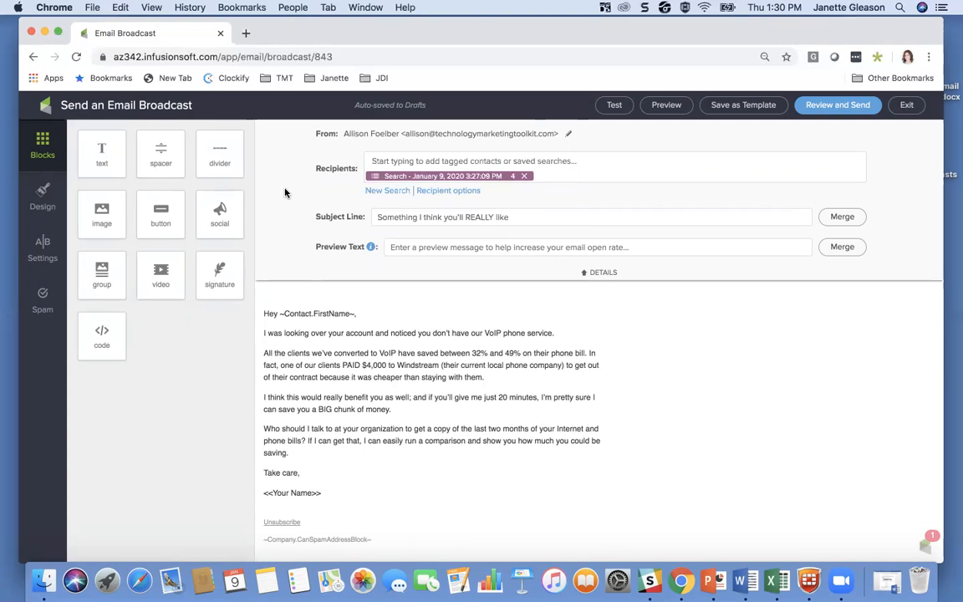
Step: Review the subject line, the first-name merge field in the greeting and the body text of the VoIP email
click(375, 216)
drag(442, 220, 513, 221)
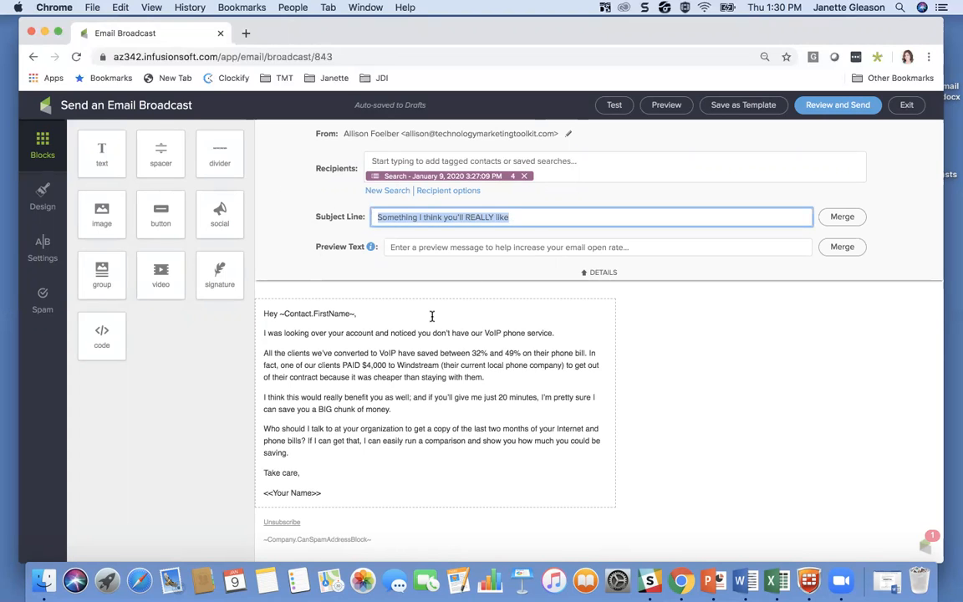
click(366, 289)
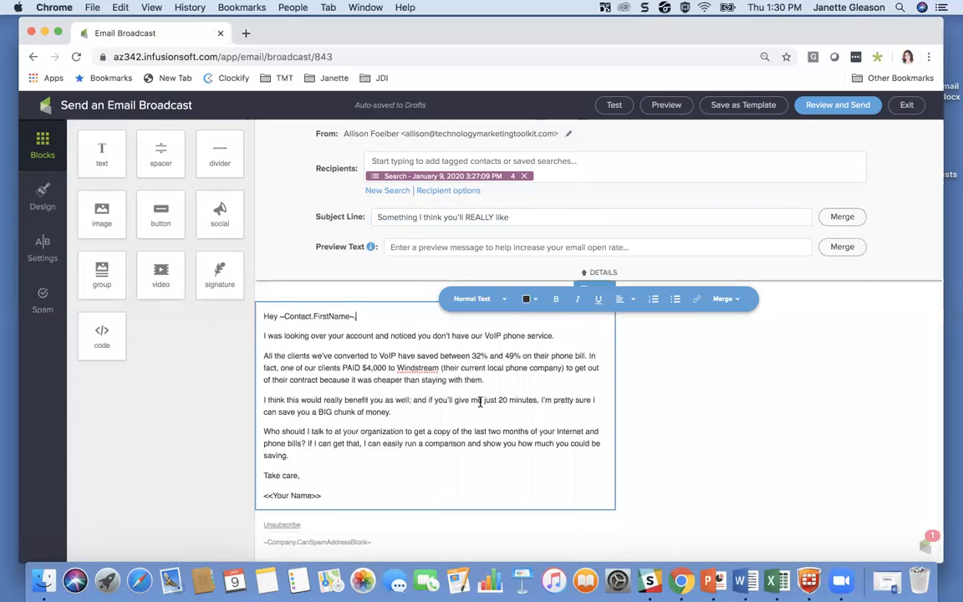
scroll(717, 404, down, 1)
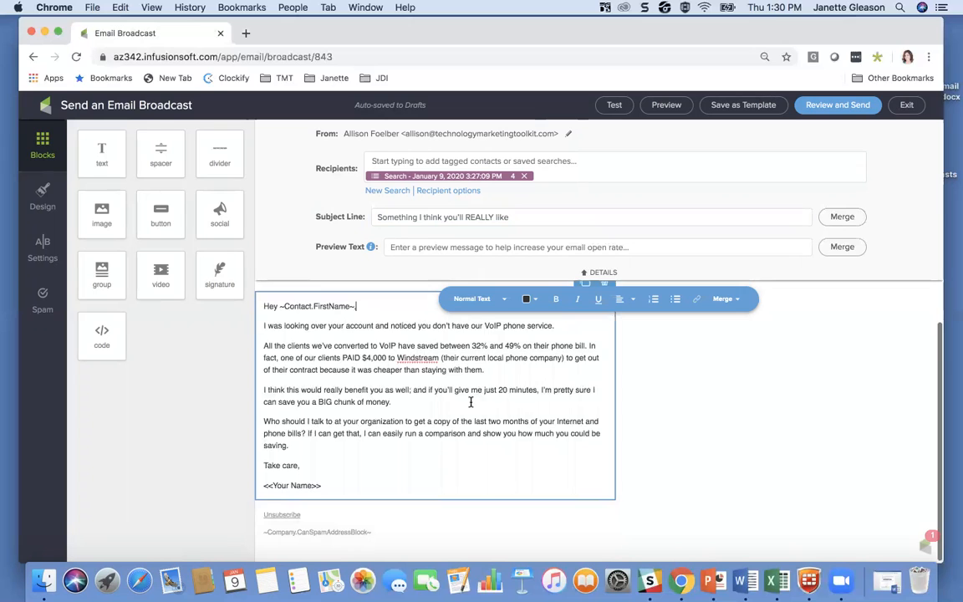
scroll(471, 402, up, 1)
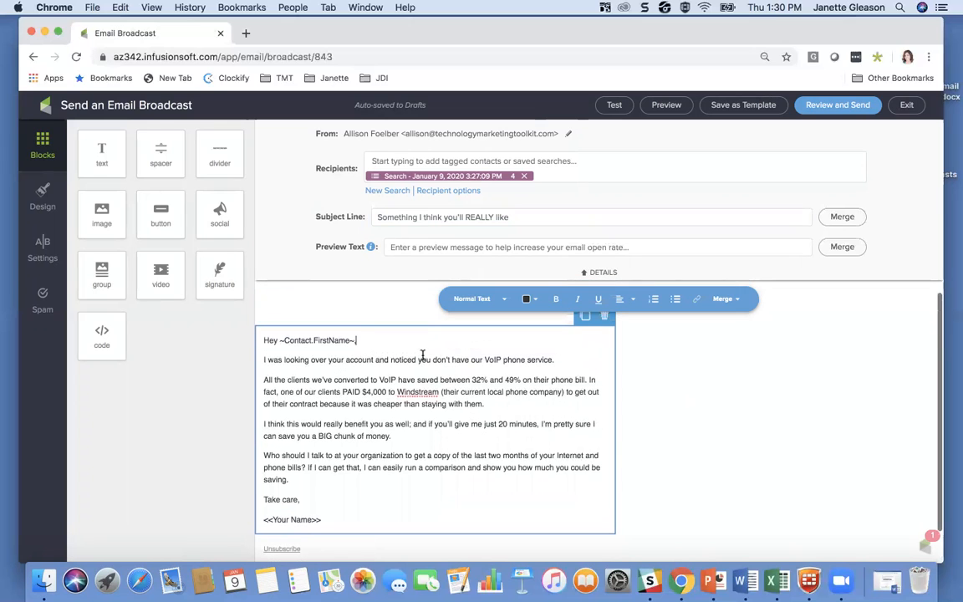
drag(280, 340, 349, 345)
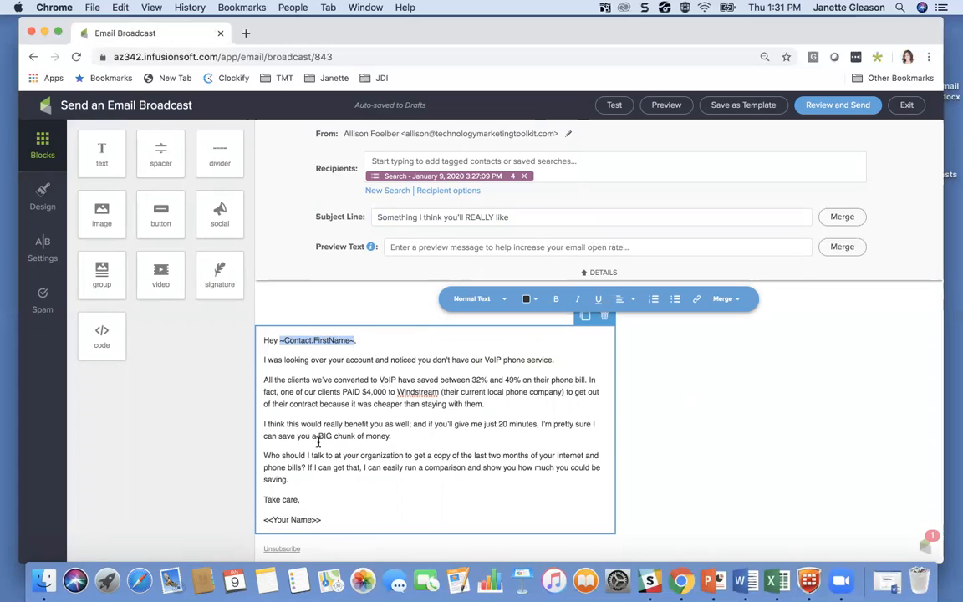
scroll(381, 435, down, 1)
click(366, 443)
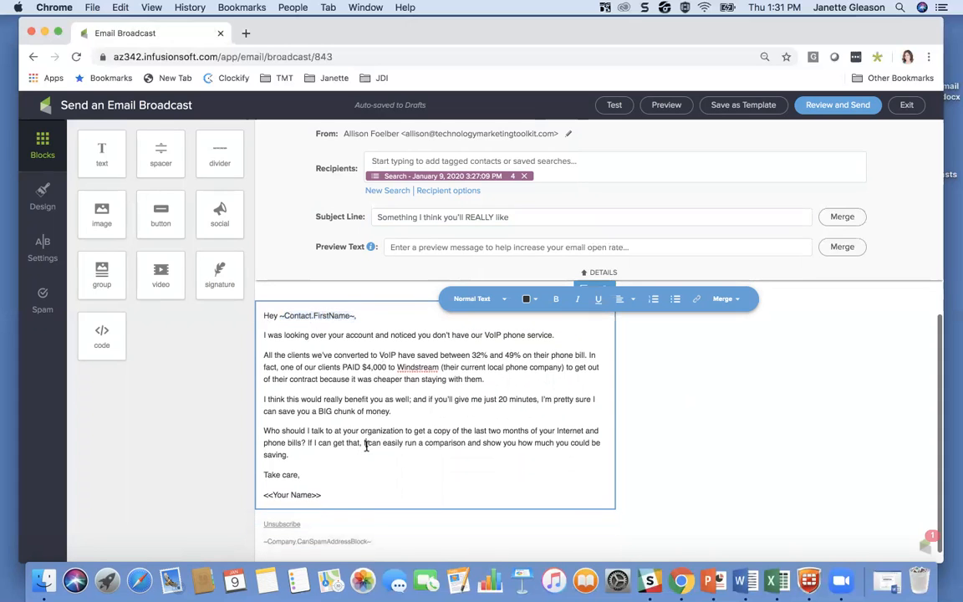
scroll(326, 493, down, 1)
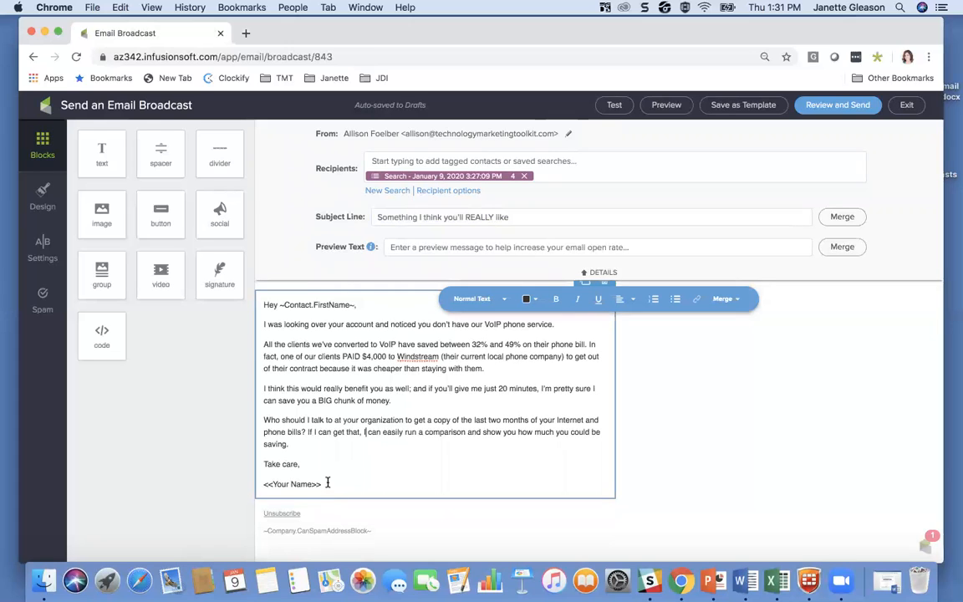
Step: Delete the <<Your Name>> placeholder and its line below "Take care," in the email body
drag(320, 483, 258, 482)
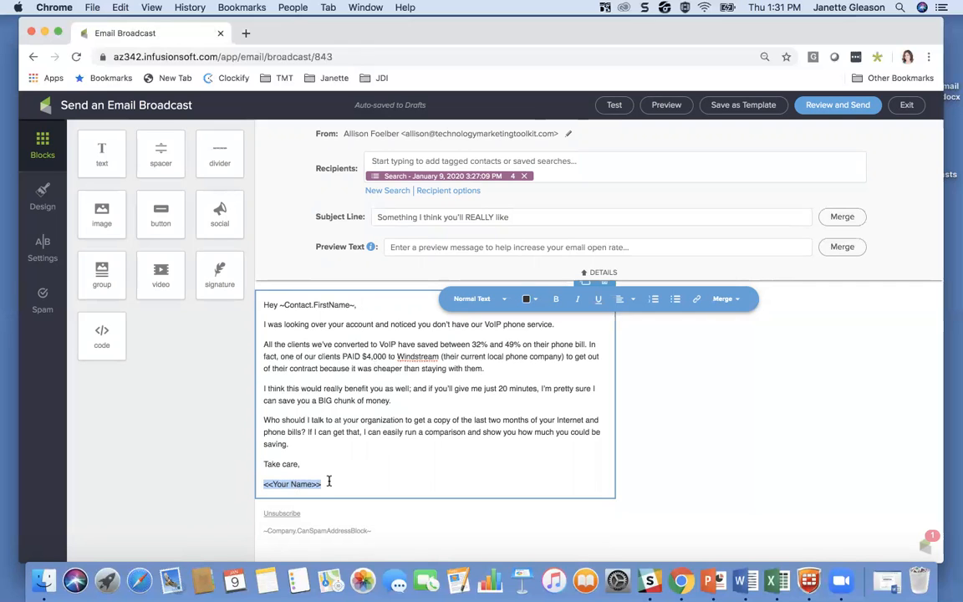
key(BackSpace)
key(BackSpace)
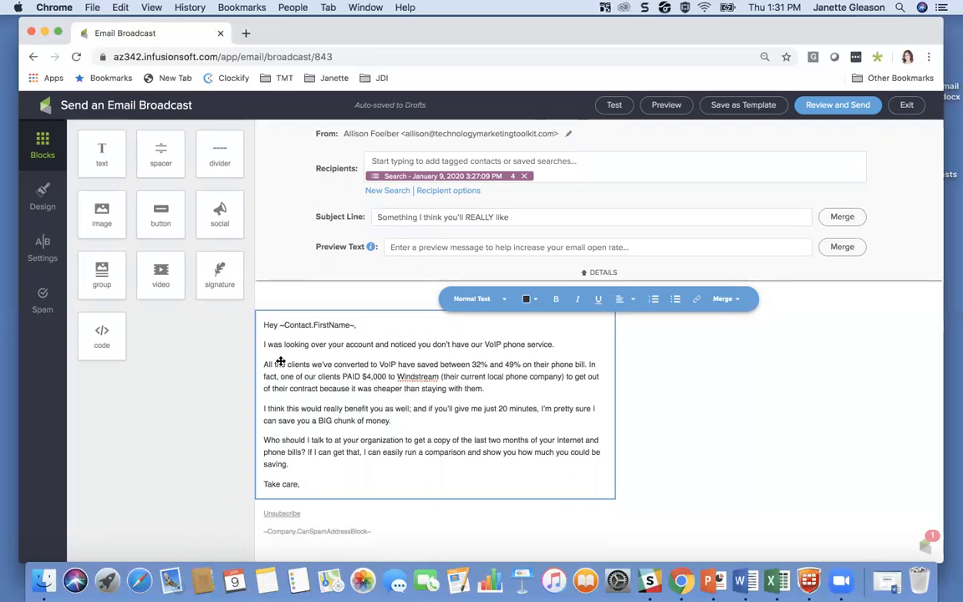
Step: Add the line "Click here to download now." below the paragraph ending in "BIG chunk of money."
click(393, 420)
key(Return)
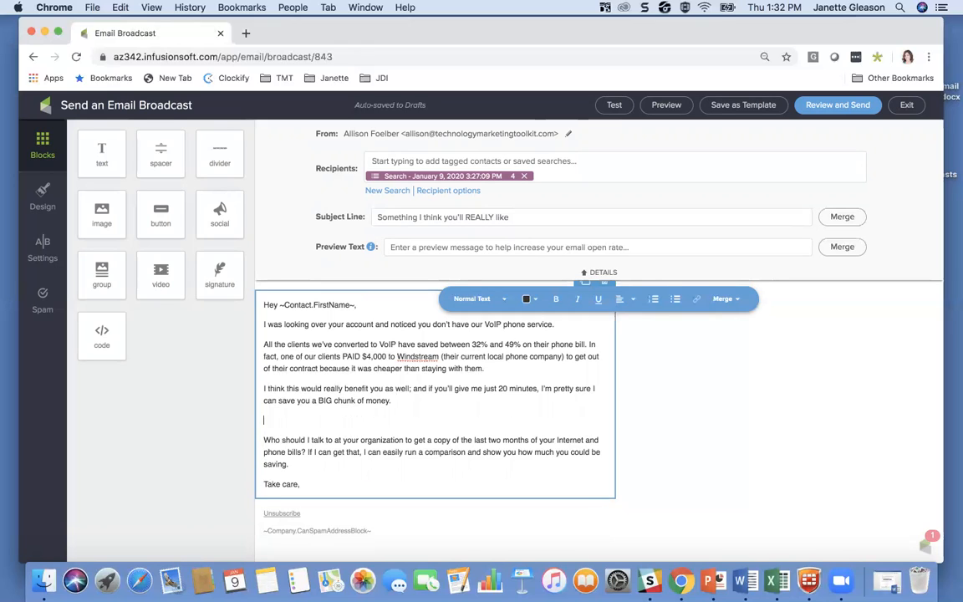
text(Click here to downloa)
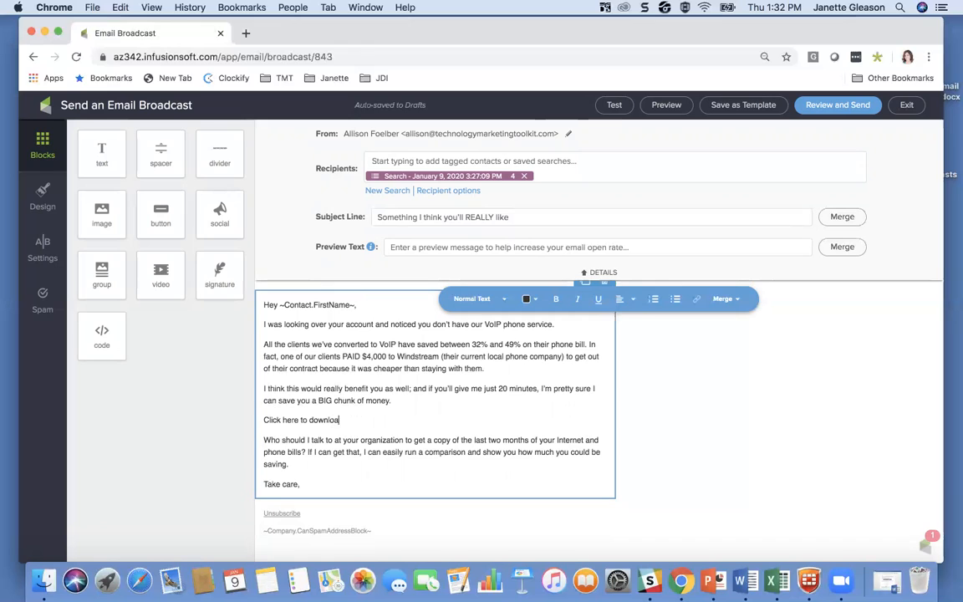
text(d now.)
drag(361, 420, 264, 419)
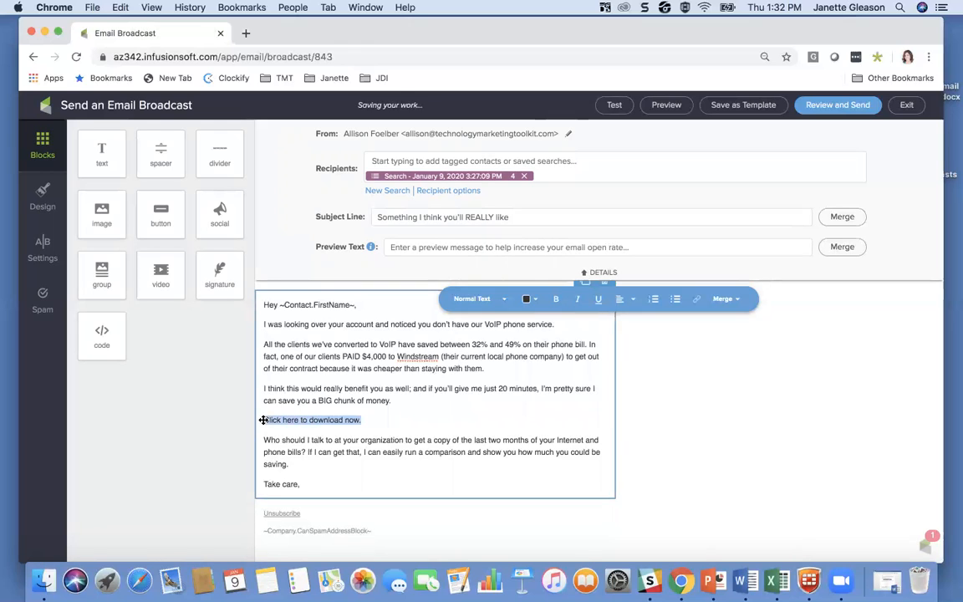
click(697, 301)
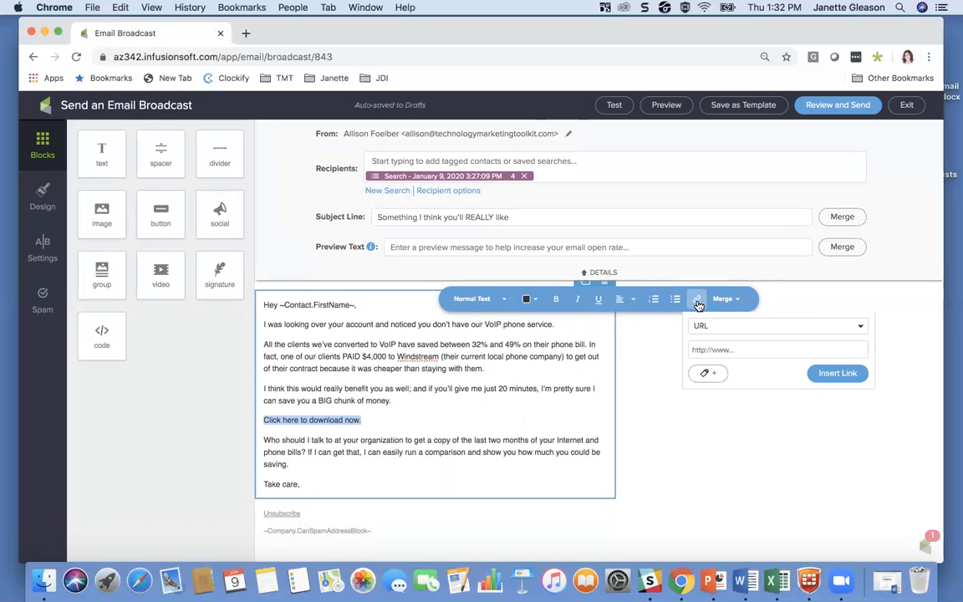
click(656, 365)
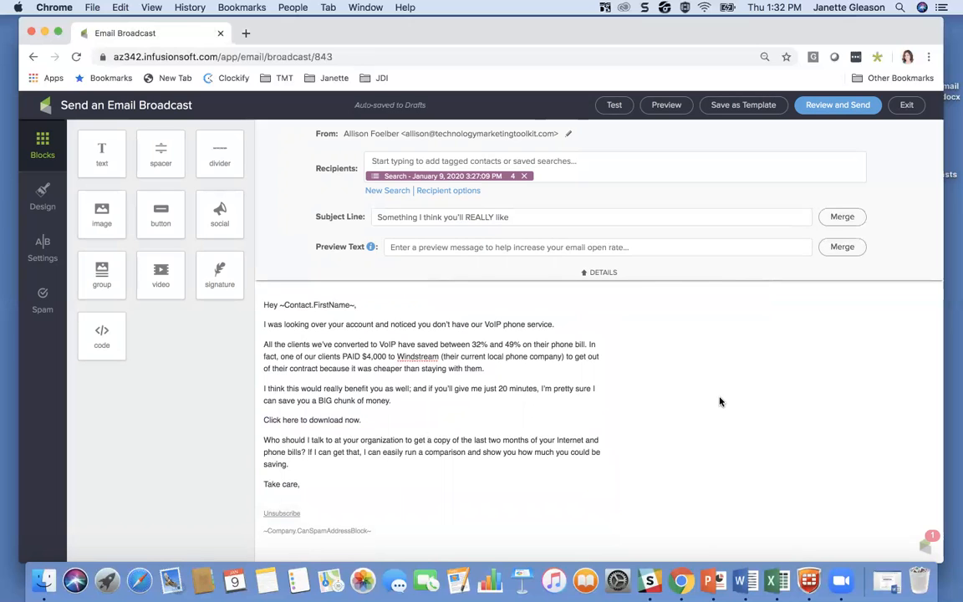
click(370, 418)
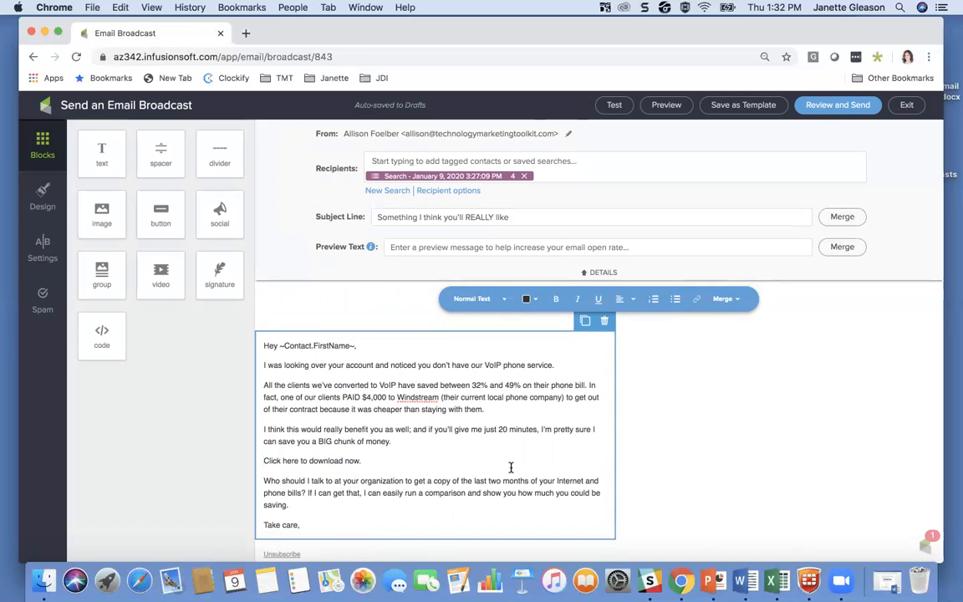
scroll(710, 447, down, 1)
click(485, 422)
drag(362, 460, 262, 461)
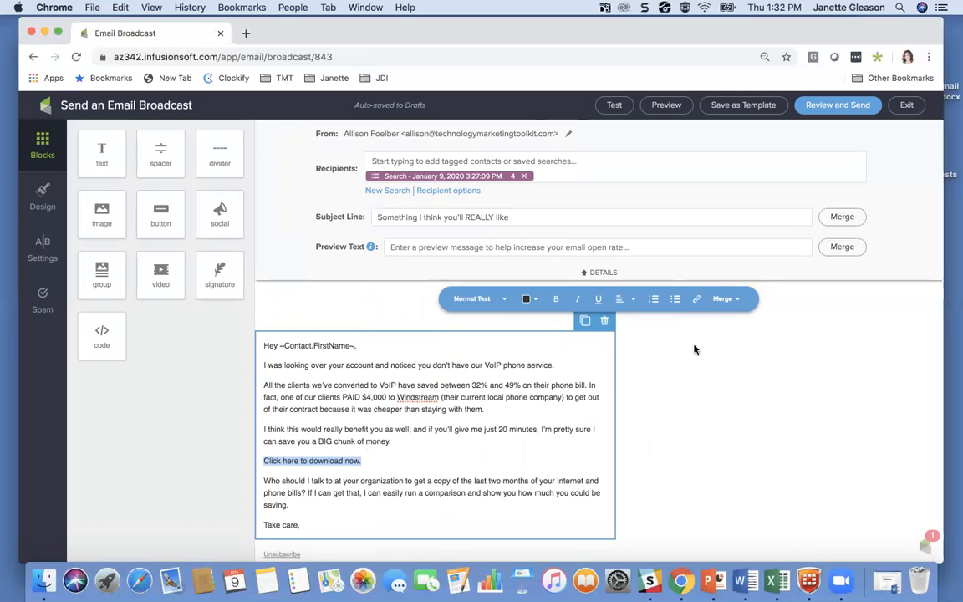
scroll(694, 348, down, 1)
click(698, 299)
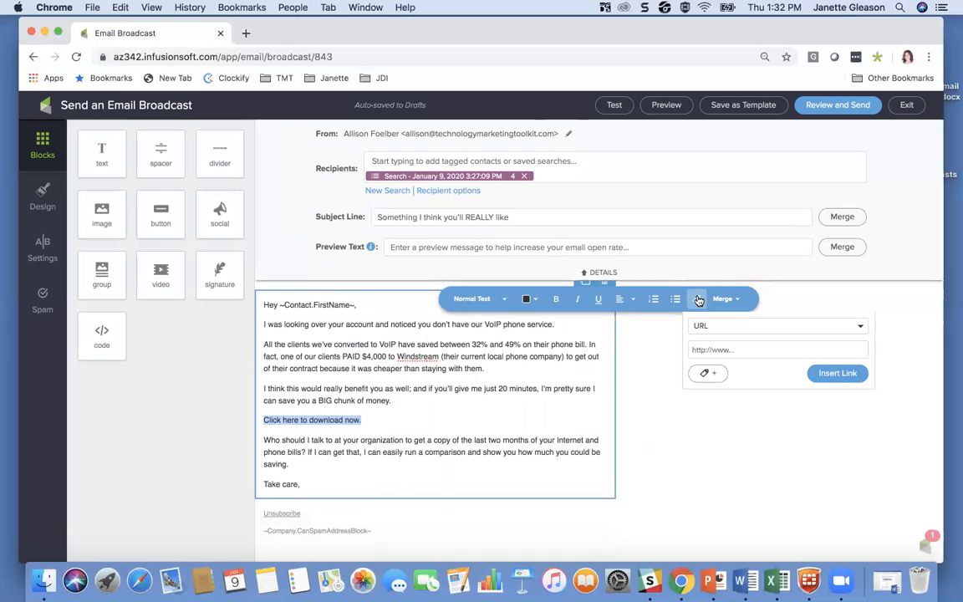
click(709, 332)
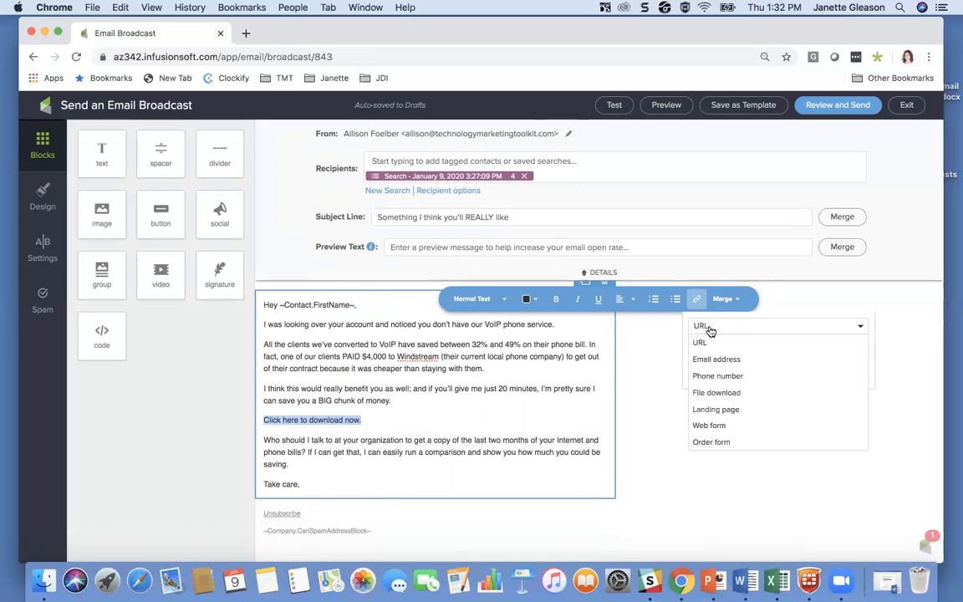
click(700, 342)
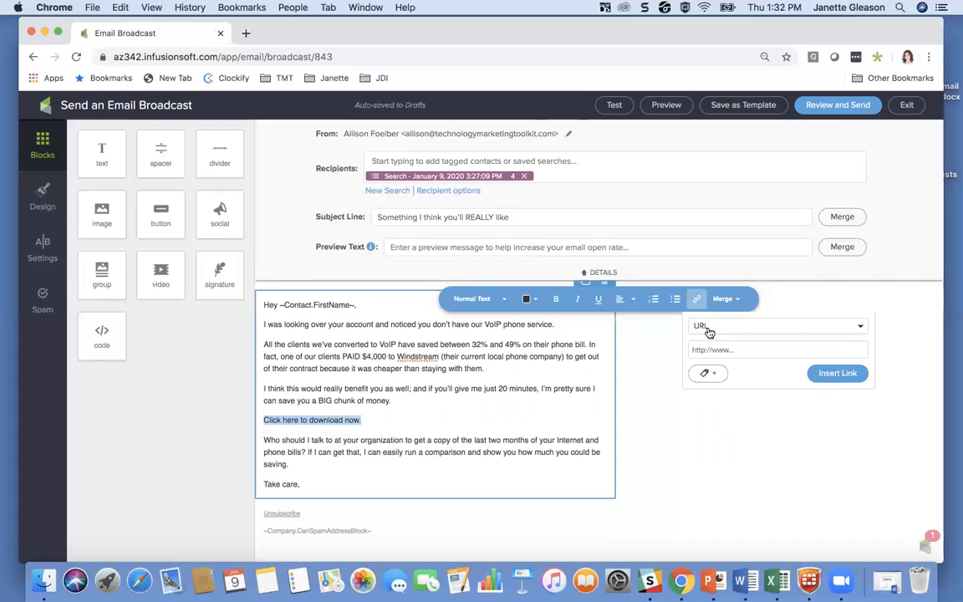
text(w)
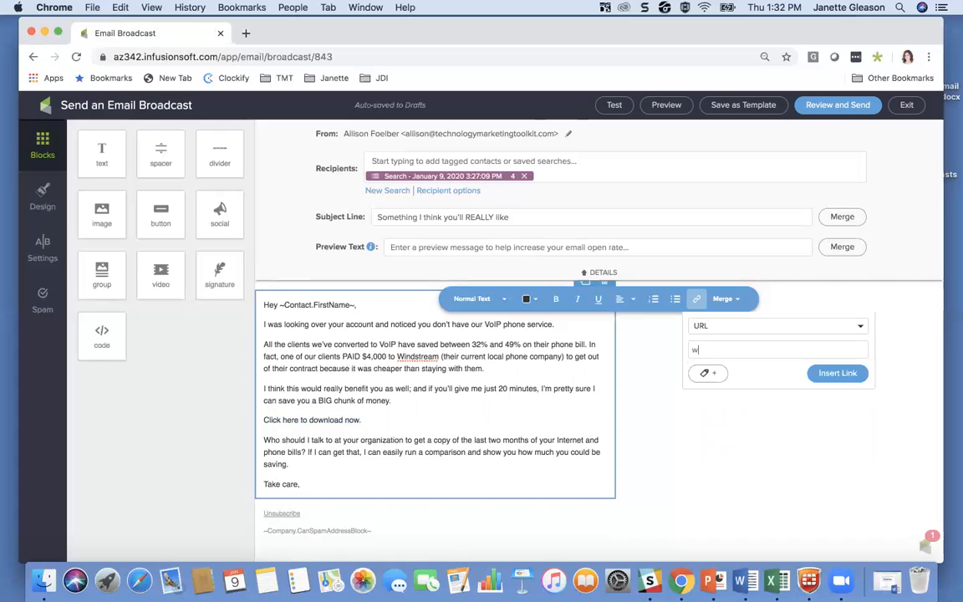
text(ww.tehcn)
text(etin)
text(gtoolkit.com)
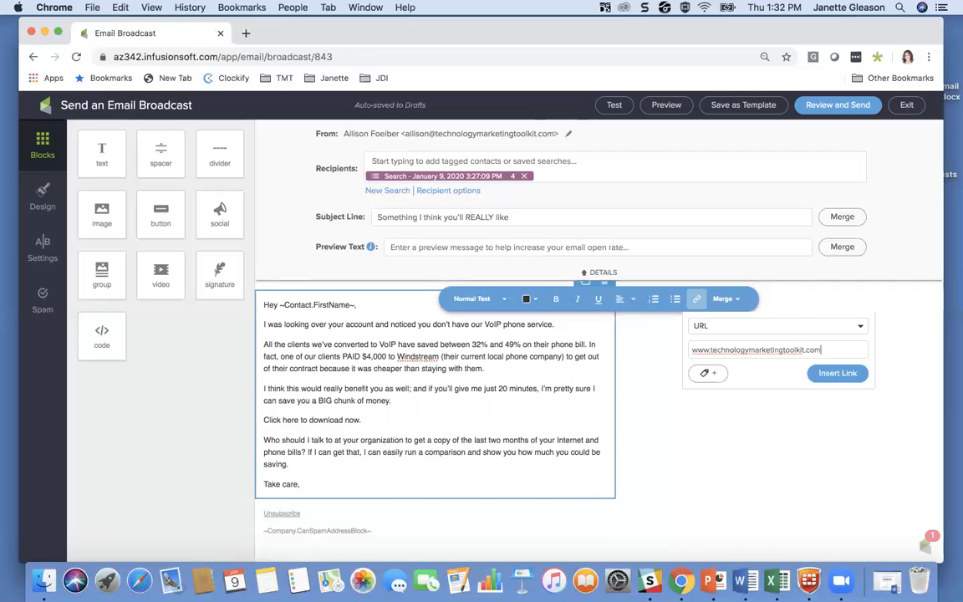
click(833, 376)
click(372, 426)
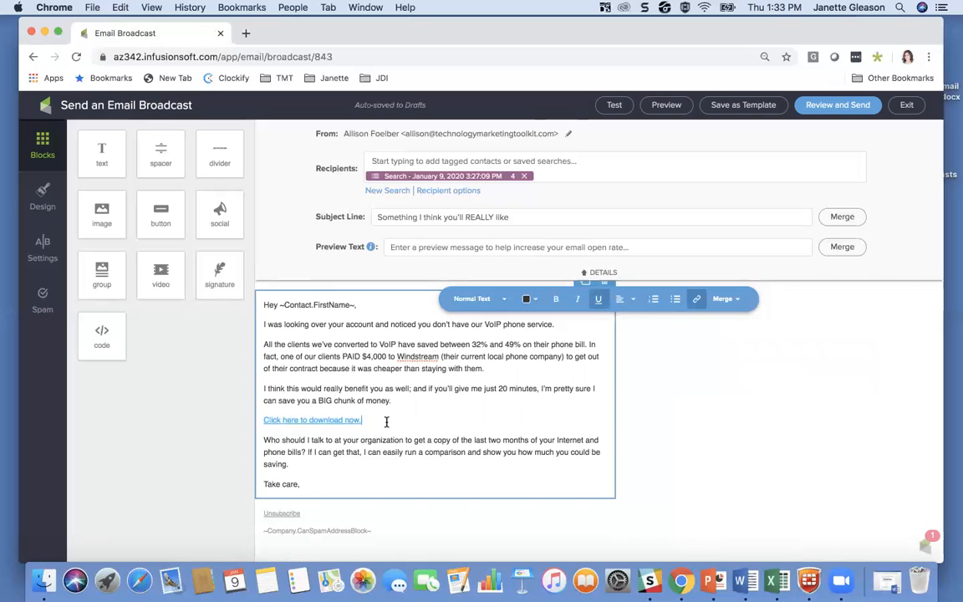
drag(372, 422, 235, 417)
click(393, 478)
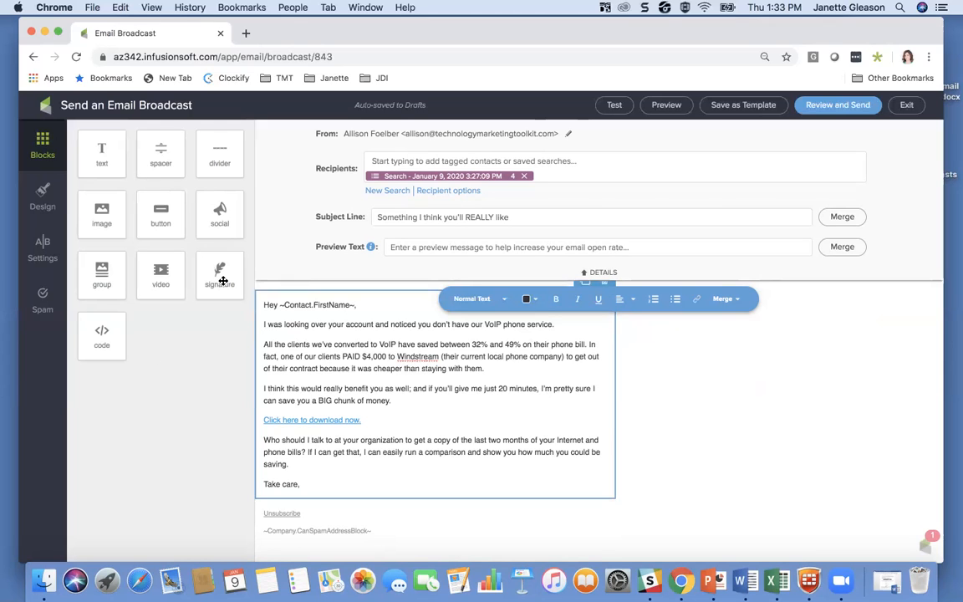
Step: Add a signature block below "Take care," and set it to the last user in the list instead of the contact's owner
mouse_move(220, 276)
mouse_down()
mouse_move(305, 455)
mouse_move(406, 523)
mouse_move(404, 558)
mouse_move(388, 500)
mouse_up()
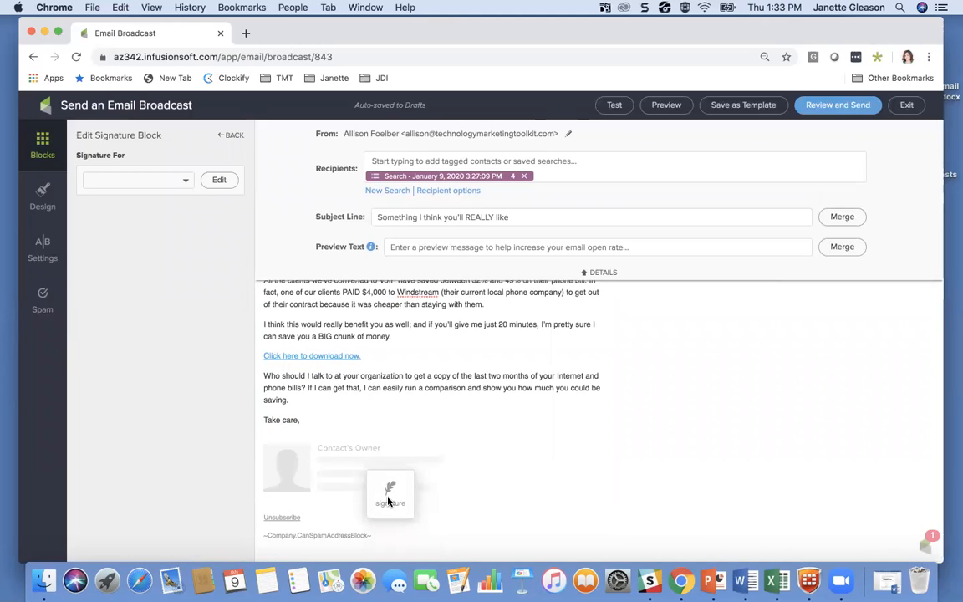
drag(387, 500, 387, 499)
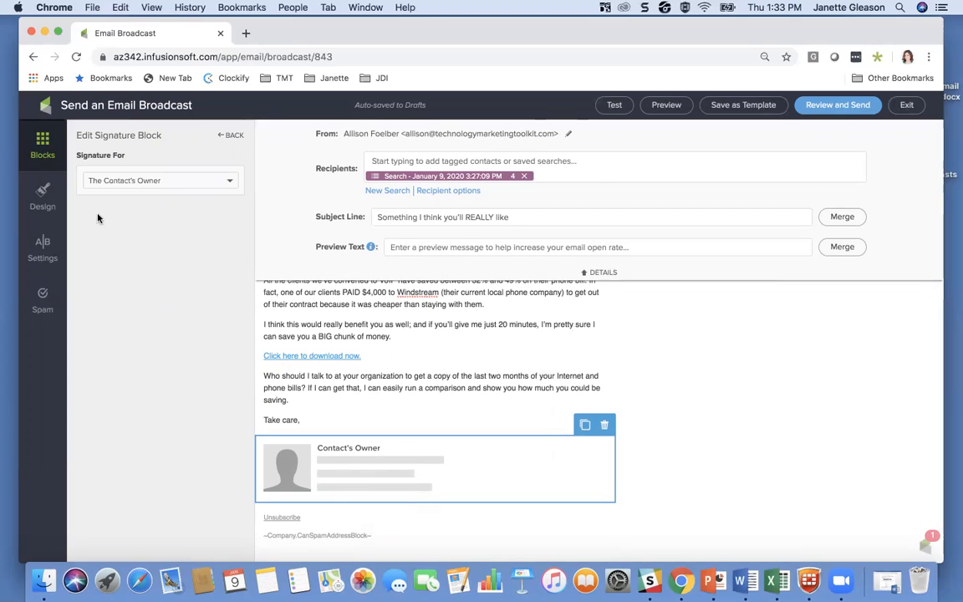
click(126, 179)
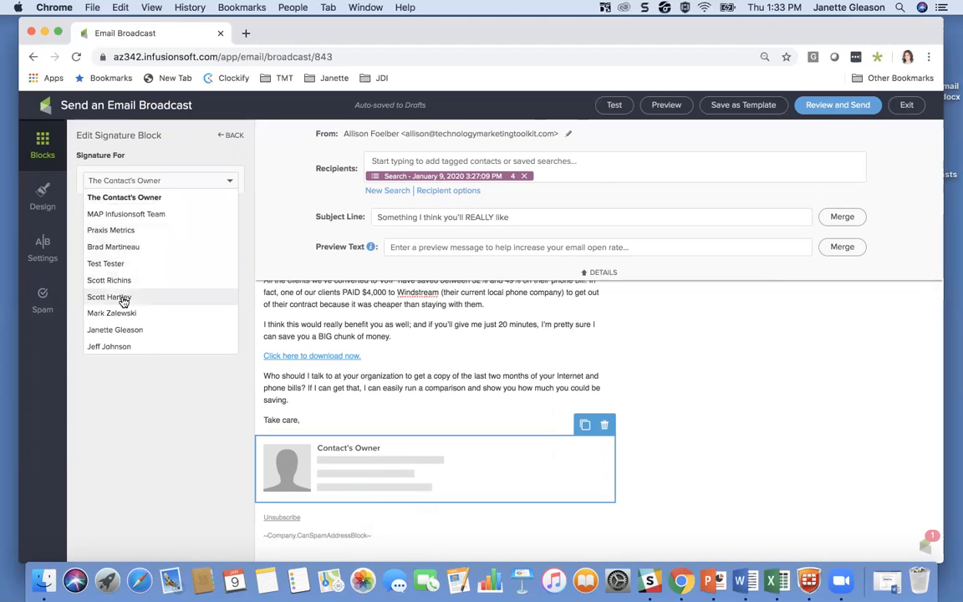
scroll(123, 298, down, 2)
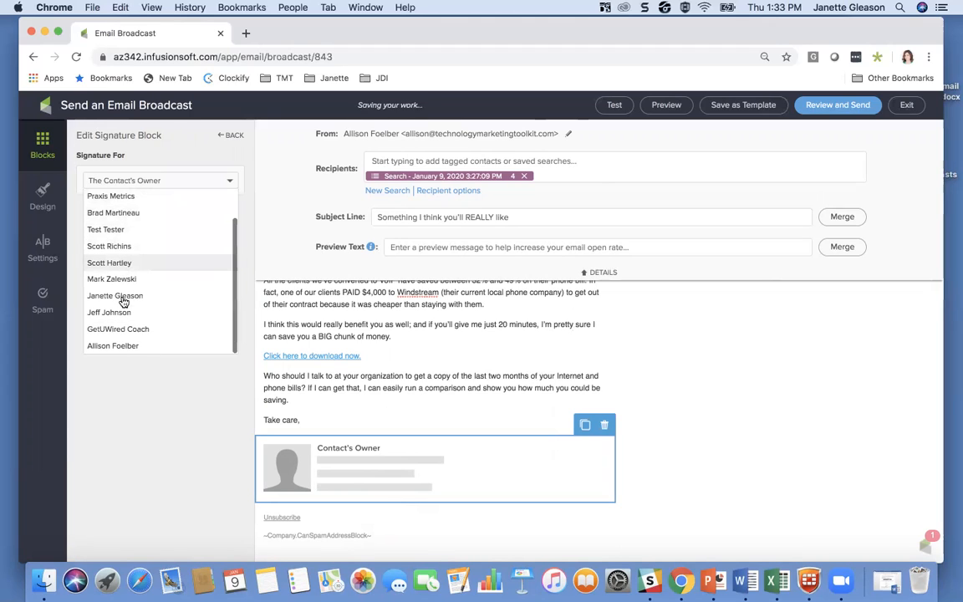
click(117, 345)
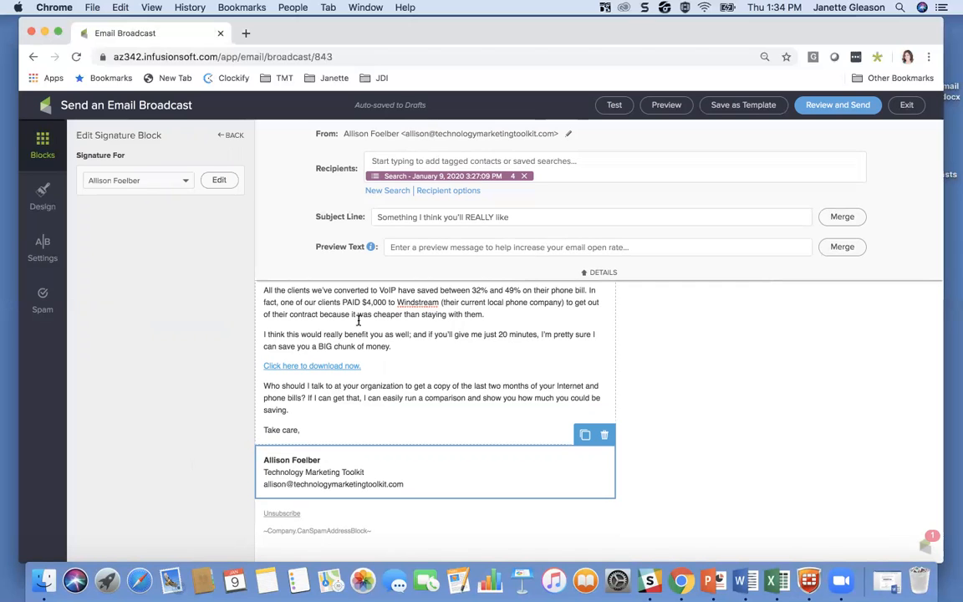
Step: Look over the finished email and preview it in its desktop and mobile layouts
scroll(500, 334, up, 2)
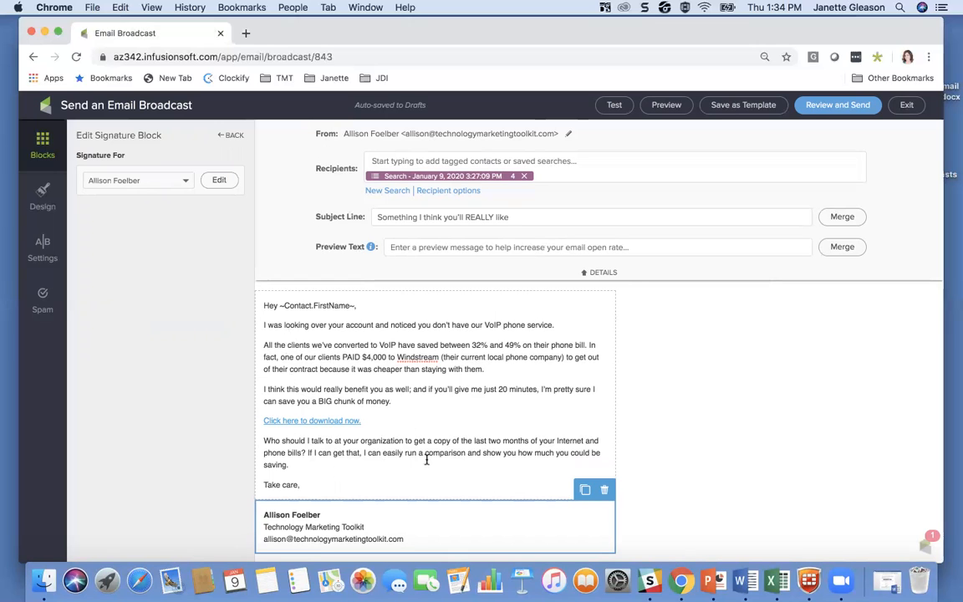
scroll(443, 413, down, 1)
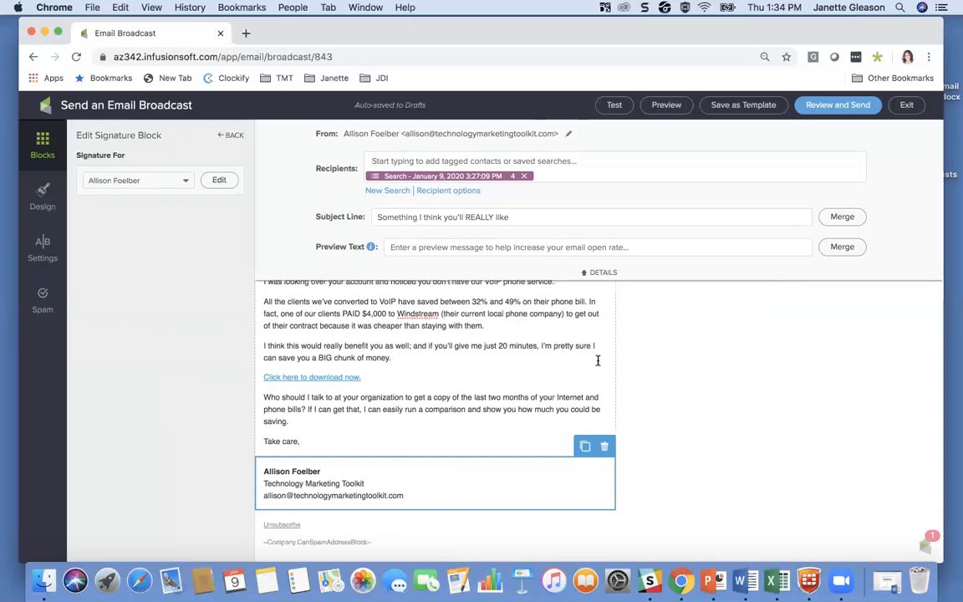
scroll(682, 361, up, 2)
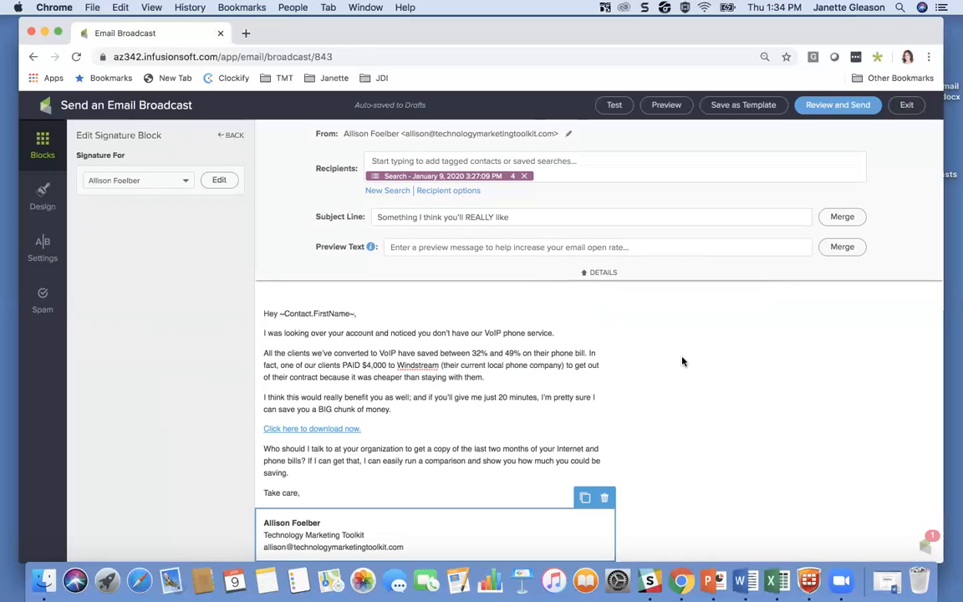
click(668, 110)
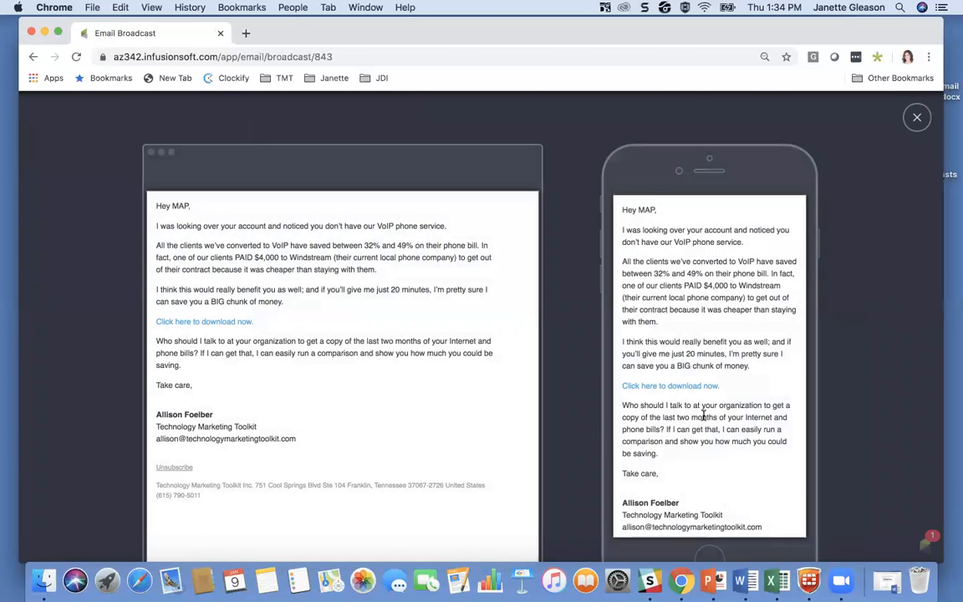
scroll(719, 422, down, 3)
scroll(711, 415, up, 3)
click(915, 120)
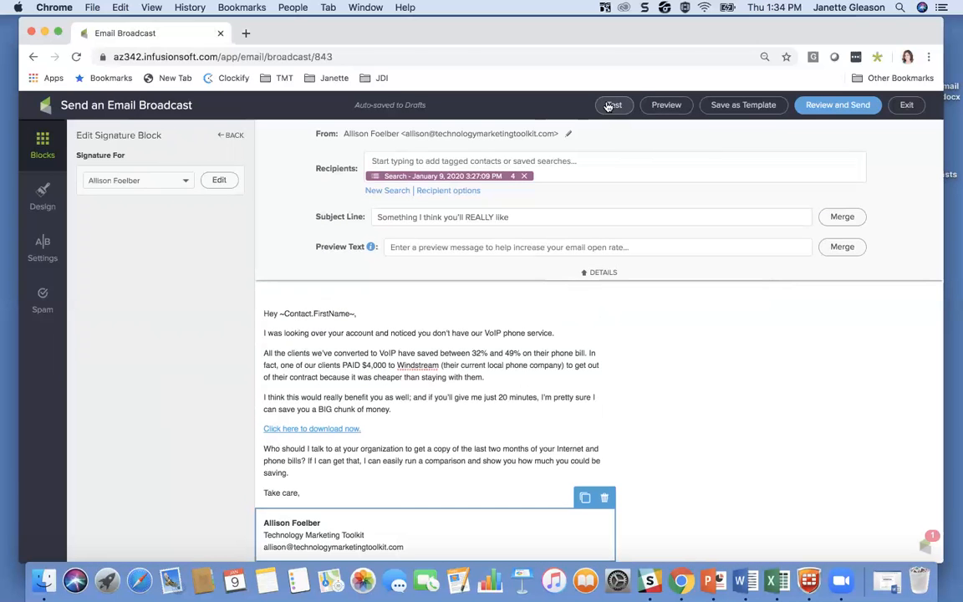
Step: Start a test send of the broadcast and add a personal email address as a test recipient
click(614, 107)
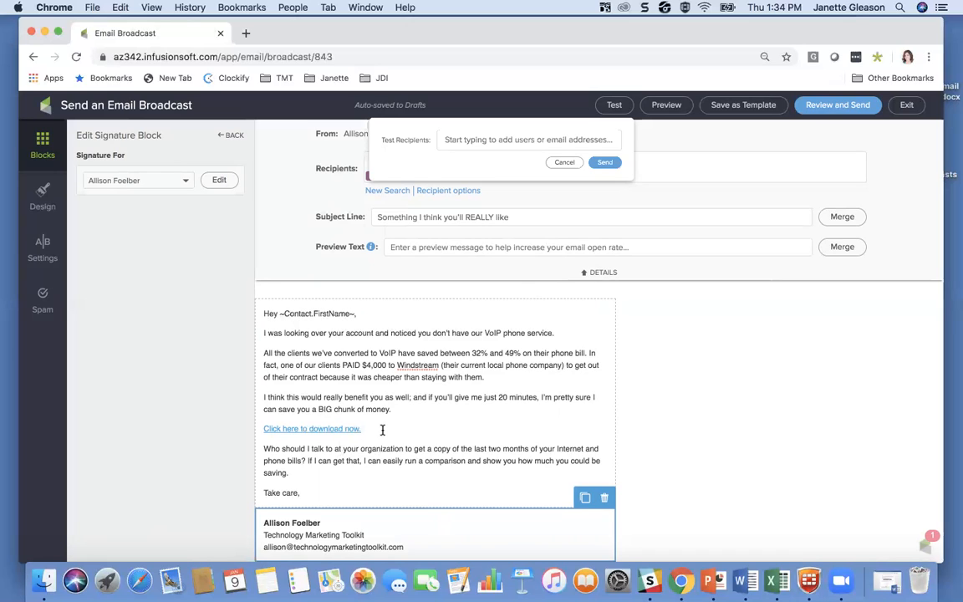
click(454, 140)
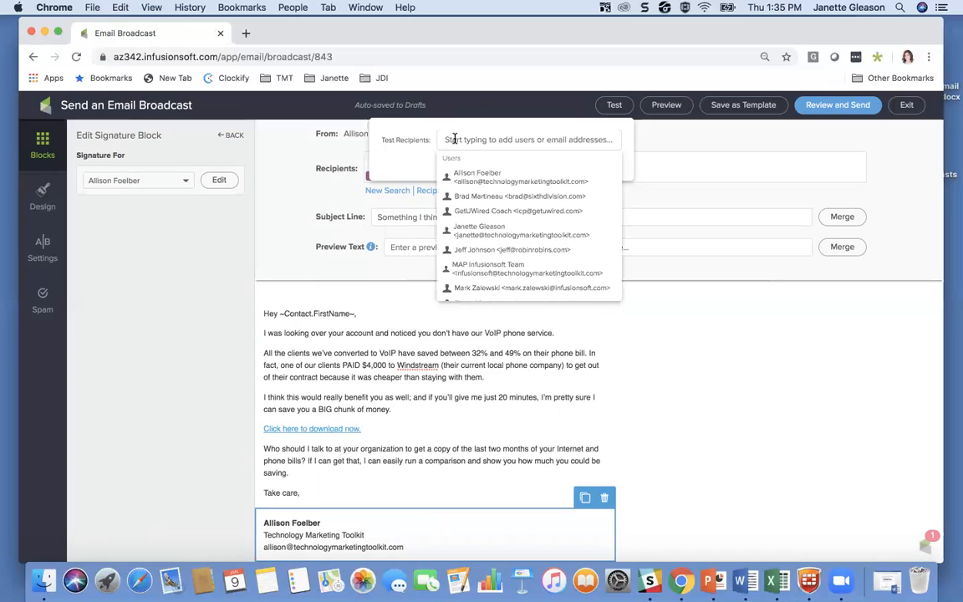
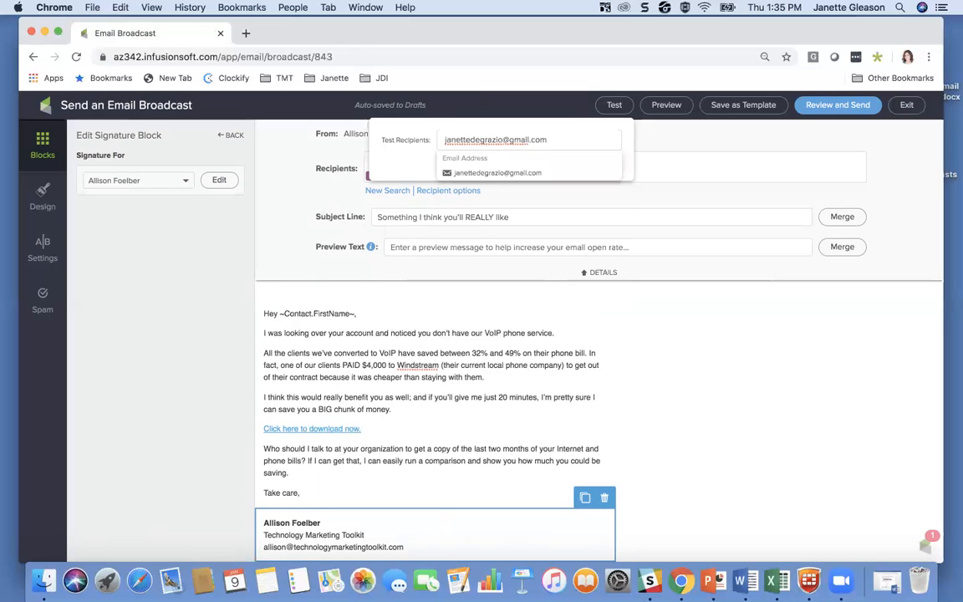
click(473, 173)
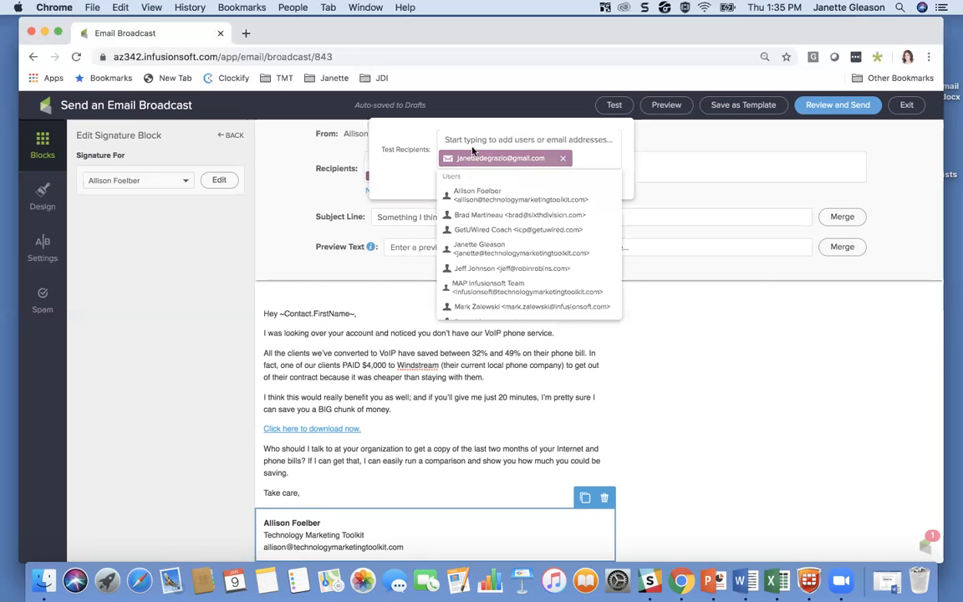
click(628, 162)
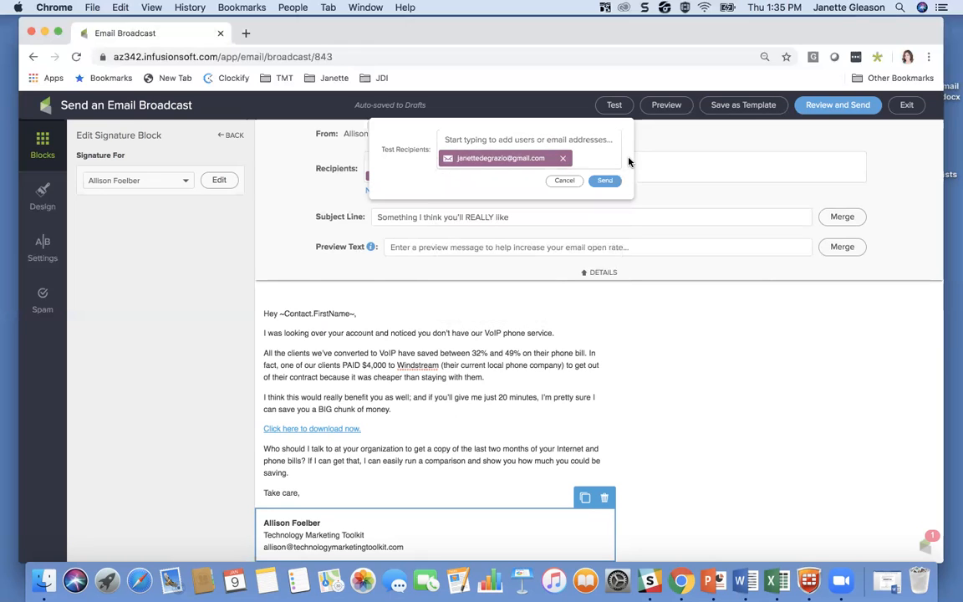
Step: Add the sender's own user account as a second test recipient and send the test email
click(462, 139)
text(nette)
key(BackSpace)
key(BackSpace)
key(BackSpace)
key(BackSpace)
key(BackSpace)
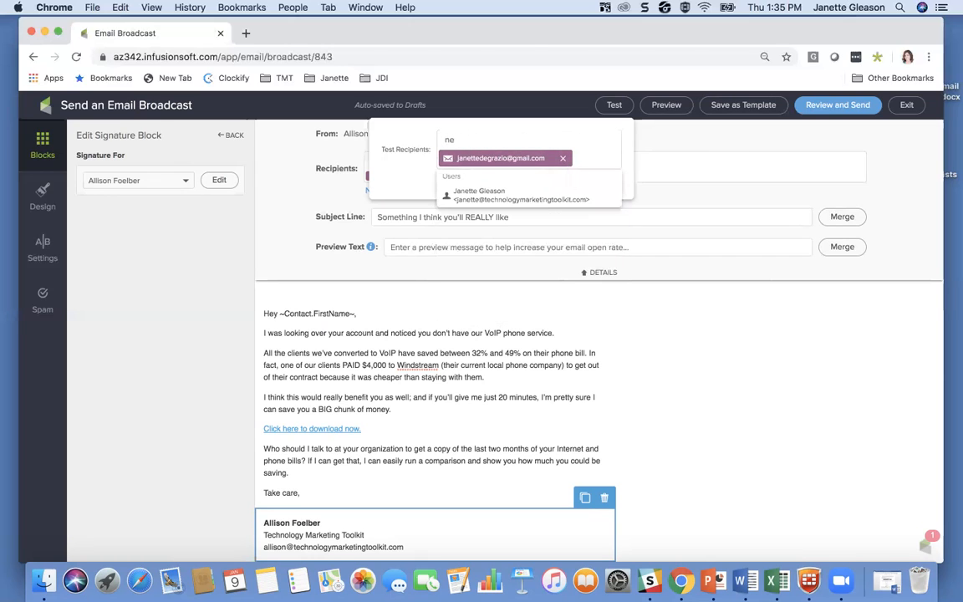
text(janette)
click(489, 195)
click(628, 160)
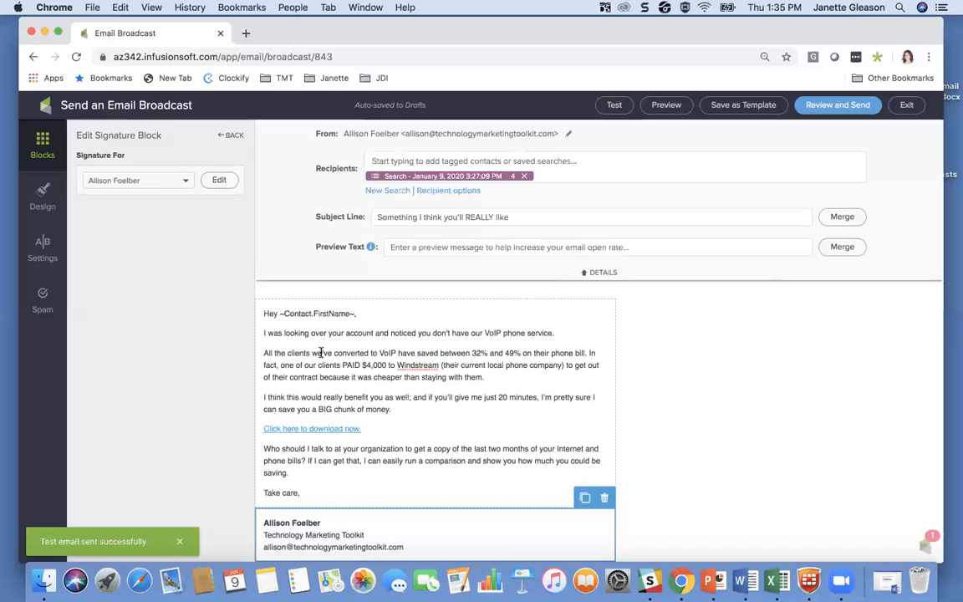
Step: Recheck the first-name merge field in the greeting, the download link and the signature of the email
scroll(323, 351, down, 2)
scroll(511, 299, up, 2)
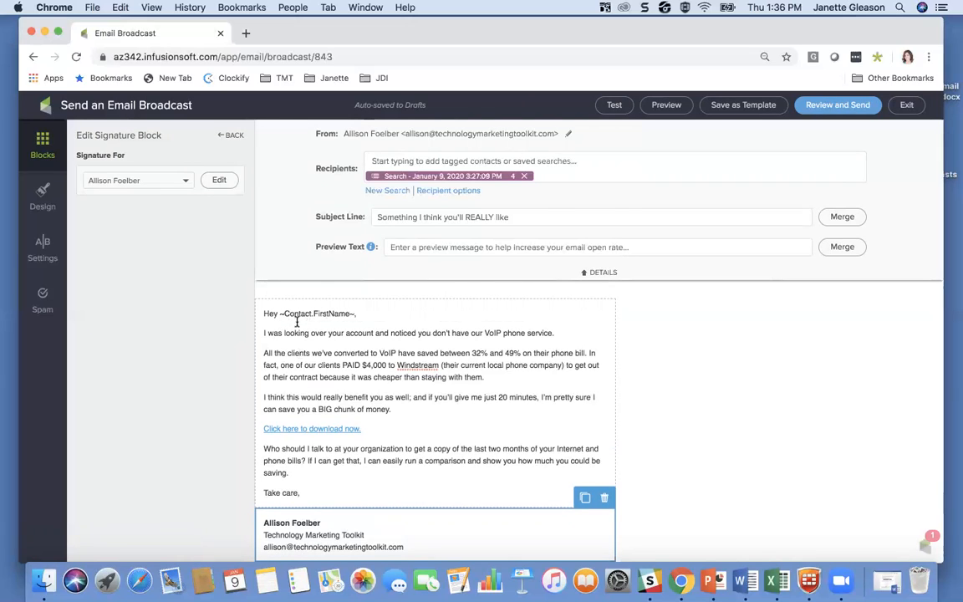
click(352, 314)
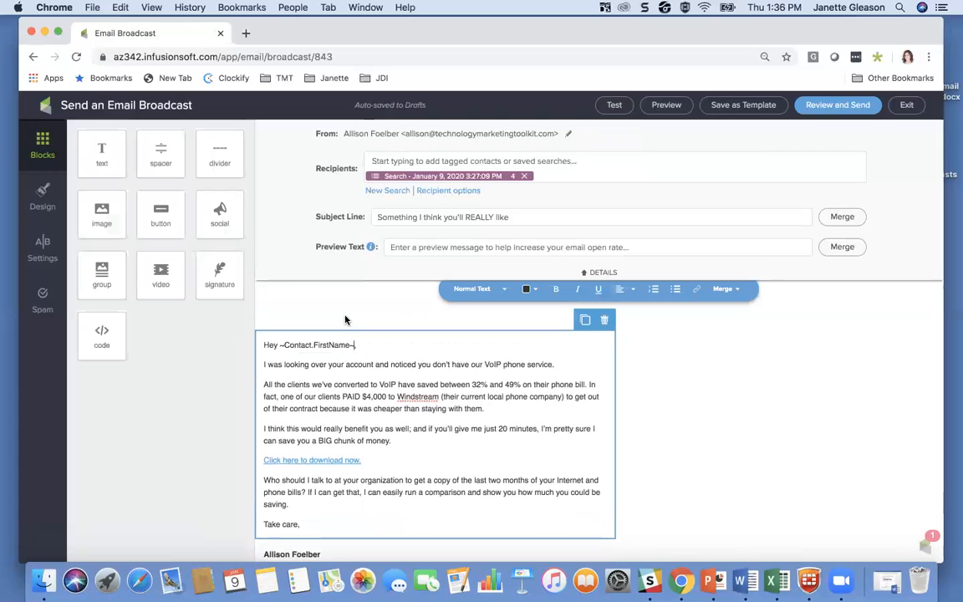
drag(353, 358, 278, 355)
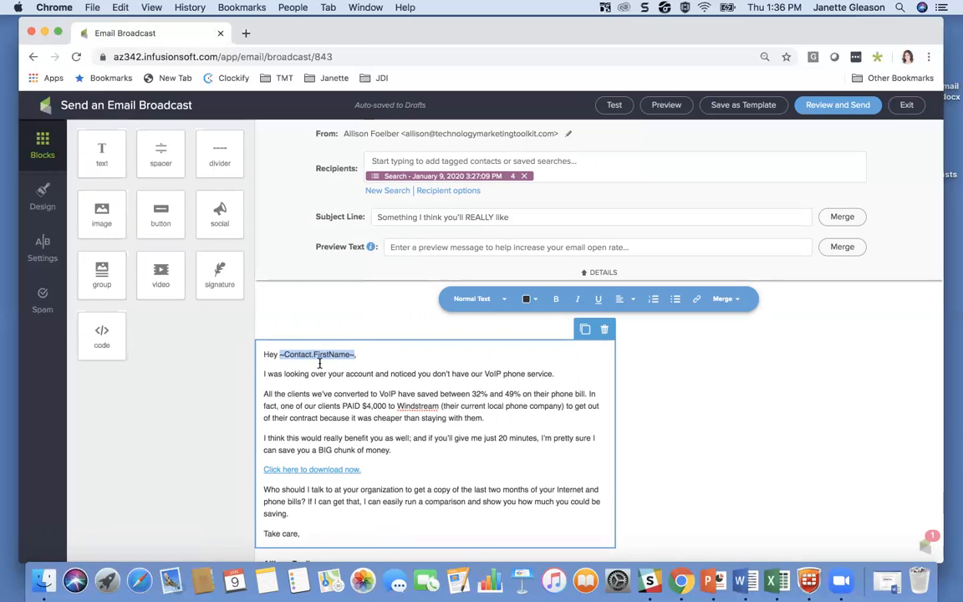
click(378, 356)
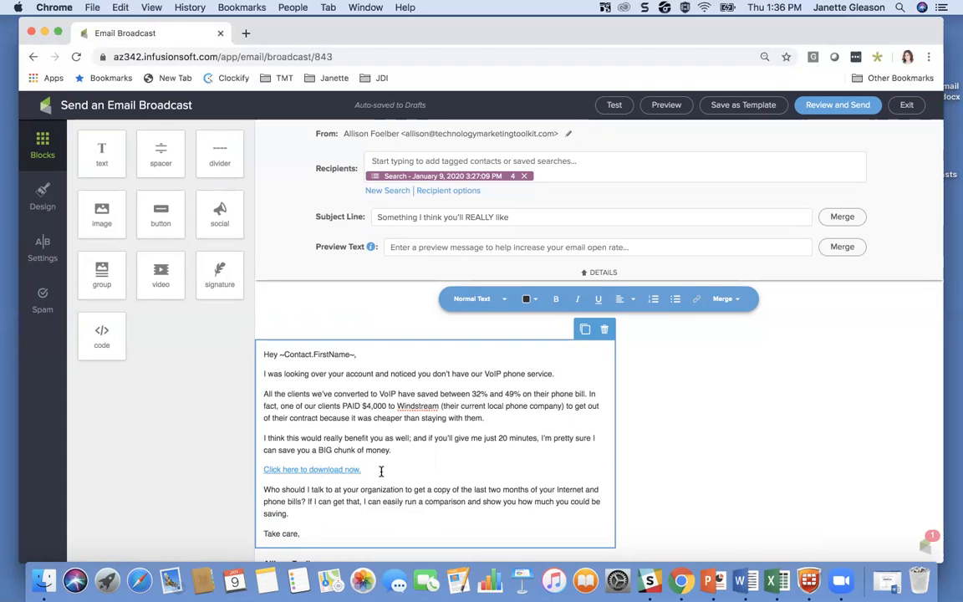
scroll(481, 468, down, 2)
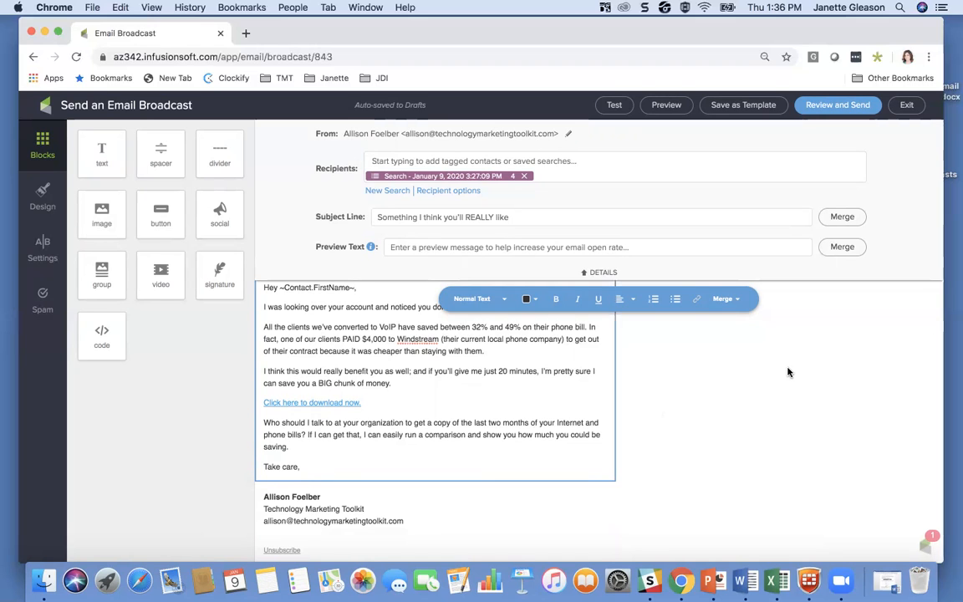
scroll(513, 408, up, 2)
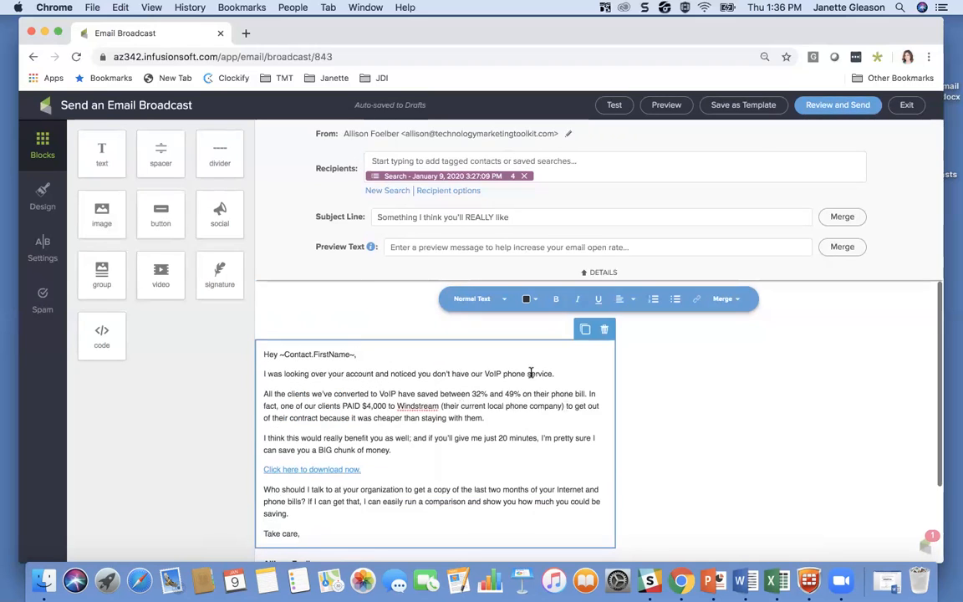
Step: Review the finished broadcast and schedule it for January 14, 2020 at 11:30 AM Central Time
click(827, 109)
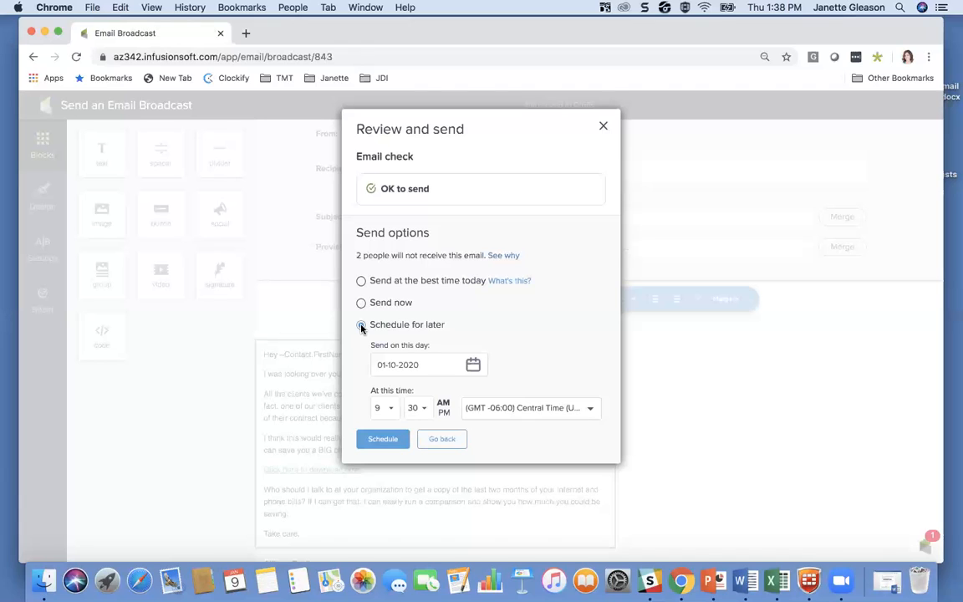
click(361, 325)
click(473, 364)
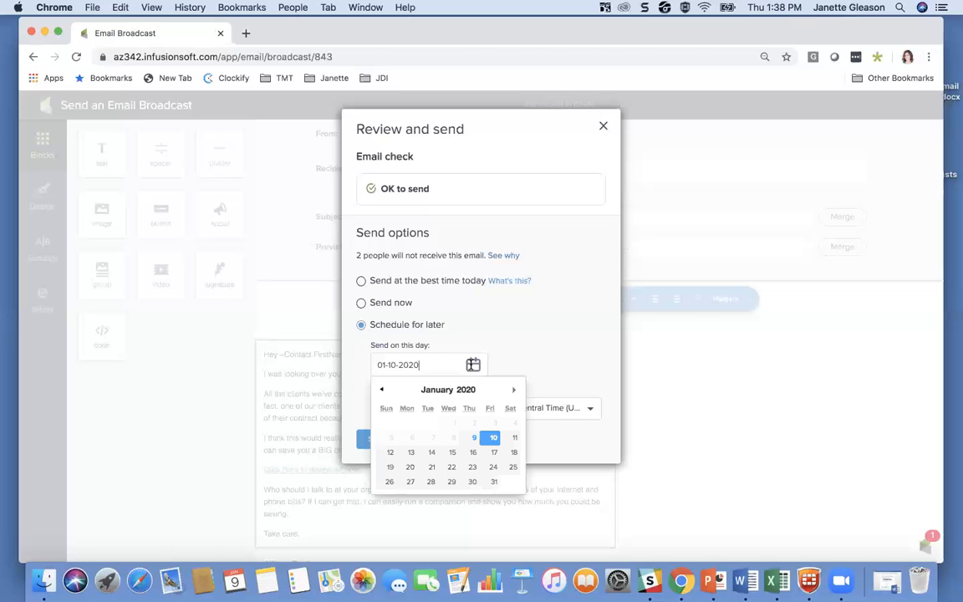
click(430, 455)
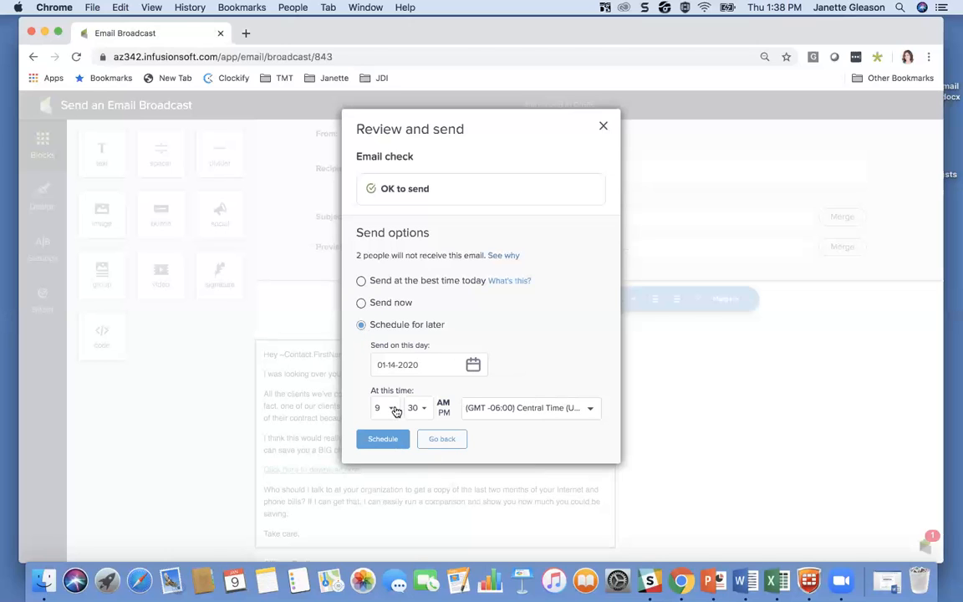
click(381, 408)
scroll(381, 457, down, 5)
click(381, 461)
click(384, 439)
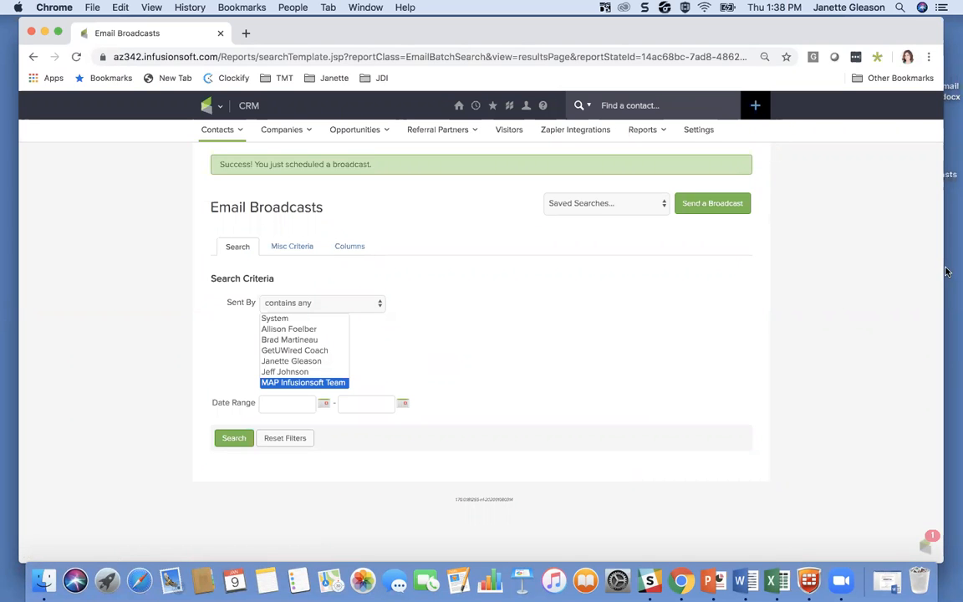
Step: Narrow the browser window to uncover the desktop files and open the Email Broadcasts document in Word
drag(943, 266, 902, 266)
click(921, 146)
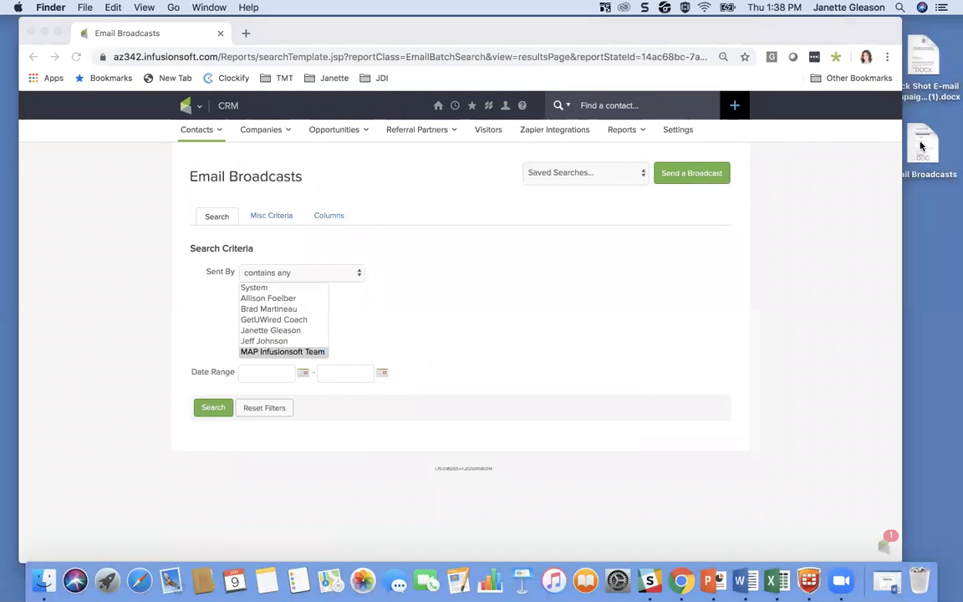
double_click(921, 146)
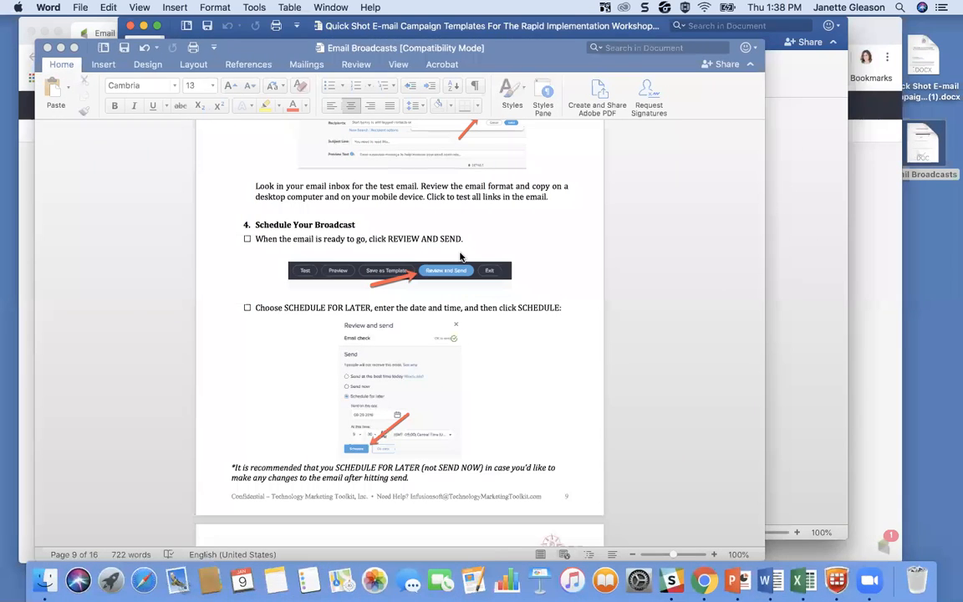
Step: Read through the guide's steps for sending an email broadcast, including scheduling and the optional section on stopping one
scroll(276, 281, up, 15)
scroll(277, 281, up, 15)
scroll(277, 279, down, 10)
scroll(276, 278, up, 10)
scroll(277, 279, down, 8)
scroll(277, 278, down, 1)
scroll(276, 278, down, 20)
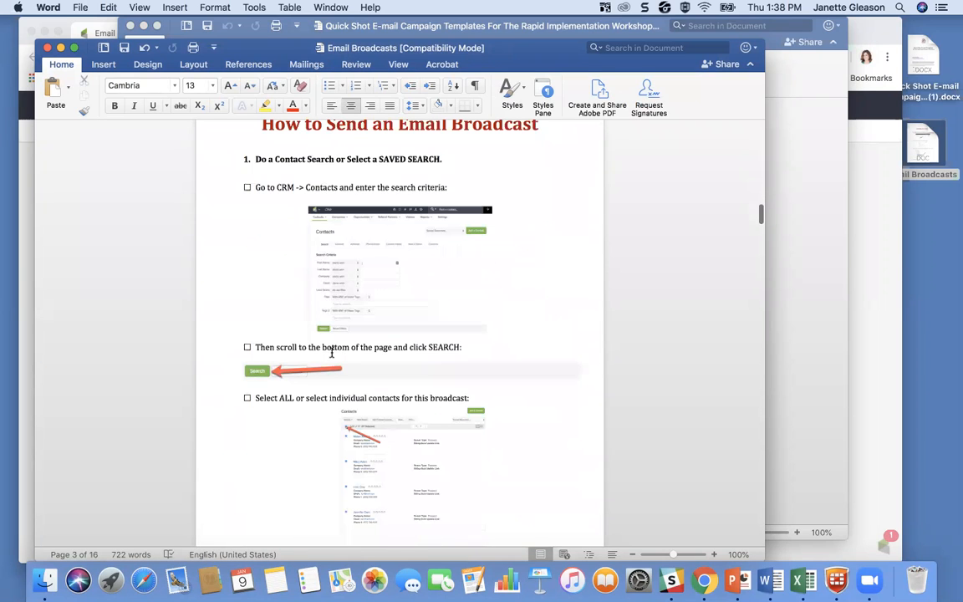
scroll(289, 360, down, 20)
scroll(289, 363, down, 20)
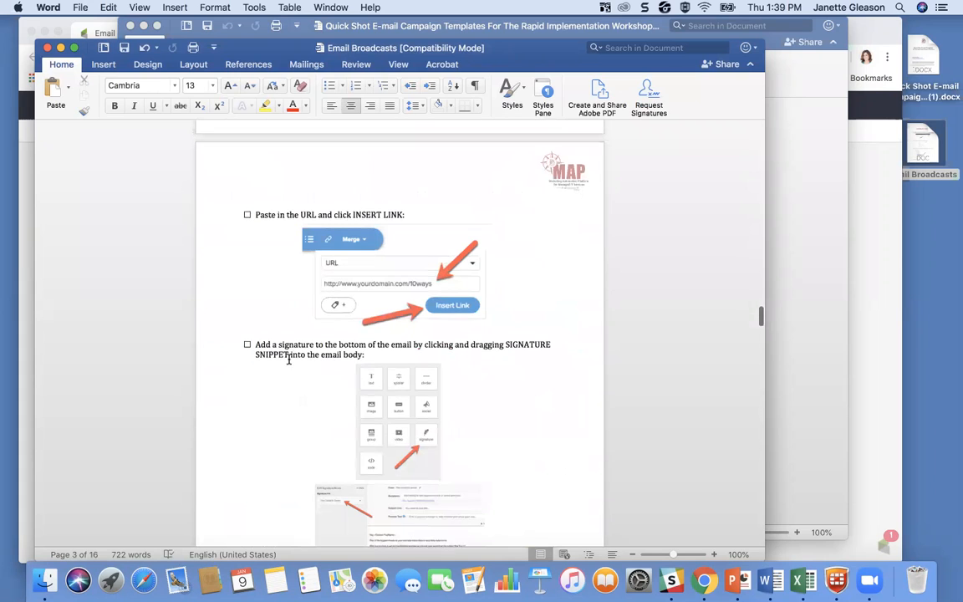
scroll(289, 359, down, 5)
scroll(288, 360, down, 15)
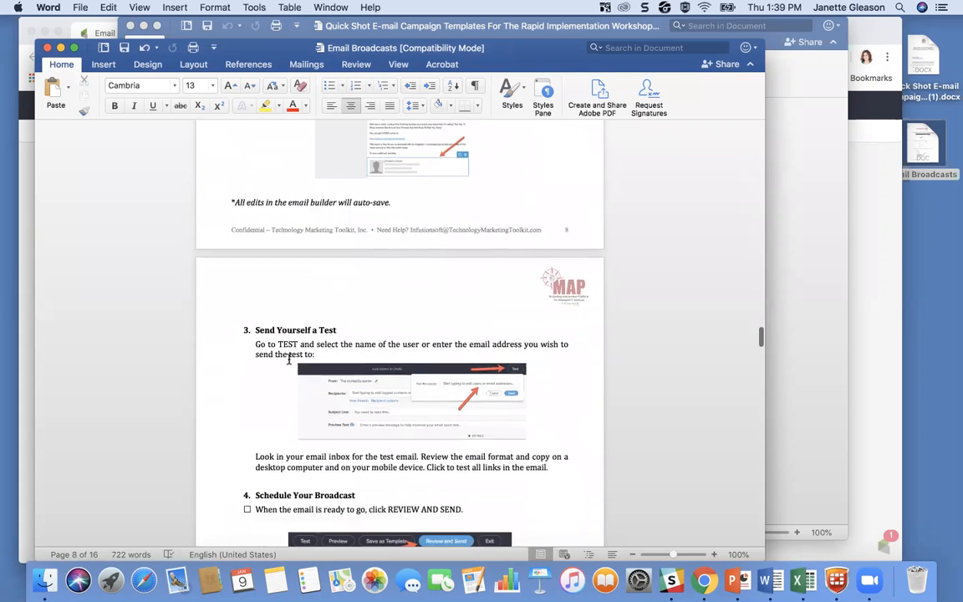
scroll(288, 359, down, 3)
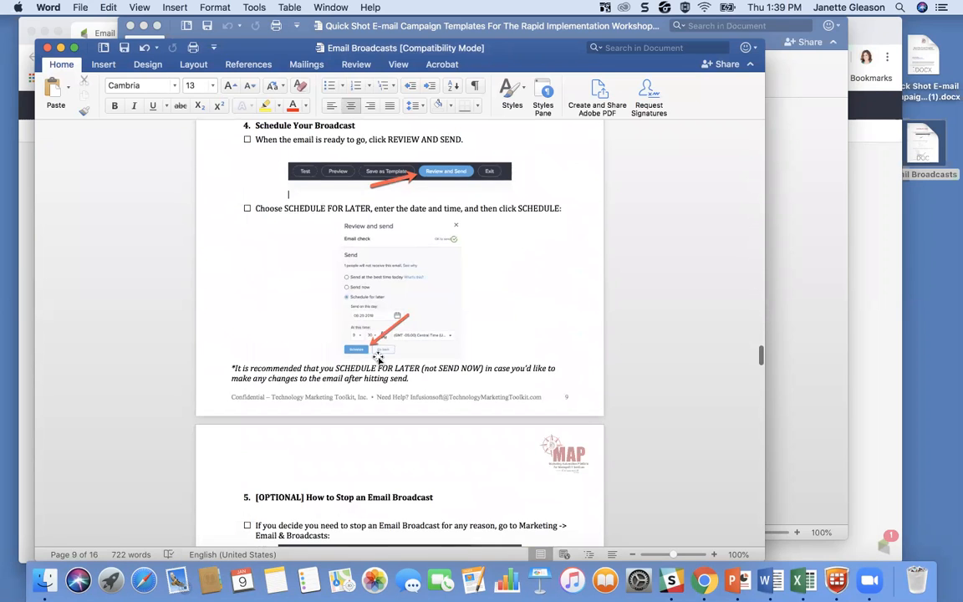
scroll(378, 358, down, 6)
scroll(379, 358, up, 1)
scroll(337, 209, down, 2)
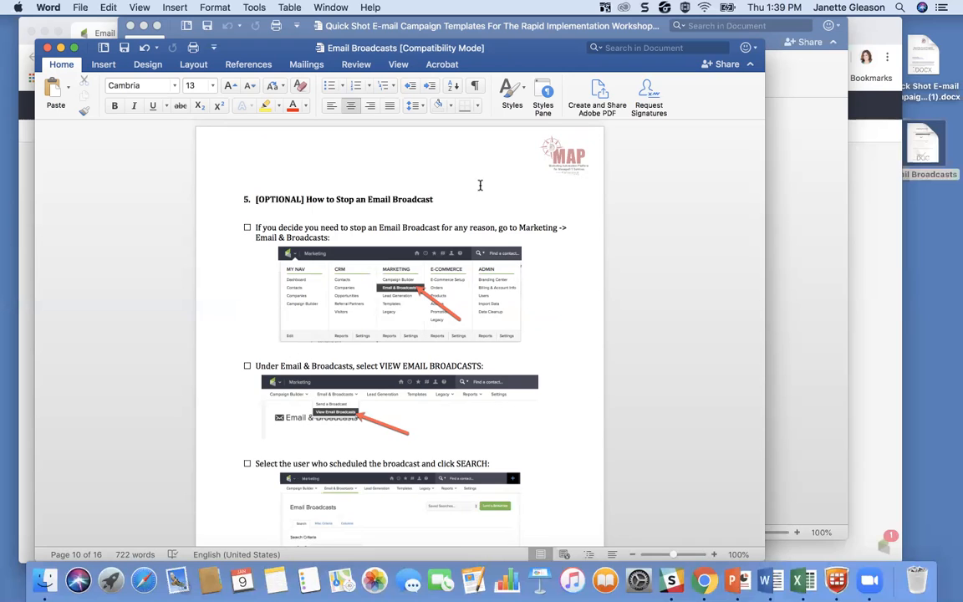
scroll(480, 190, up, 2)
scroll(430, 238, down, 3)
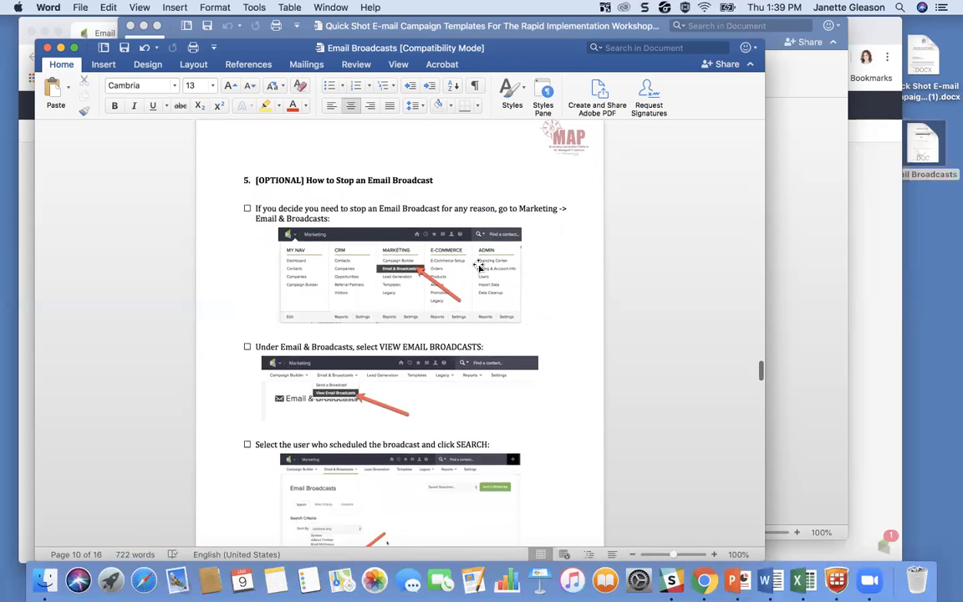
Step: Return to Infusionsoft in Chrome and list the email broadcasts sent by MAP Infusionsoft Team from the marketing area
click(865, 223)
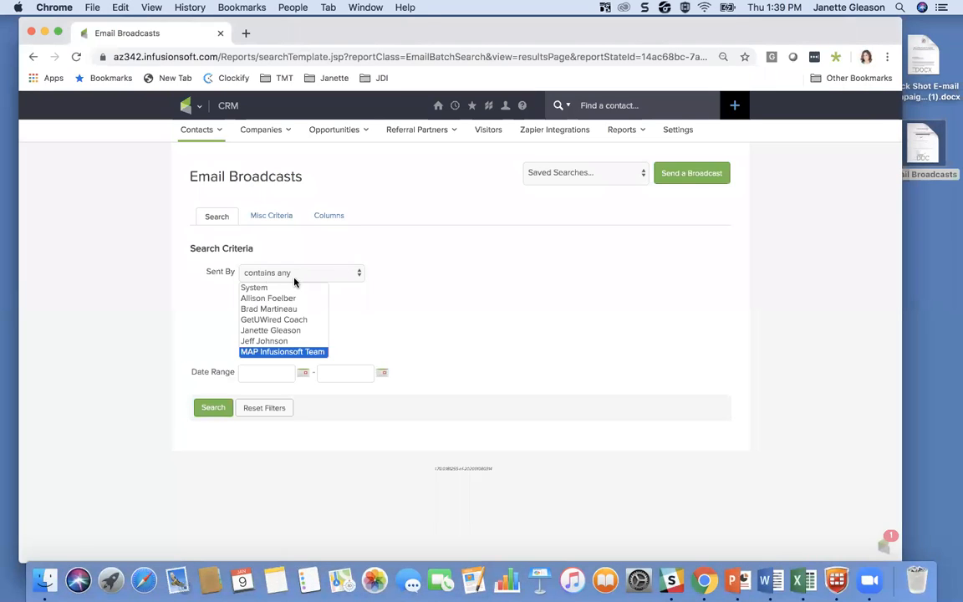
click(198, 107)
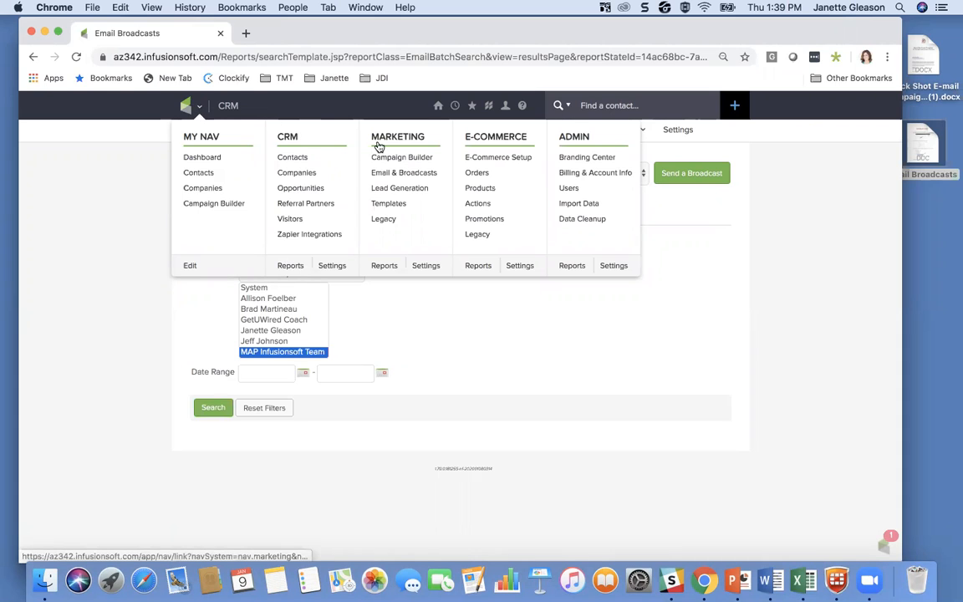
click(412, 174)
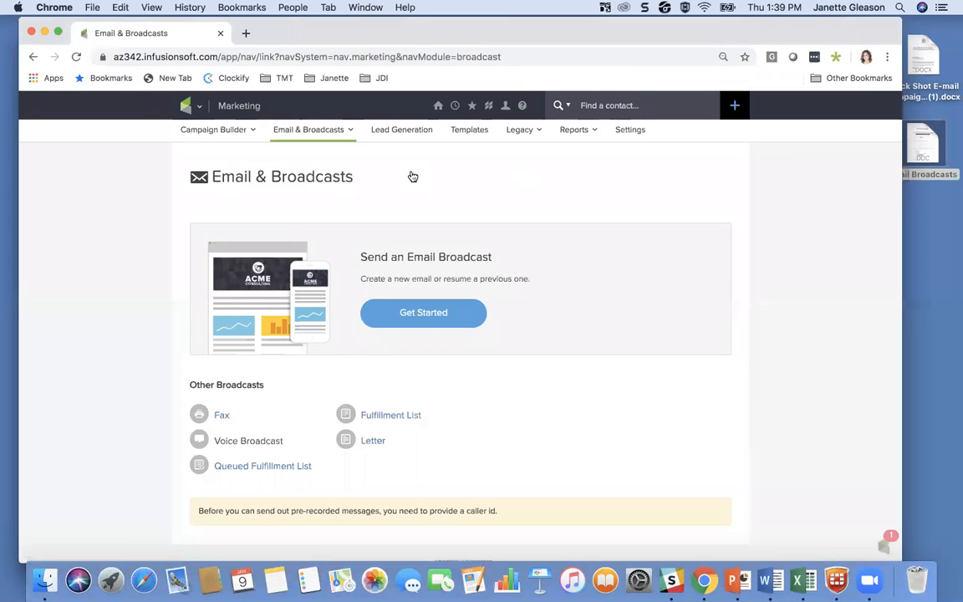
mouse_move(326, 138)
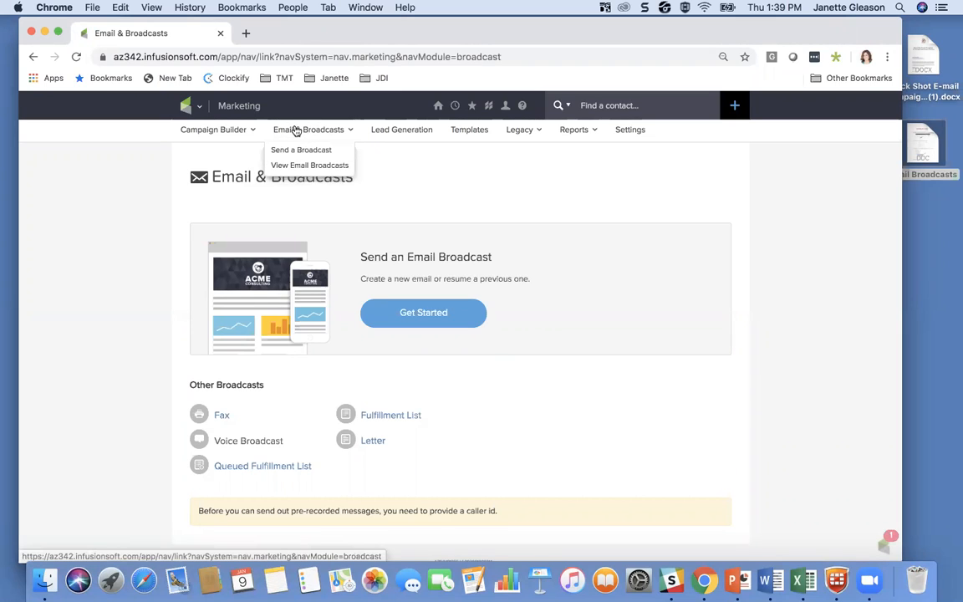
click(293, 166)
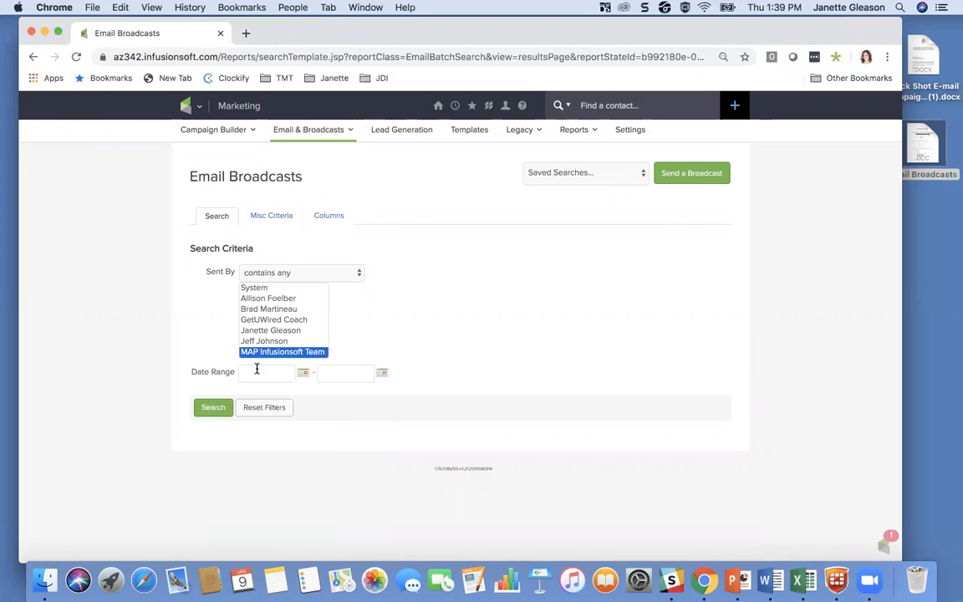
click(214, 408)
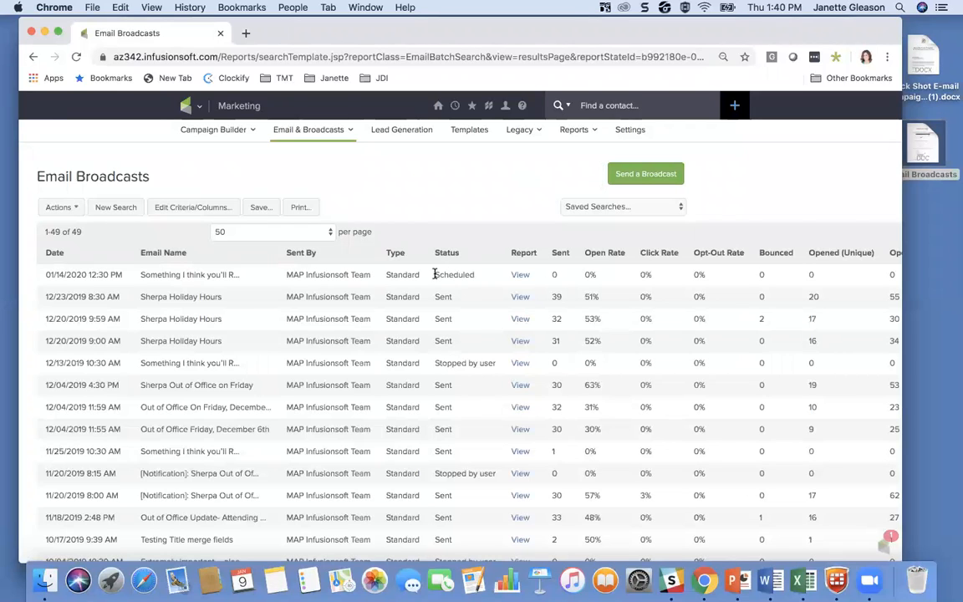
Step: Open the report of the scheduled "Something I think you'll REALLY like" broadcast and stop the email
click(518, 275)
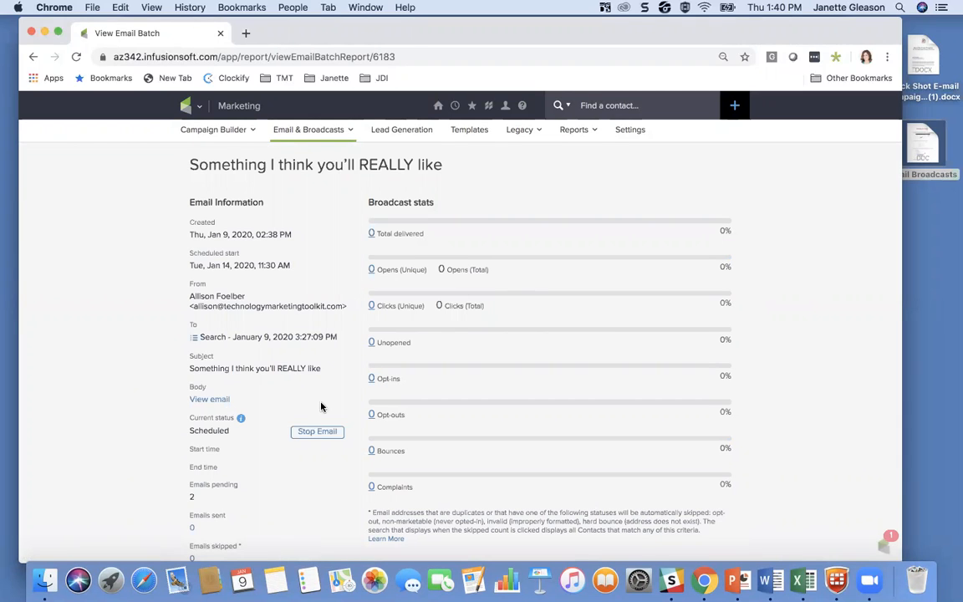
scroll(320, 407, down, 2)
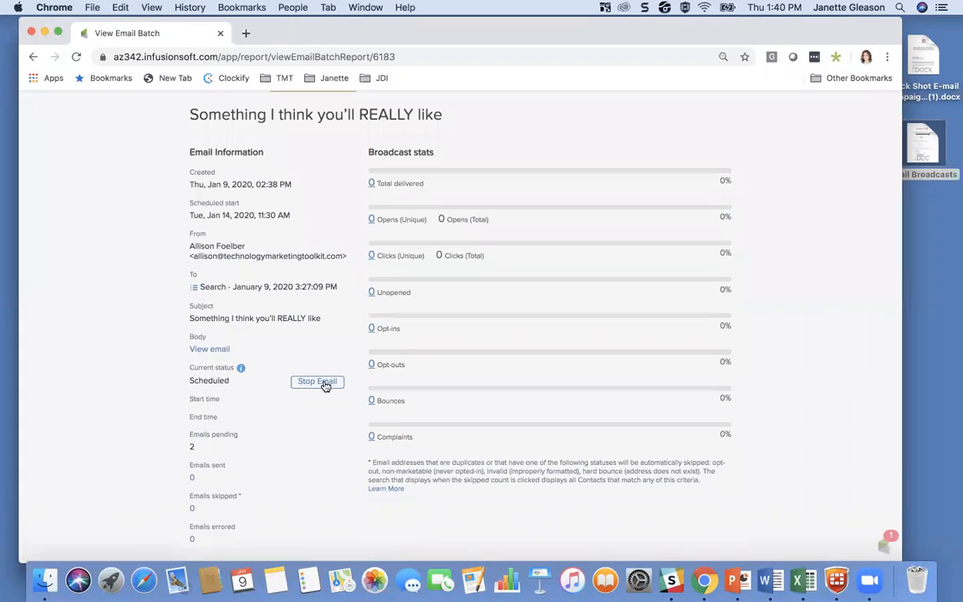
click(316, 383)
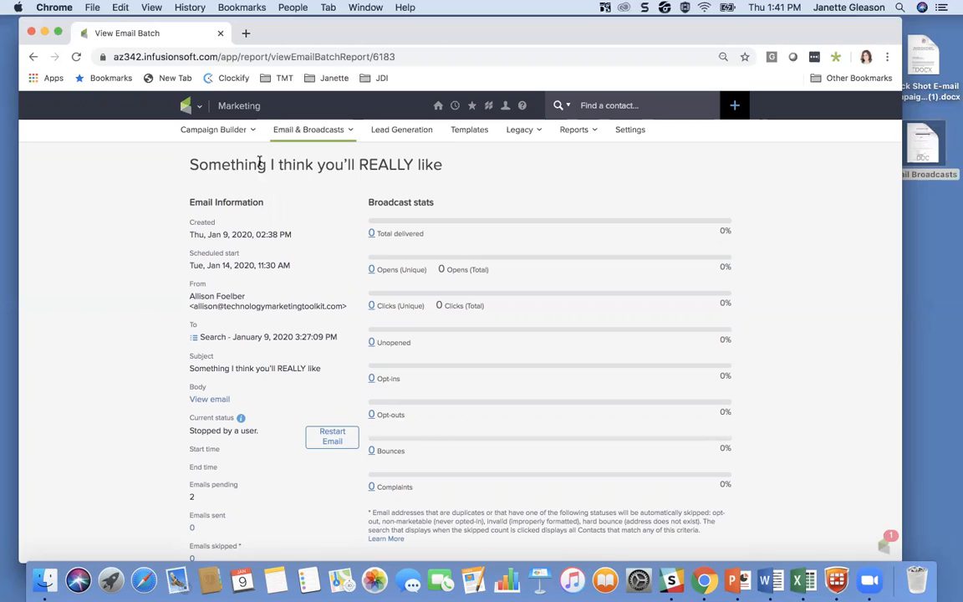
Step: Run a quick search of the contacts for the test contact's full name
mouse_move(334, 129)
click(595, 99)
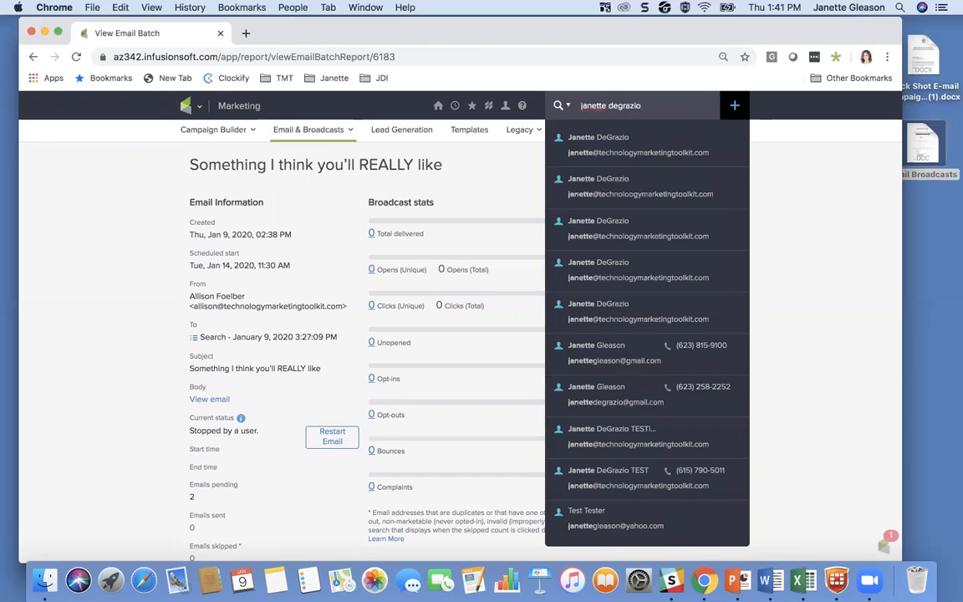
key(Return)
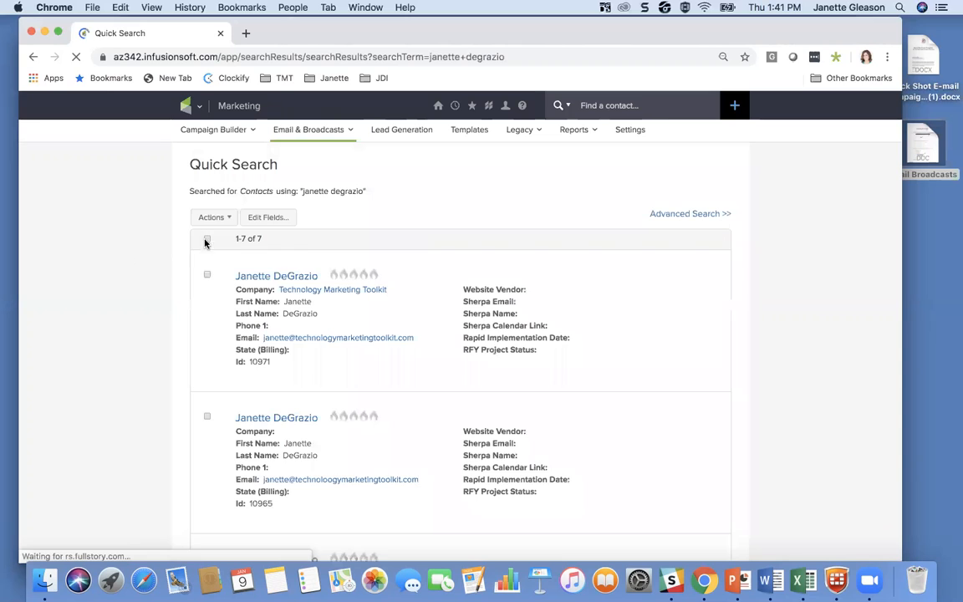
Step: Select all the contacts found and start a new email broadcast to them
click(206, 241)
click(214, 218)
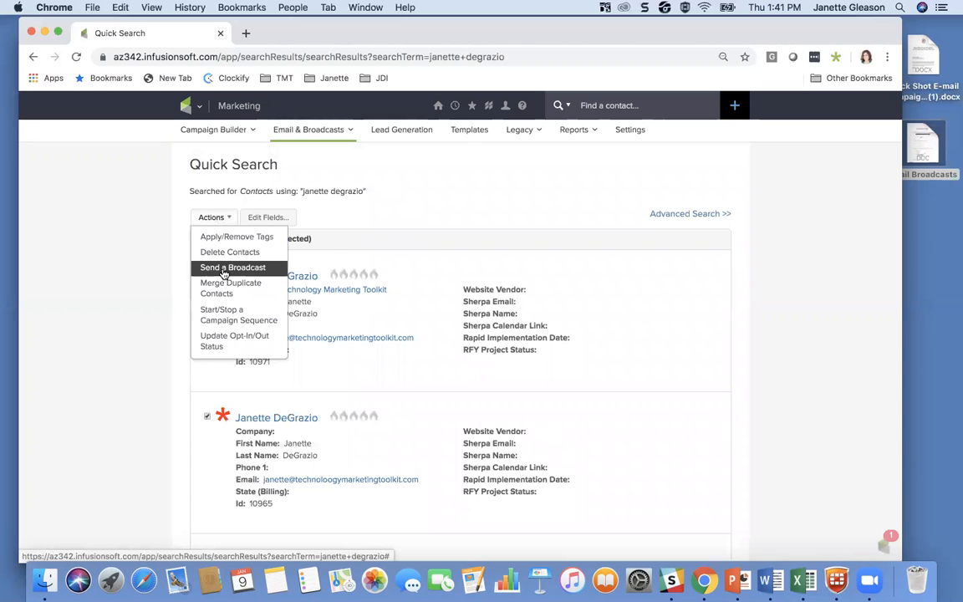
click(219, 219)
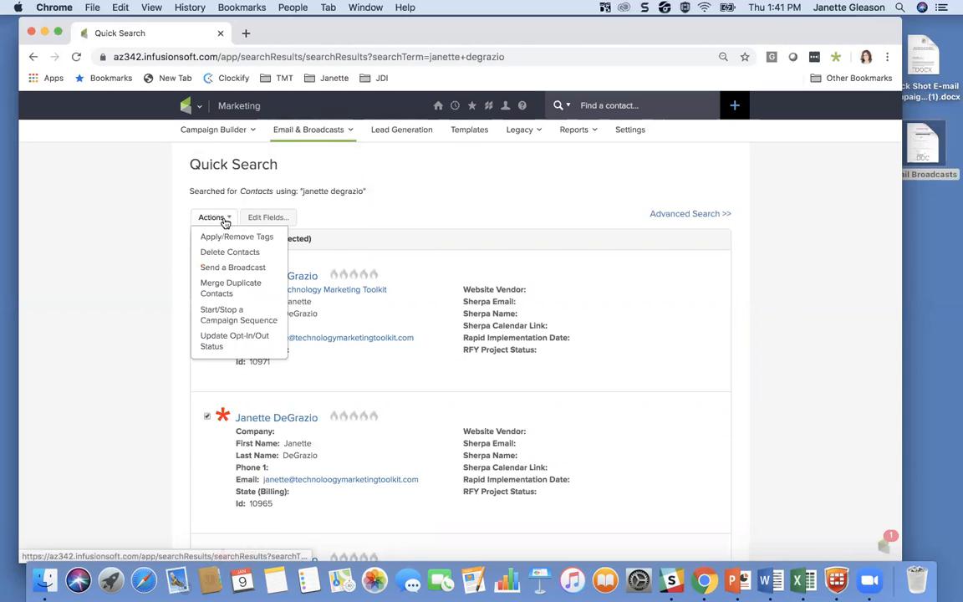
click(230, 268)
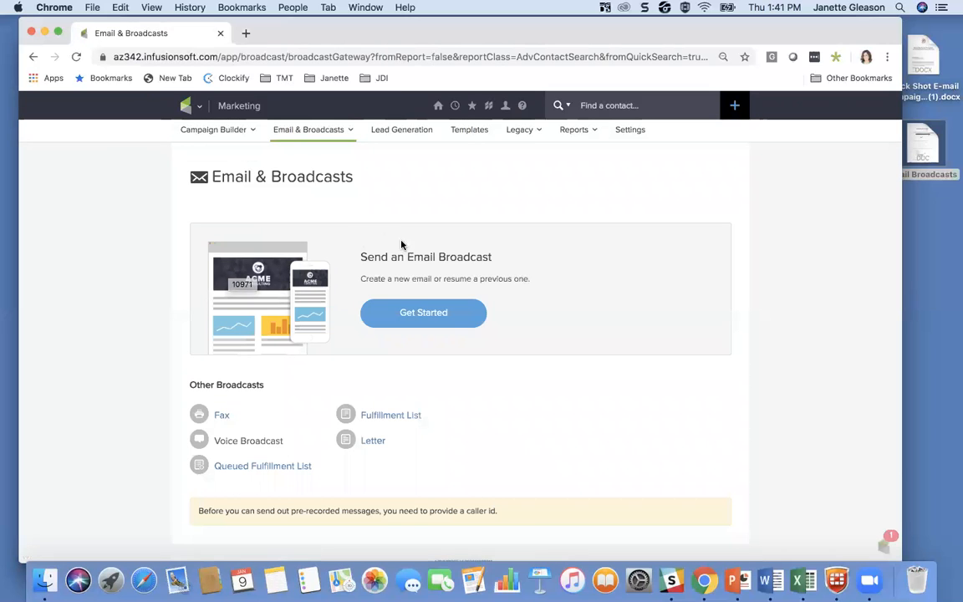
click(418, 315)
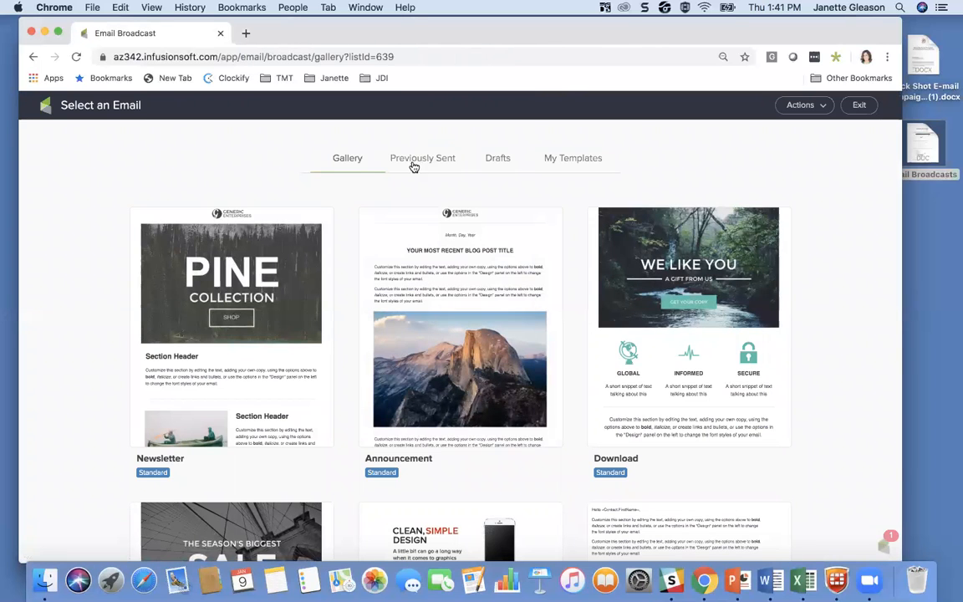
Step: Reuse the previously sent "Something I think you'll REALLY like" email as a draft, check it among the drafts and exit
click(426, 165)
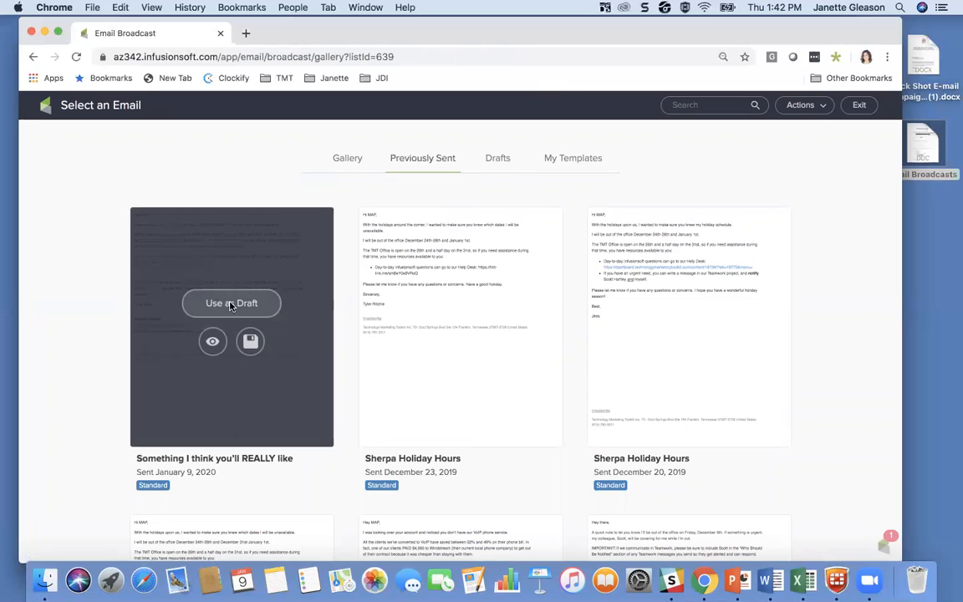
click(233, 304)
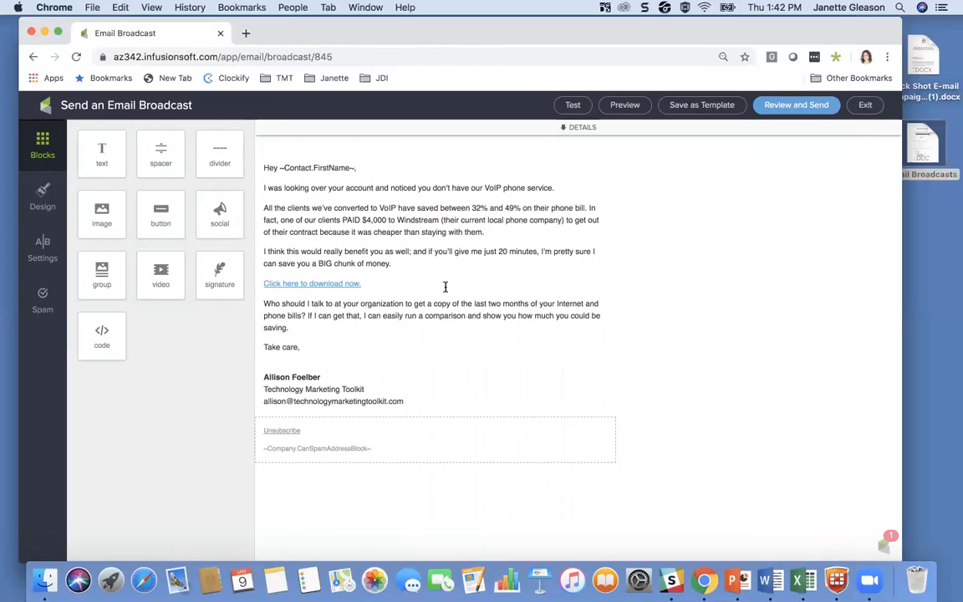
click(865, 107)
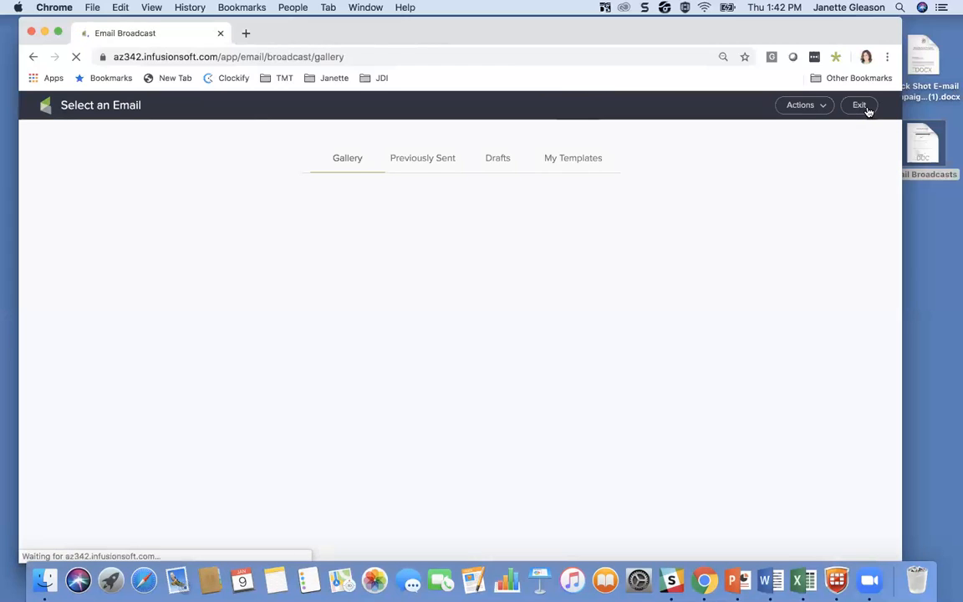
click(497, 158)
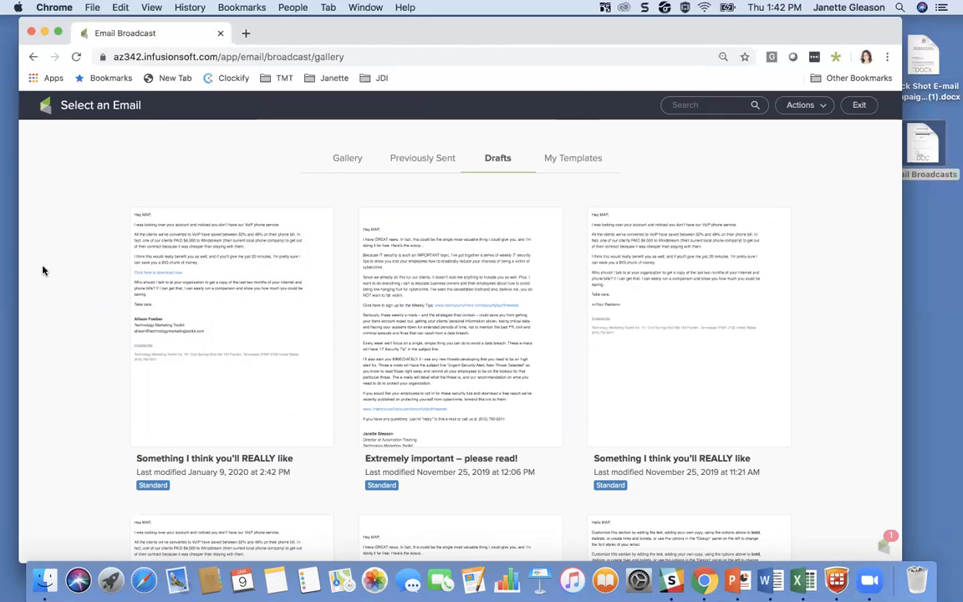
click(859, 107)
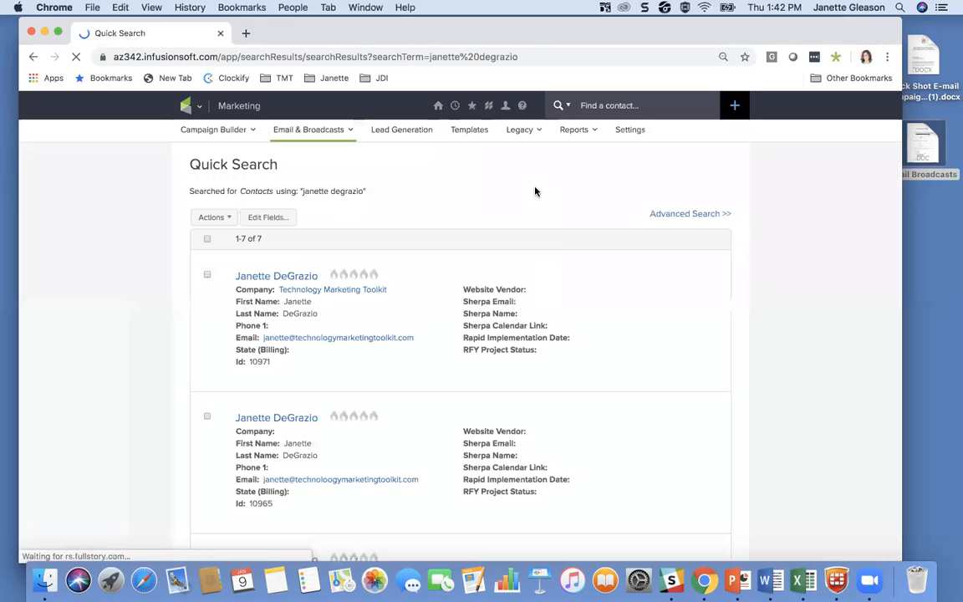
Step: Open the list of email broadcasts in the marketing section and look through the sent and stopped ones
mouse_move(189, 108)
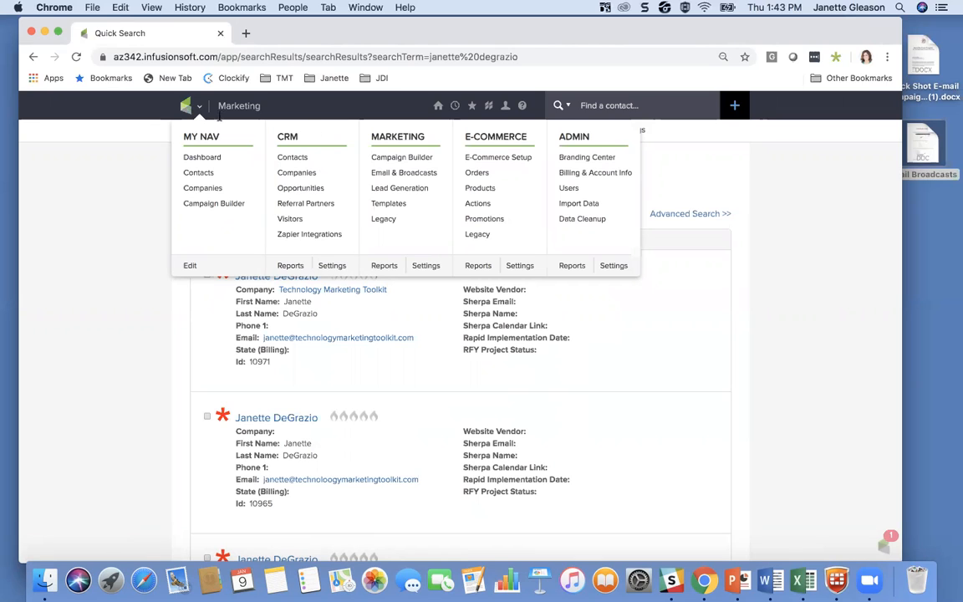
click(396, 173)
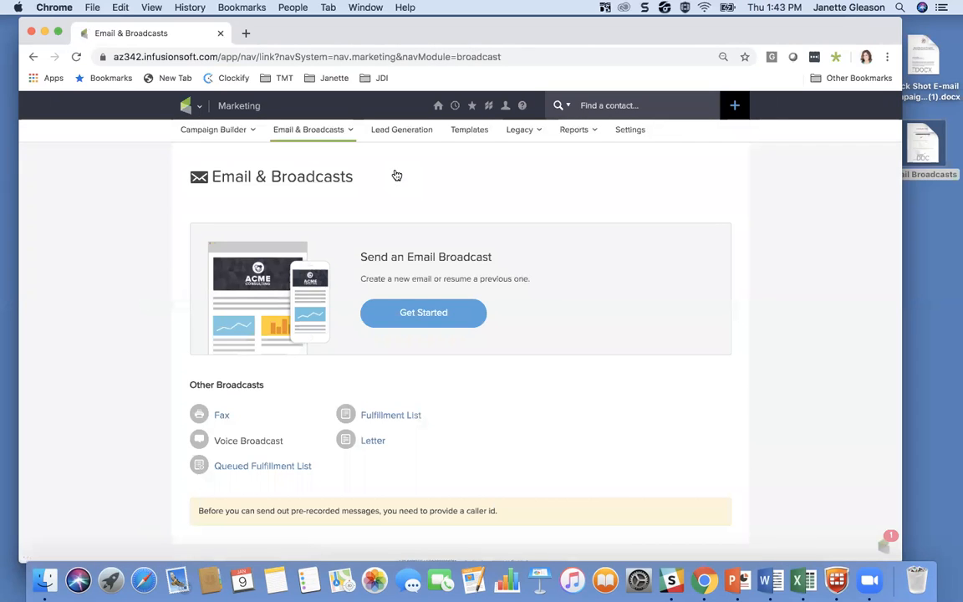
mouse_move(299, 134)
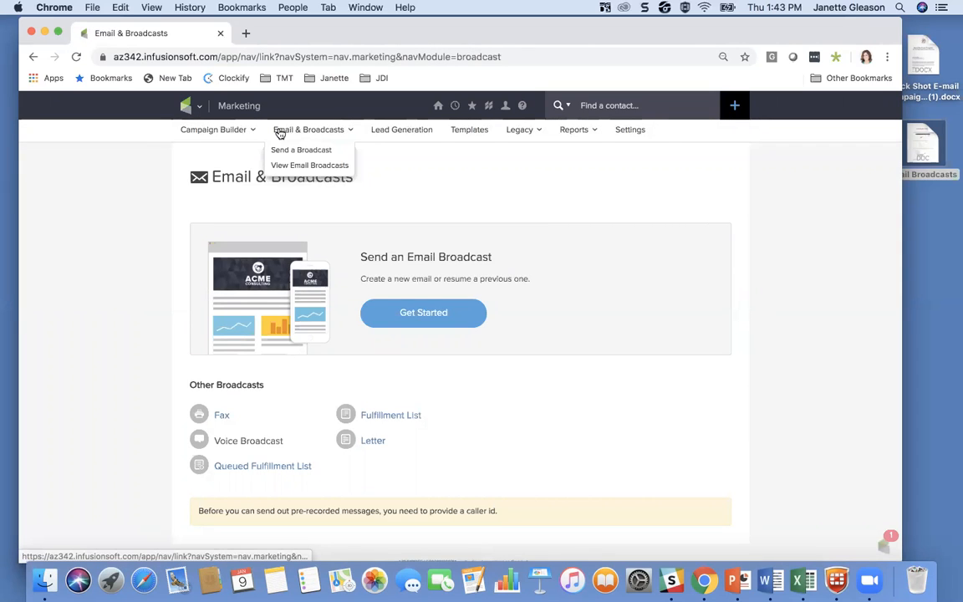
click(302, 166)
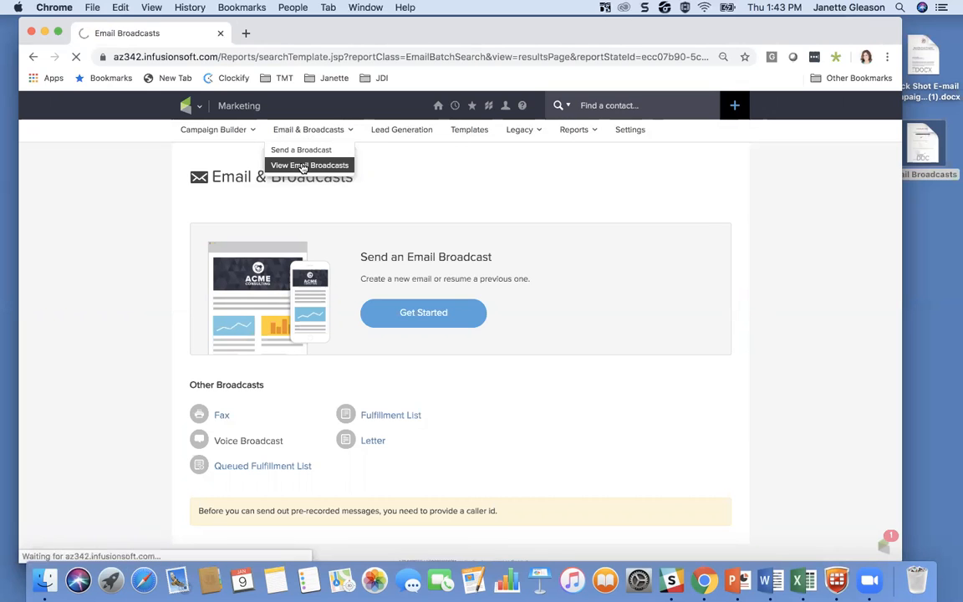
click(205, 409)
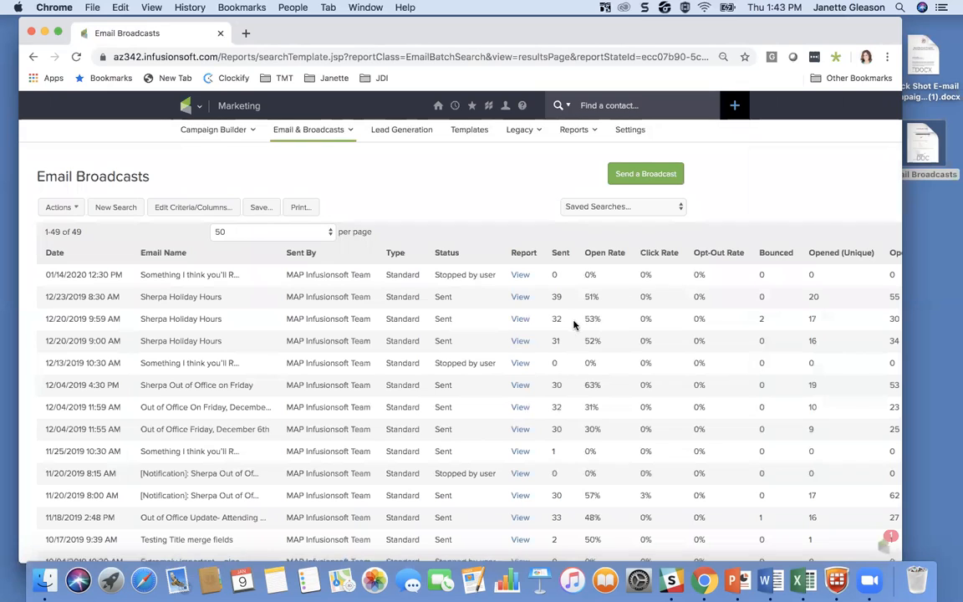
scroll(480, 349, down, 1)
scroll(481, 349, down, 3)
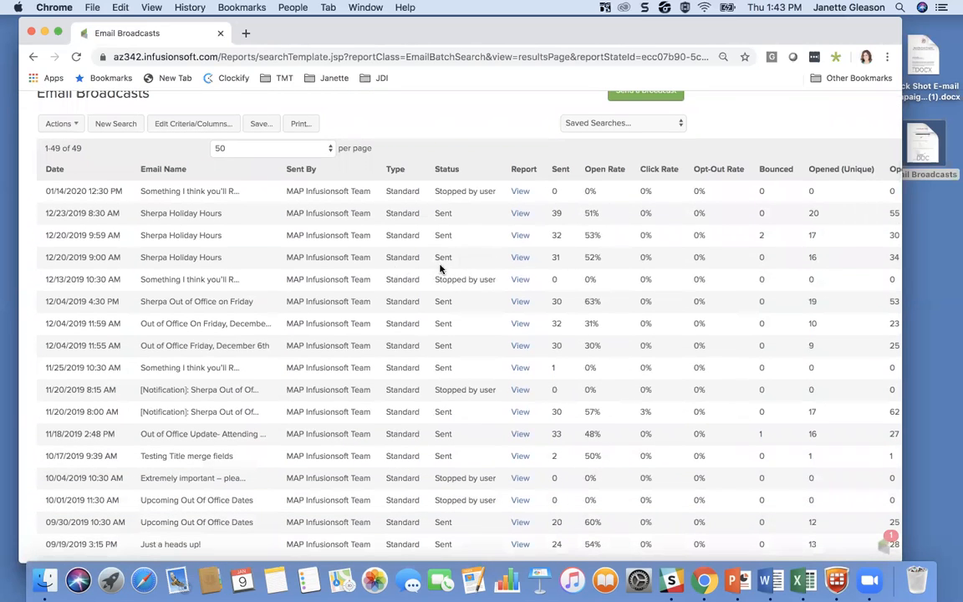
Step: Open the report of the "Sherpa Holiday Hours" broadcast from 12/20/2019 9:00 AM and review its email information and broadcast stats
click(520, 258)
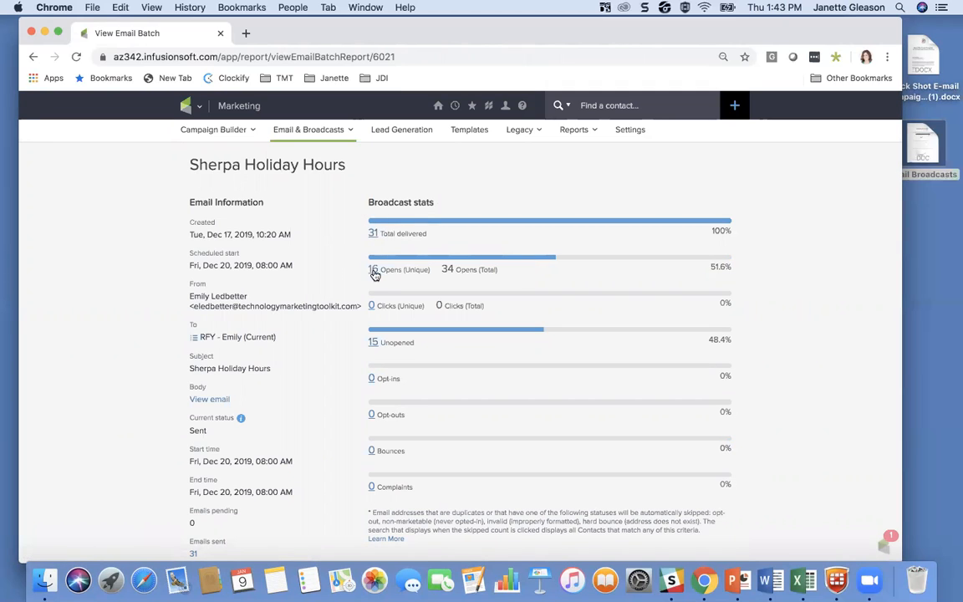
scroll(430, 270, down, 2)
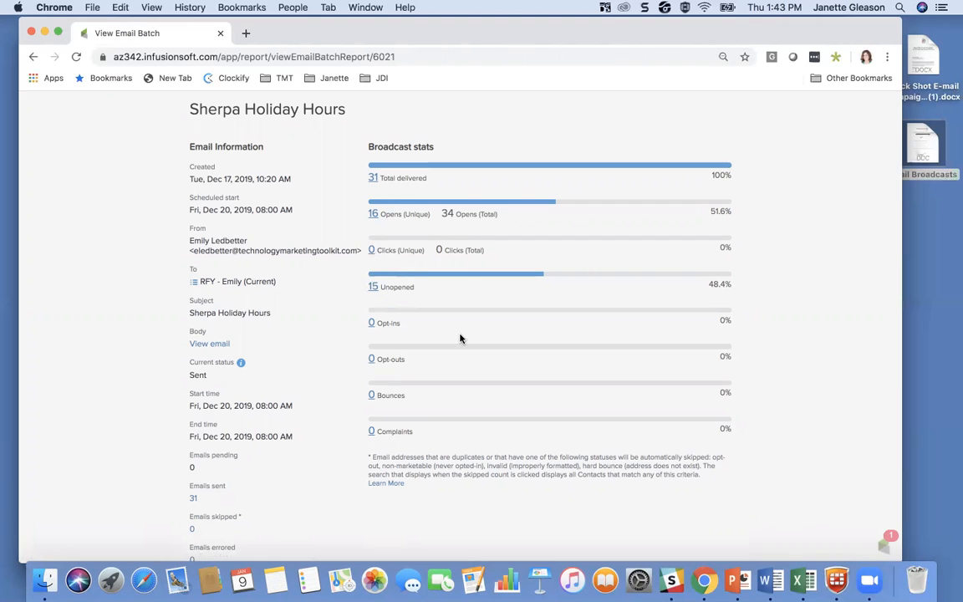
scroll(460, 337, down, 2)
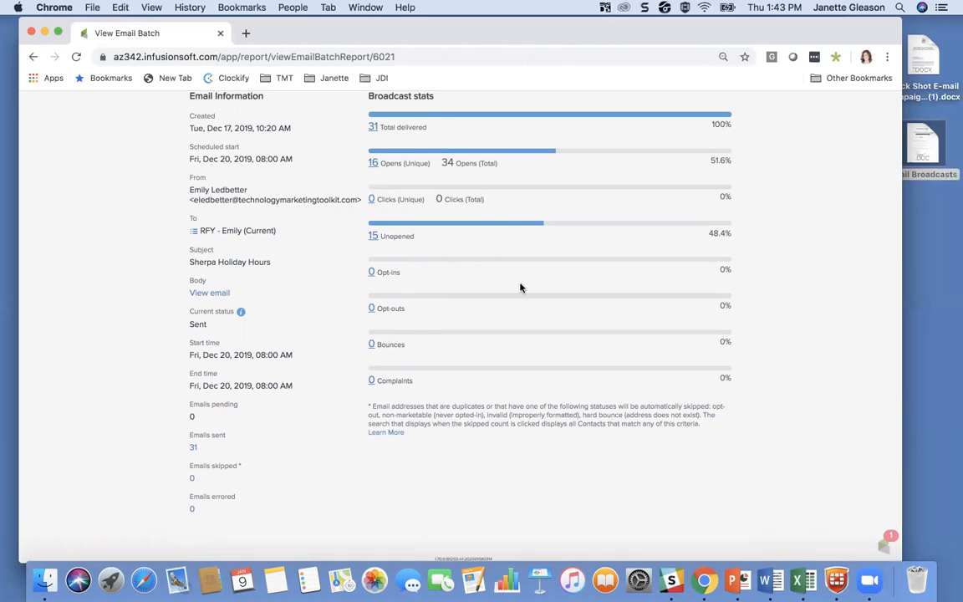
scroll(519, 287, up, 3)
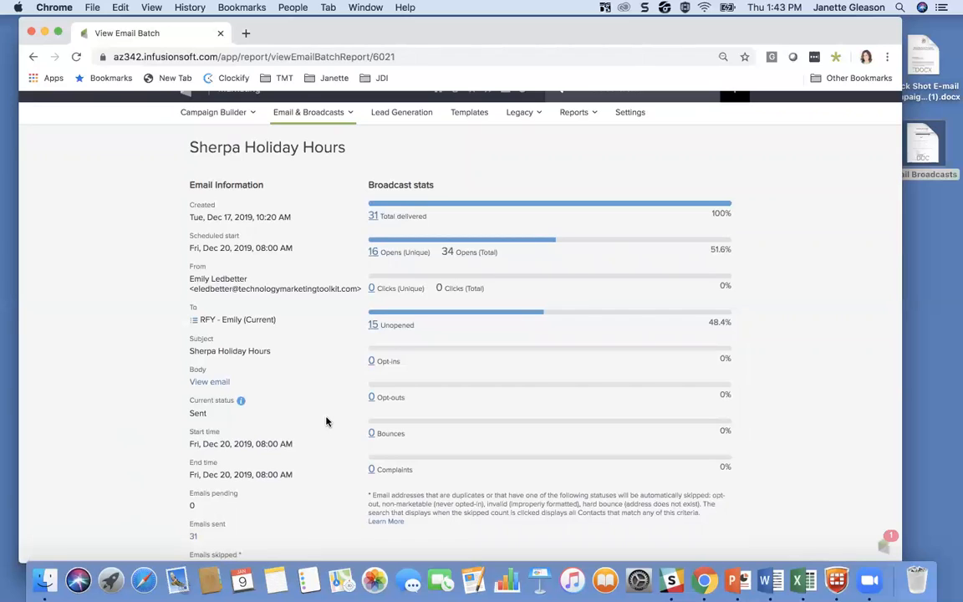
scroll(453, 165, up, 1)
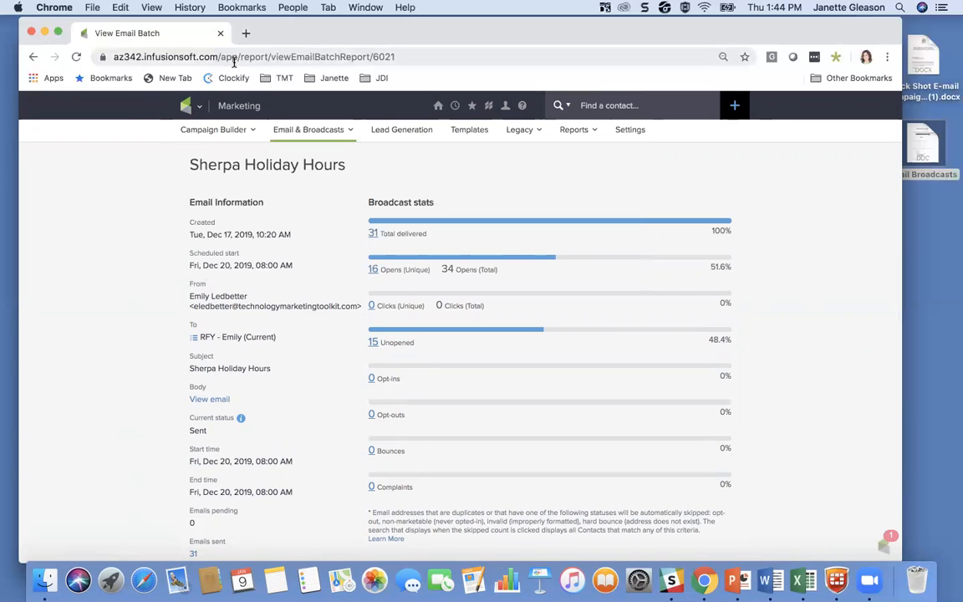
Step: Return to the dashboard, widen the browser window, add the Recent Activity widget and look through its entries
click(436, 108)
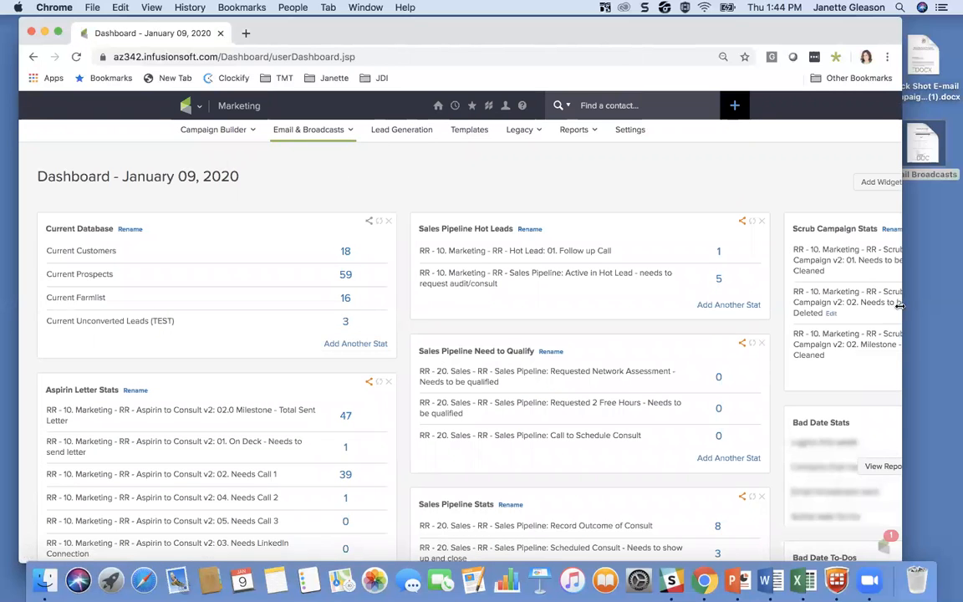
drag(900, 308, 958, 318)
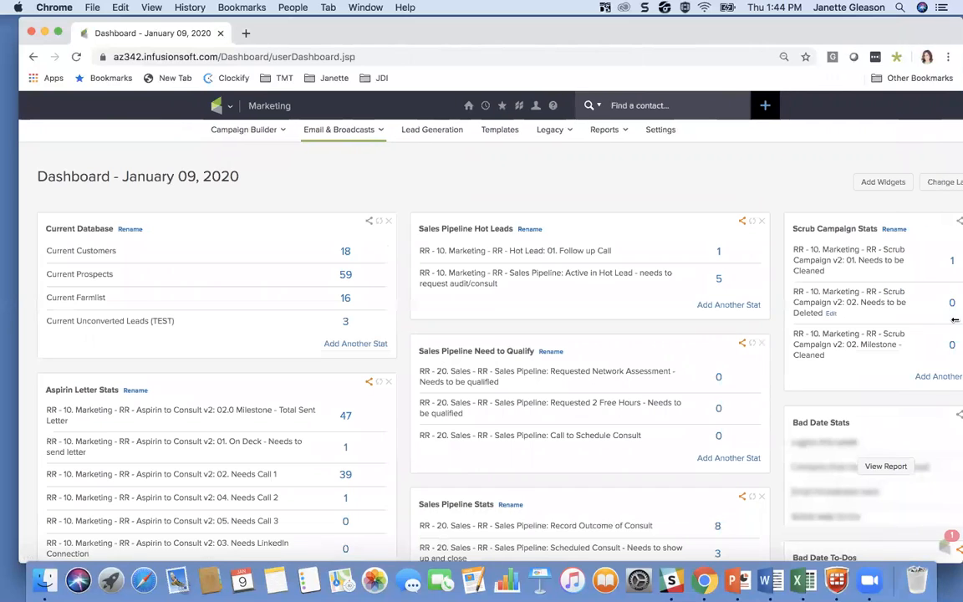
click(874, 183)
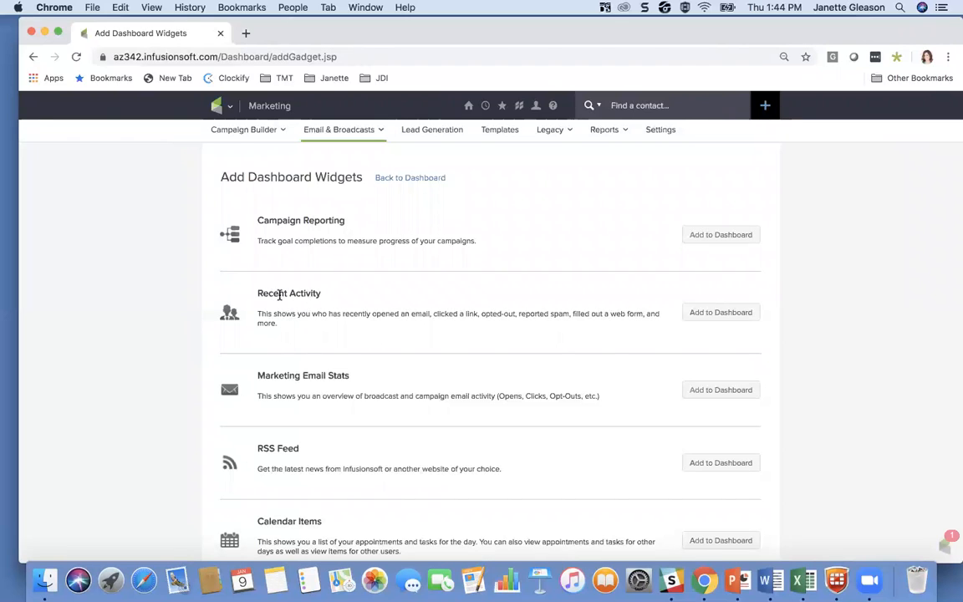
click(707, 314)
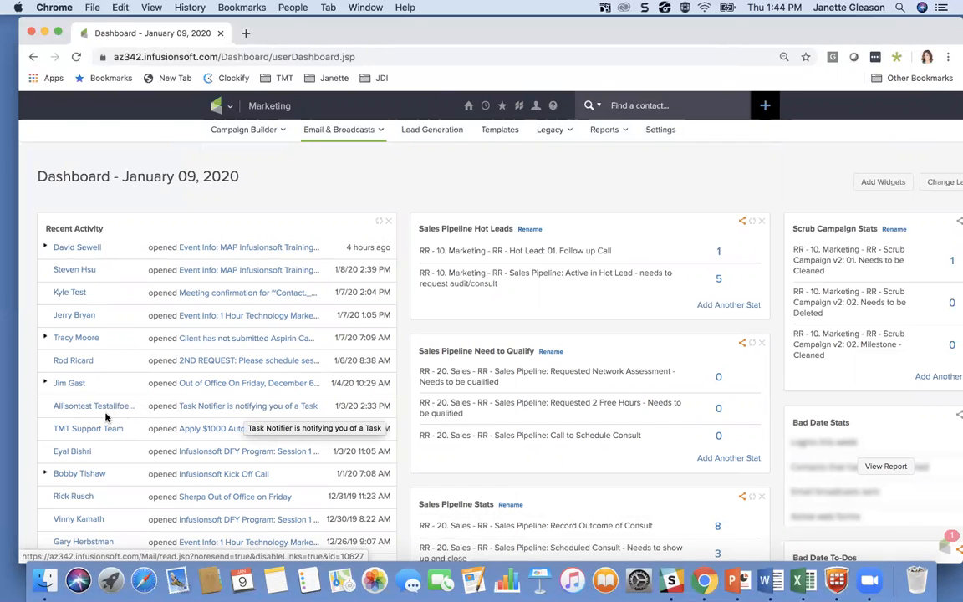
scroll(255, 414, down, 1)
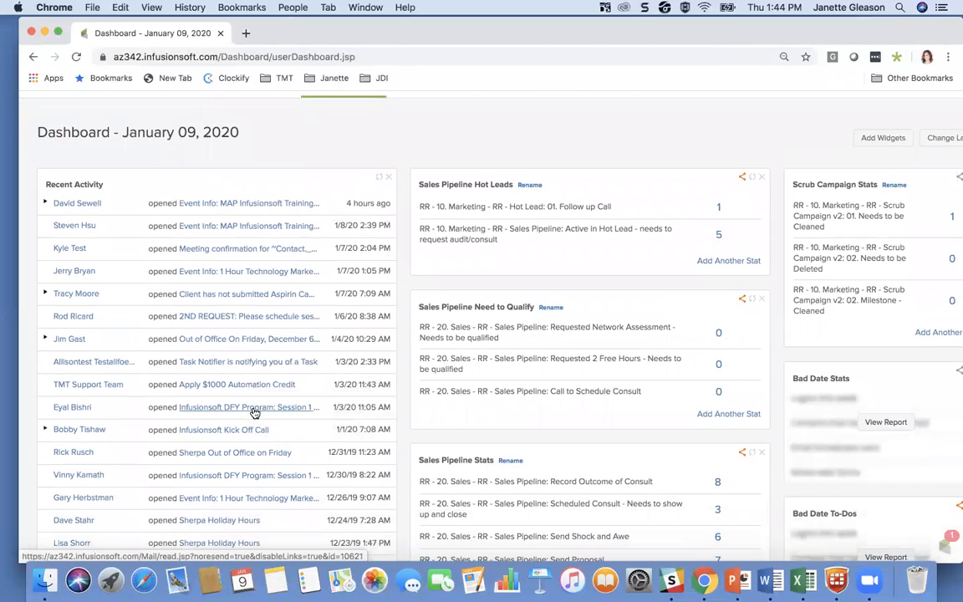
scroll(254, 411, down, 3)
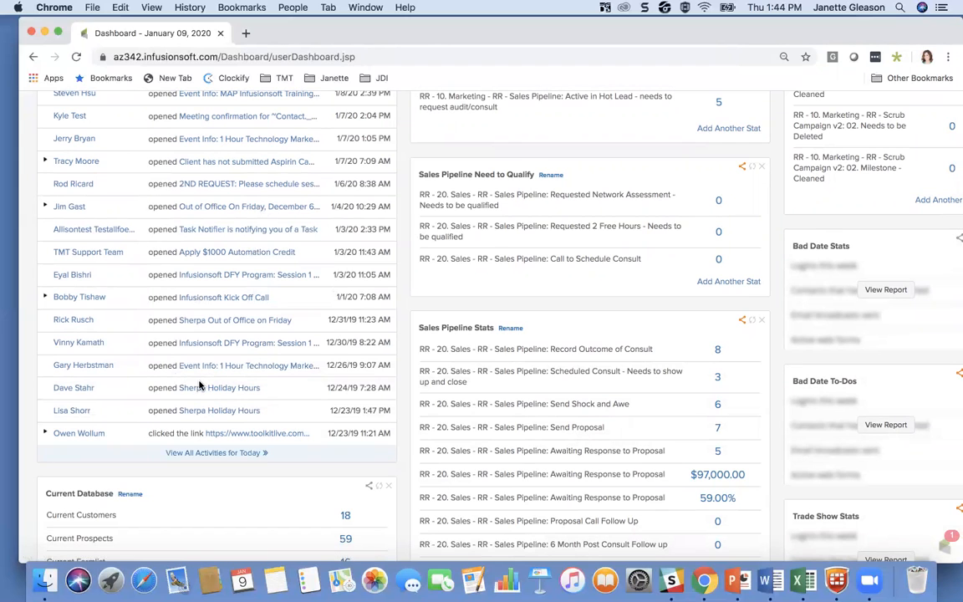
scroll(286, 297, up, 2)
scroll(284, 296, down, 2)
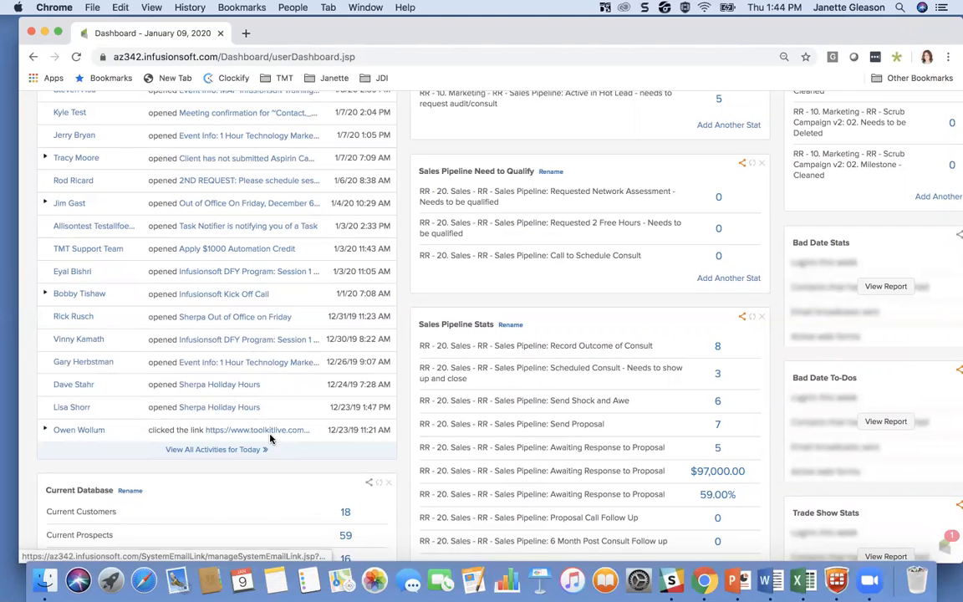
scroll(275, 260, up, 2)
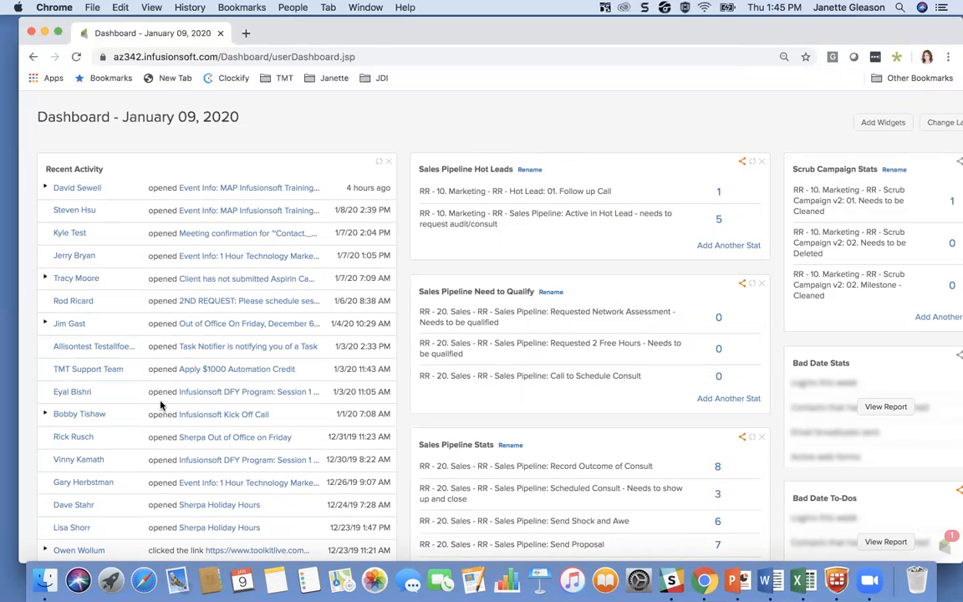
Step: Add the Marketing Email Stats widget to the dashboard and review its stats
scroll(382, 163, up, 1)
scroll(382, 163, up, 1)
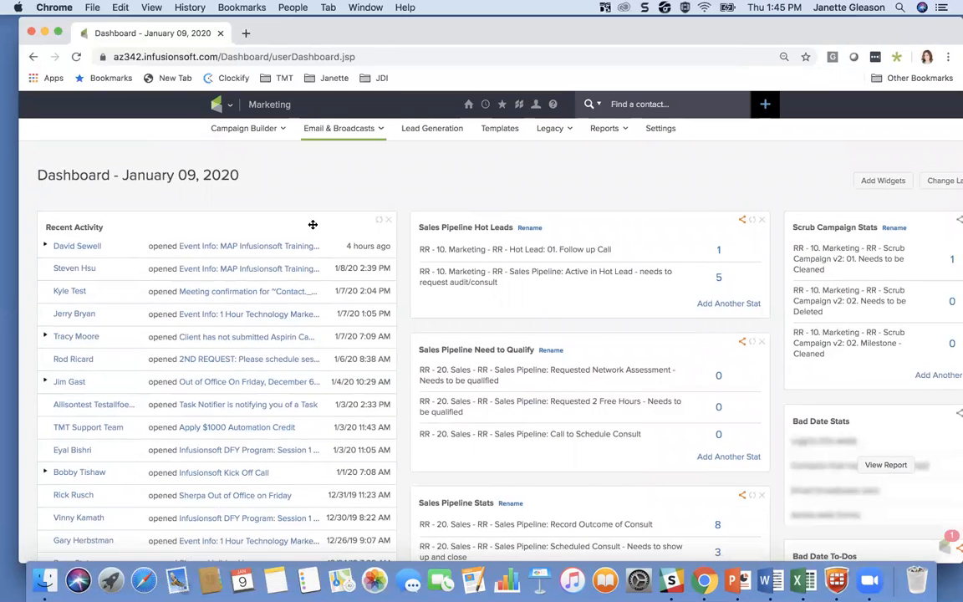
click(881, 183)
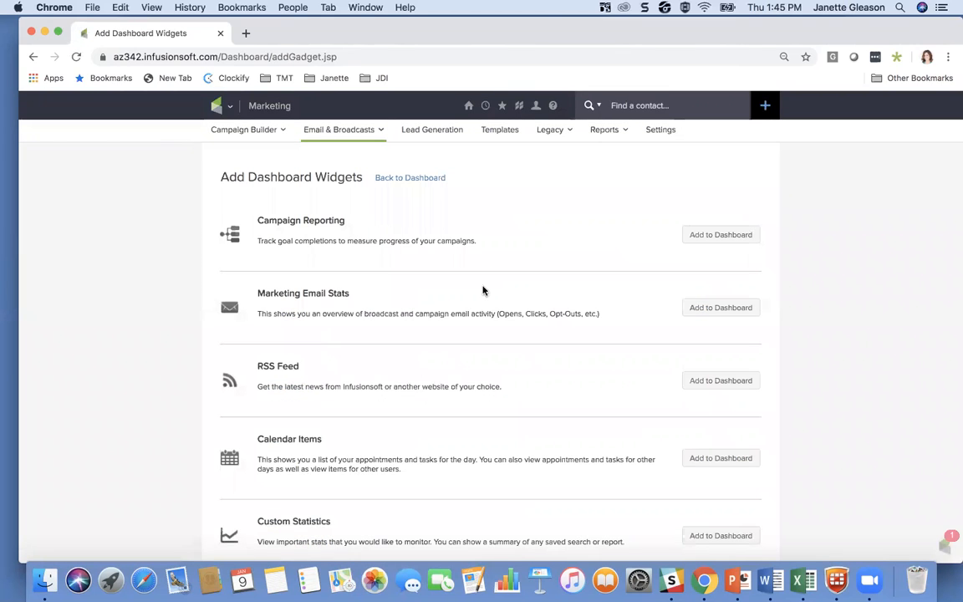
click(702, 308)
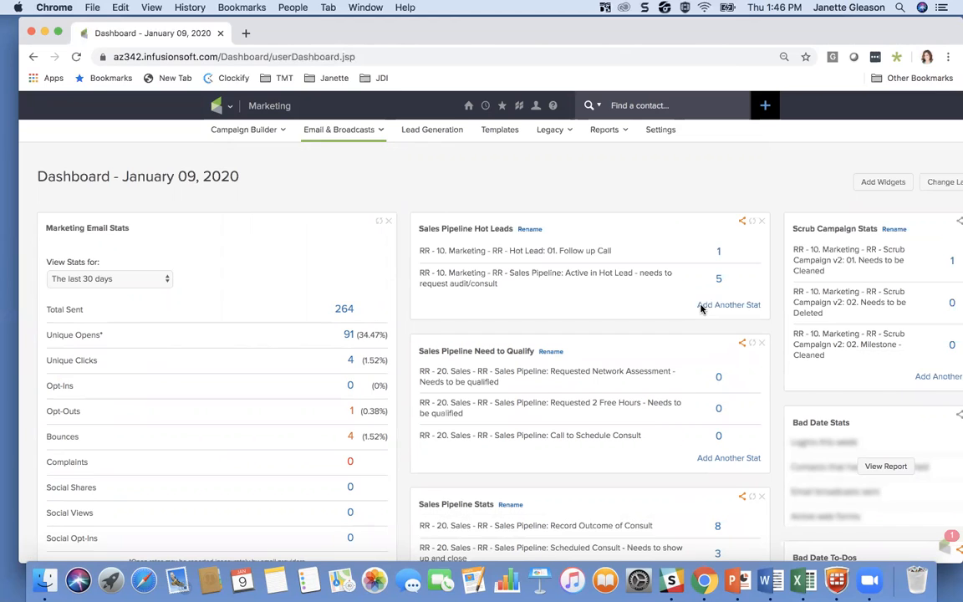
scroll(295, 294, down, 1)
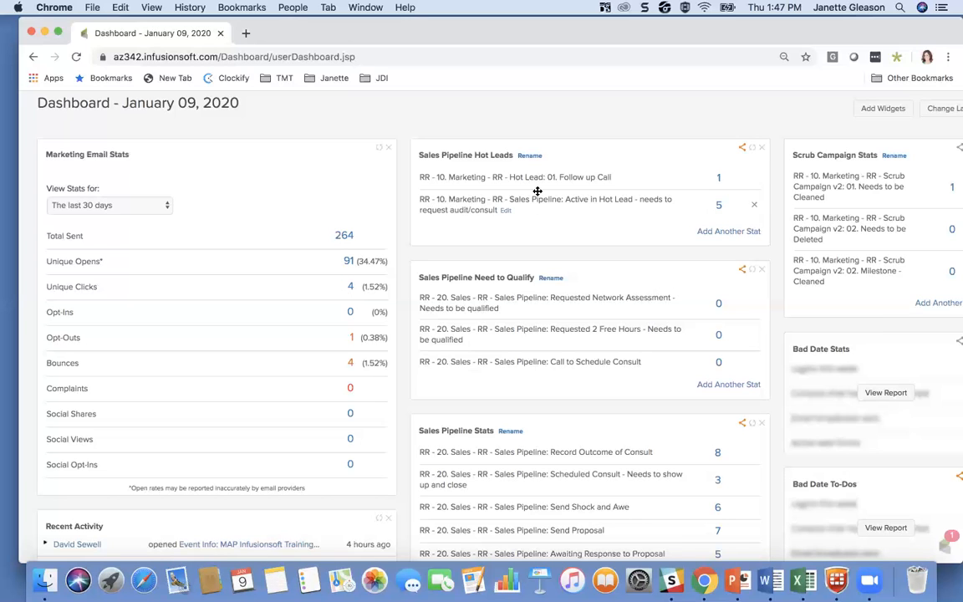
click(659, 39)
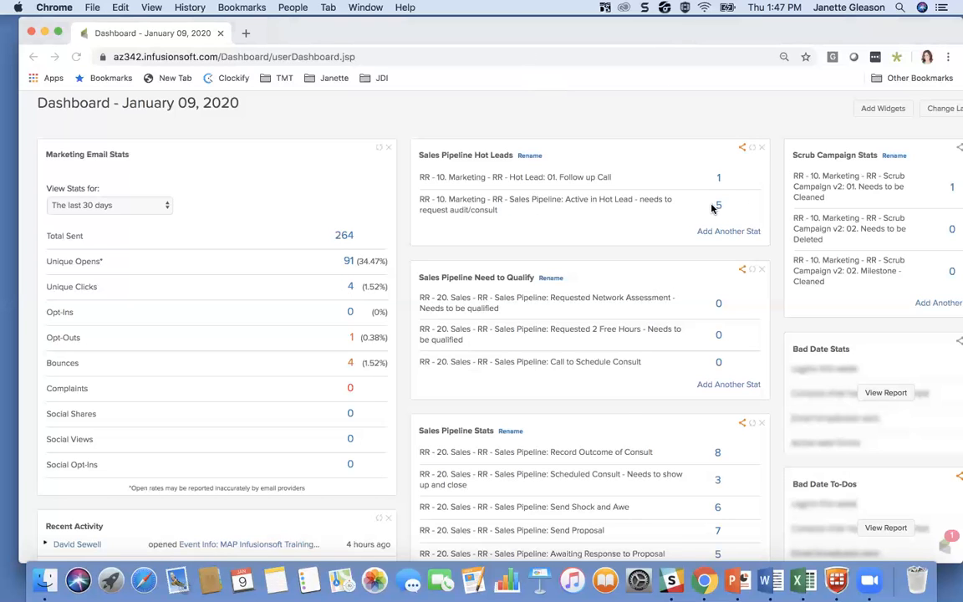